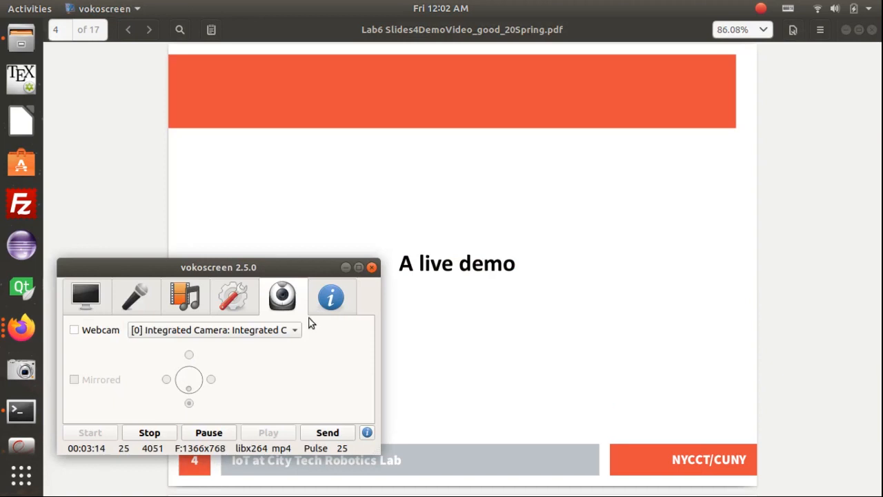
Turn the vokoscreen webcam view on and off again, and bring the slides to the front
click(73, 331)
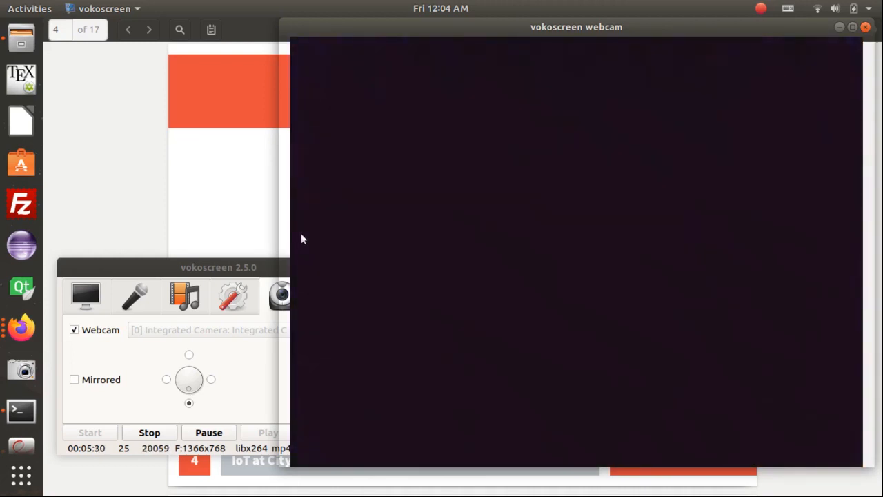
click(74, 331)
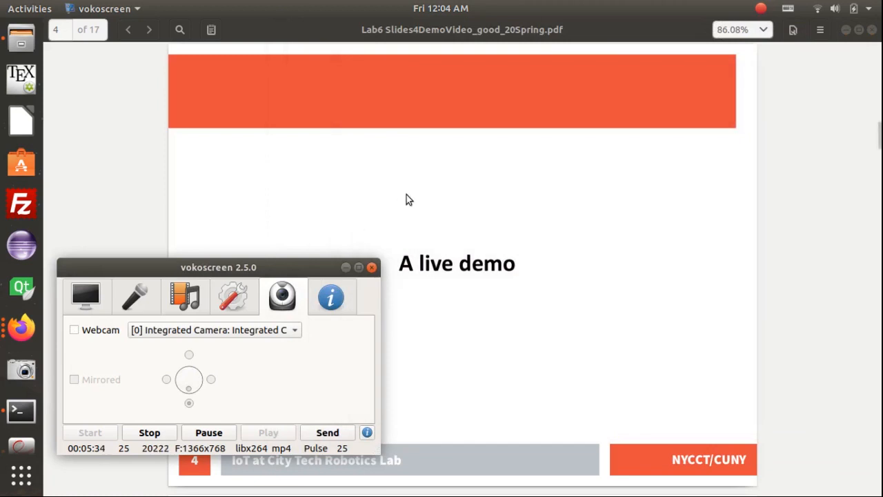
click(805, 240)
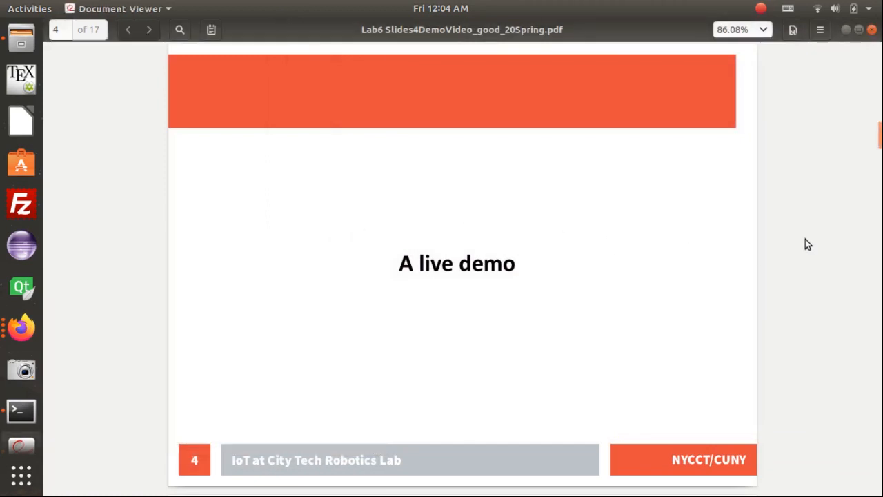
Switch to Firefox and examine Demo Board1 on the IBM Watson IoT Platform
key(alt+Tab)
key(alt+Tab)
key(alt+Tab)
key(alt+Tab)
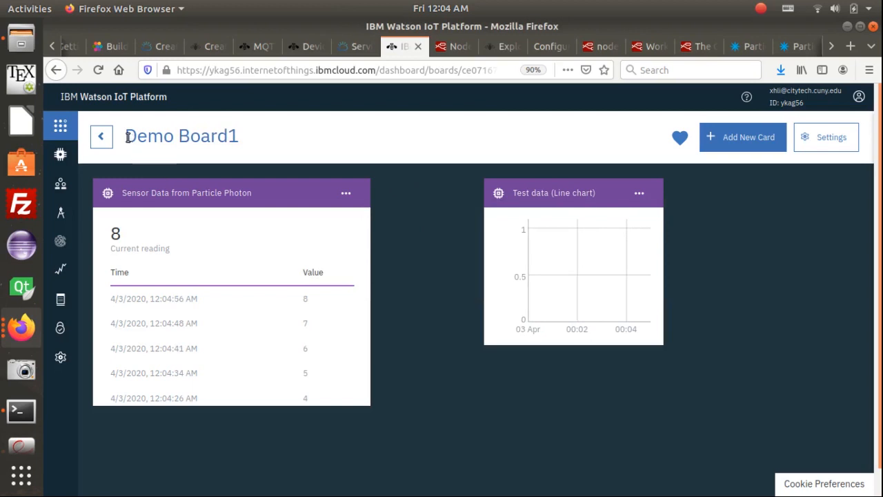
drag(143, 138, 235, 140)
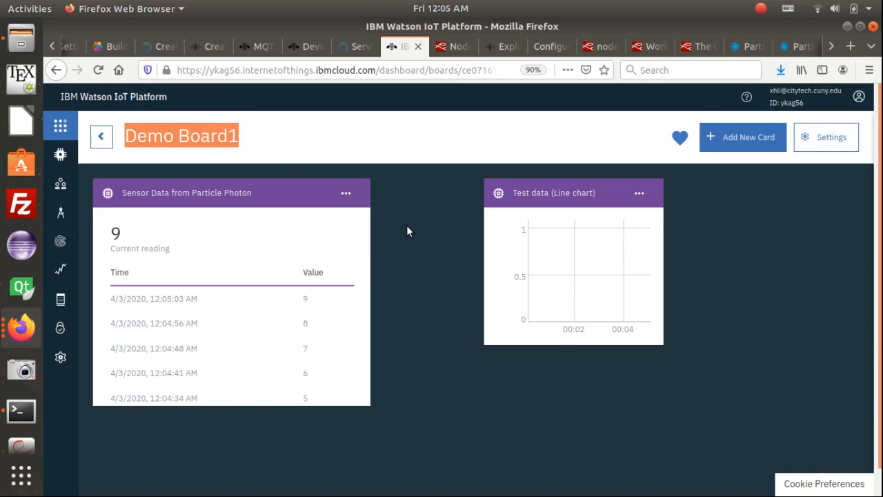
click(171, 98)
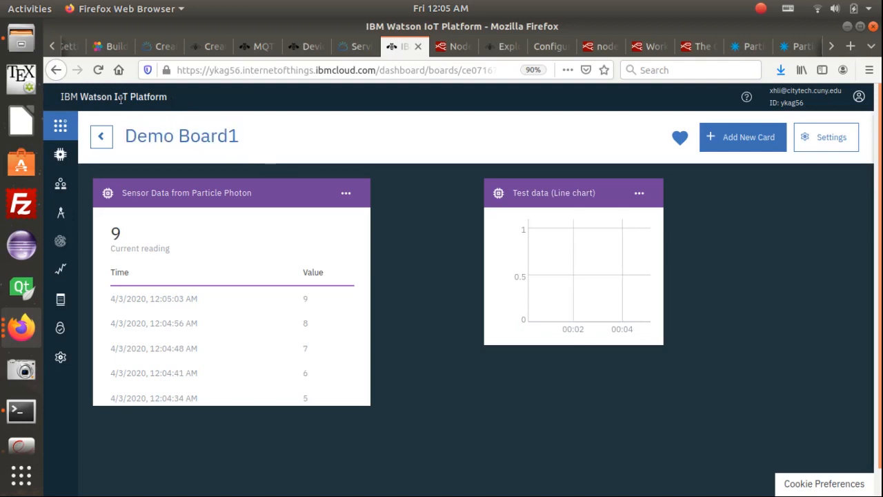
drag(72, 97, 156, 100)
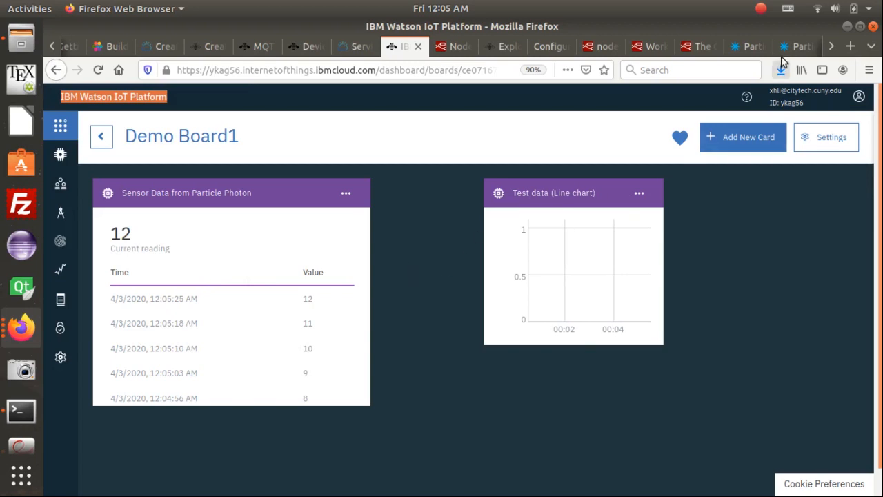
View the Particle Console events and the photon2watsonvisualize-good.ino code, and return to the Watson board
click(800, 47)
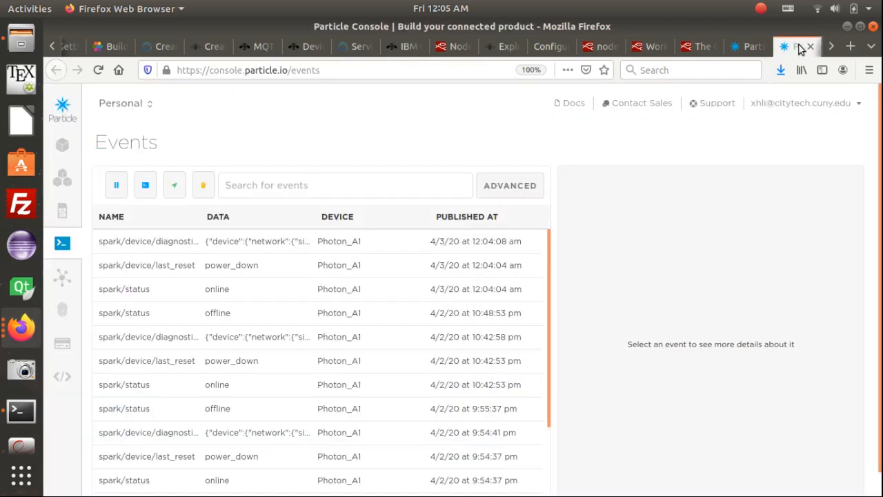
click(745, 47)
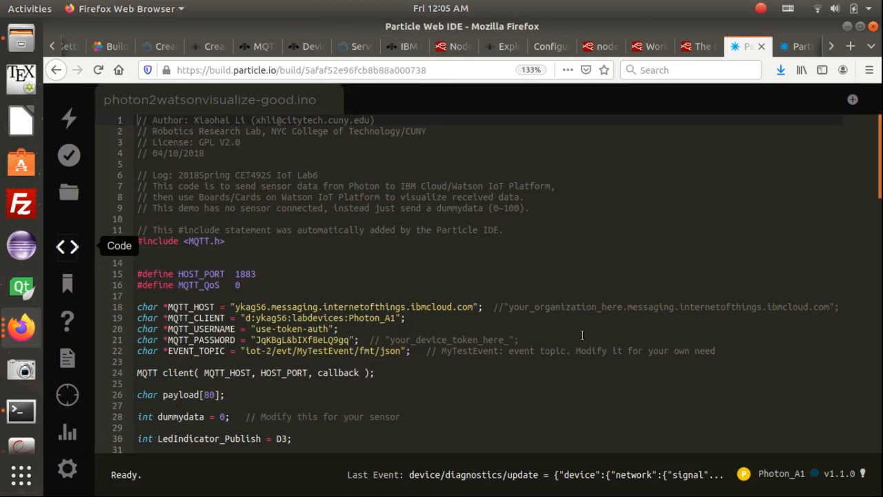
click(399, 47)
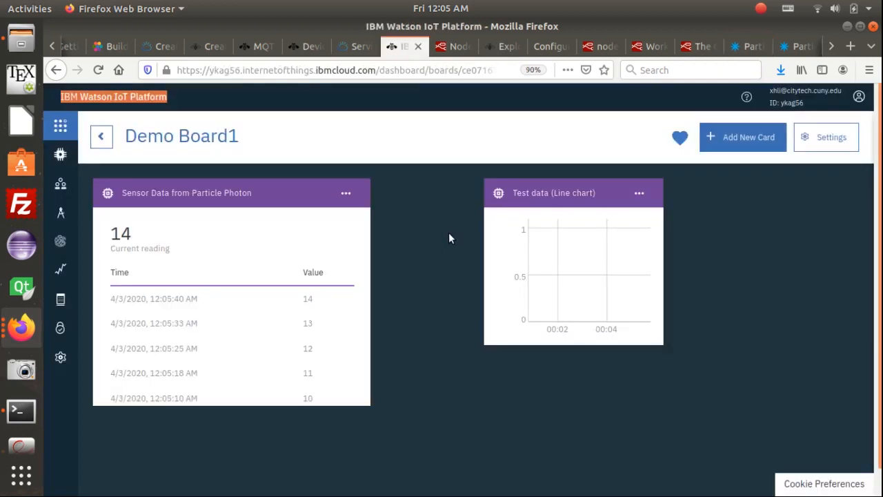
Switch to the terminal and open the Photon's serial output with screen /dev/ttyACM0 115200
key(alt+Tab)
key(alt+Tab)
key(alt+Tab)
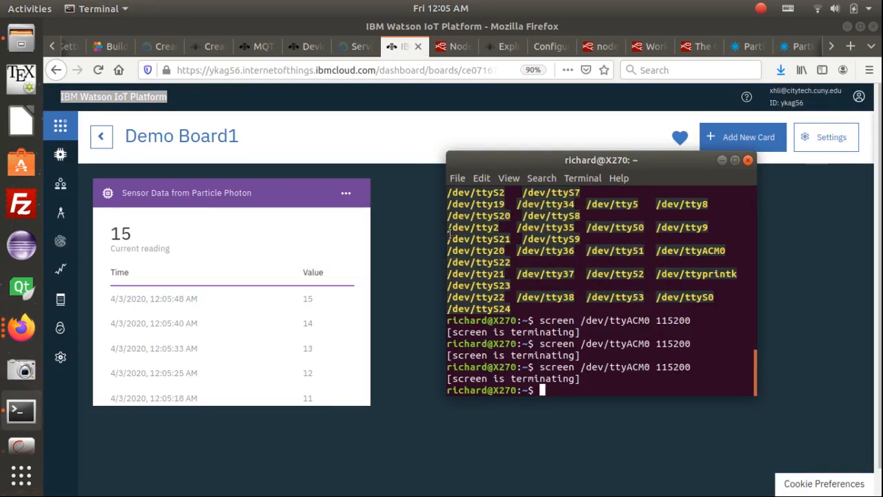
key(Up)
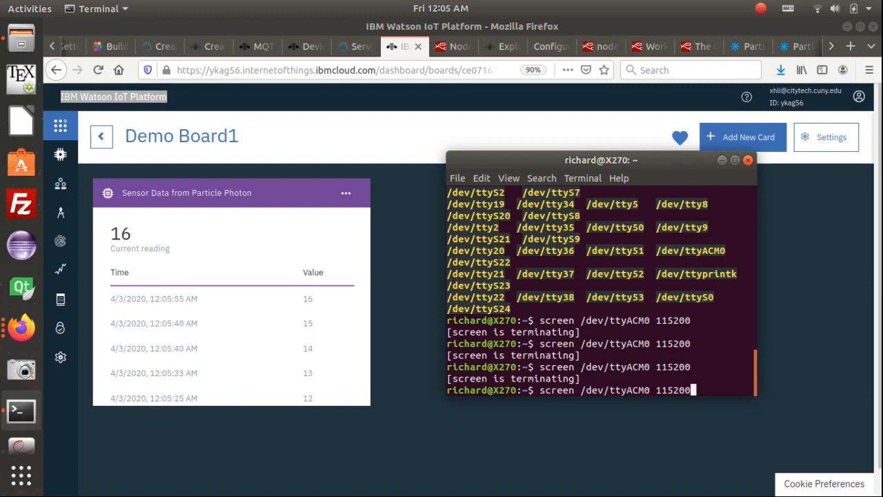
key(Return)
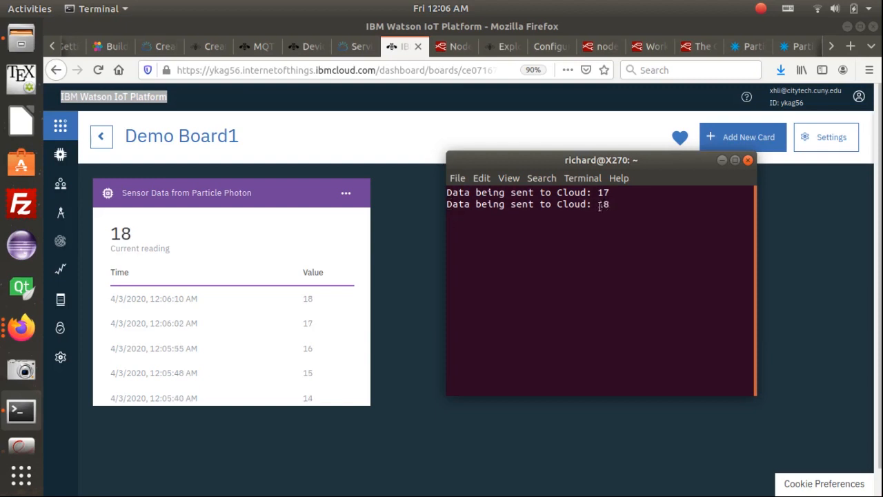
Compare the latest value sent in the terminal with the current reading on the Particle Photon sensor card
drag(598, 206, 610, 205)
double_click(114, 238)
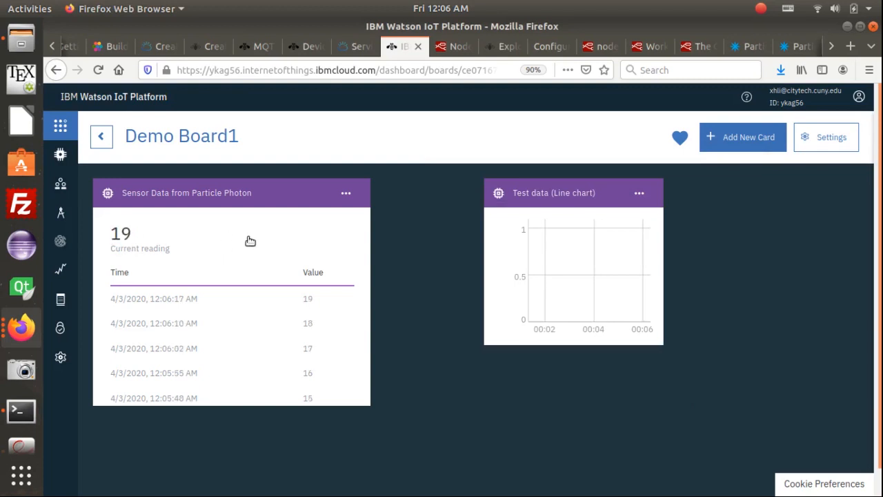
key(alt+Tab)
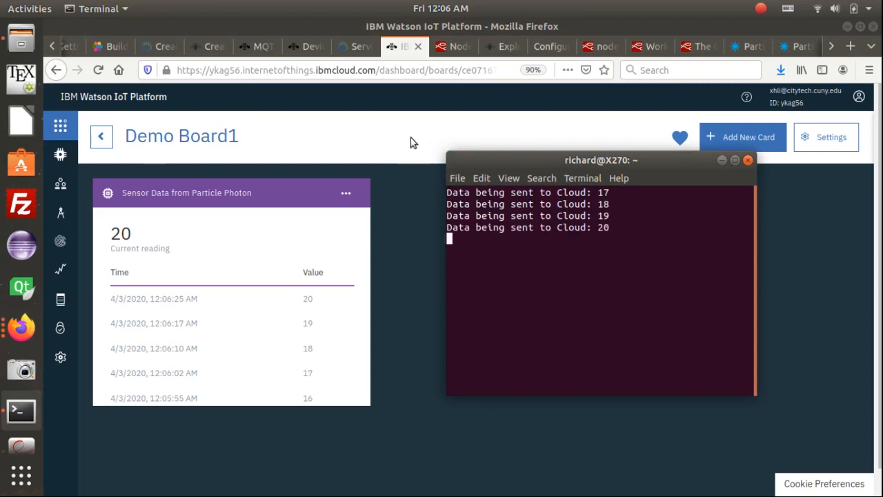
Edit the Particle Photon sensor card, keeping its data source, and change it to a donut chart of size L
click(345, 195)
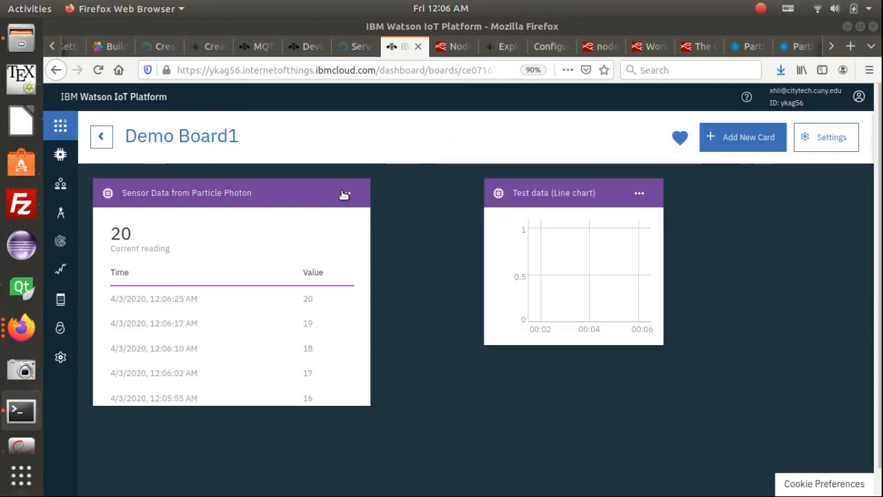
mouse_move(344, 195)
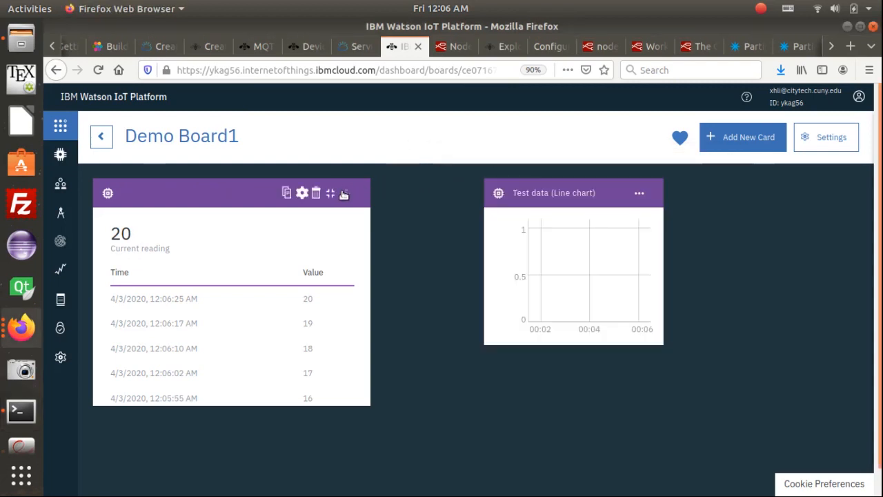
click(301, 194)
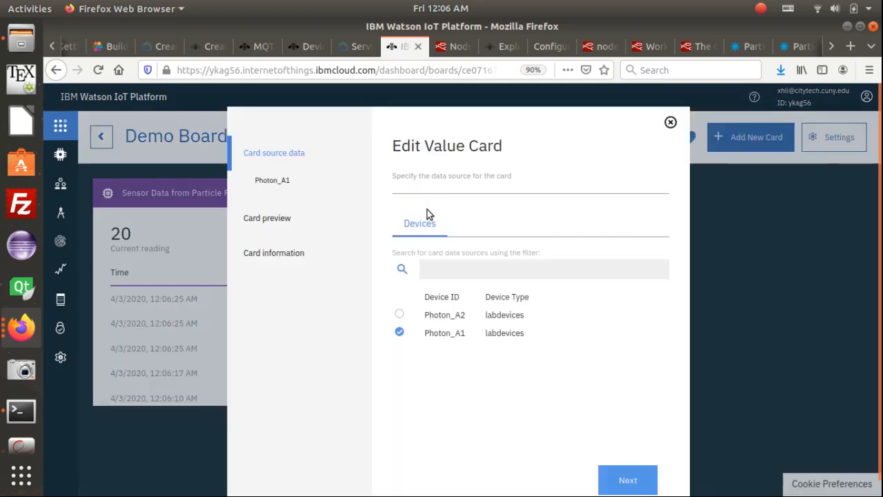
click(627, 479)
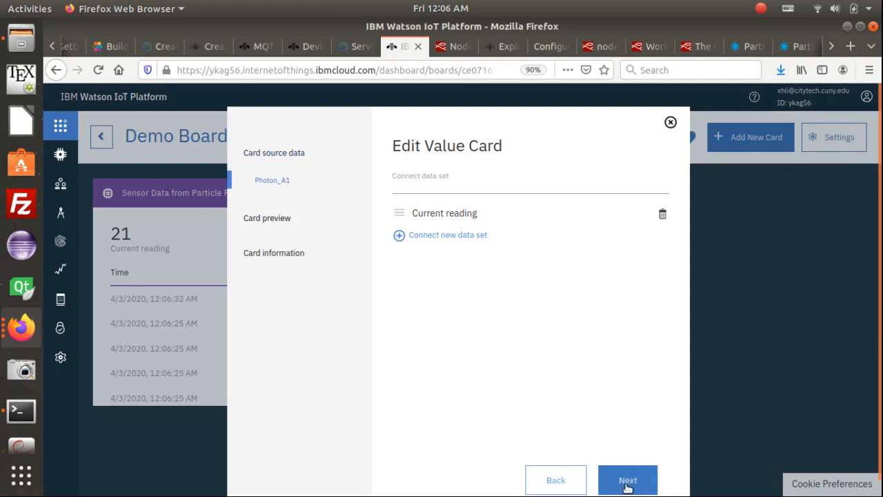
click(627, 482)
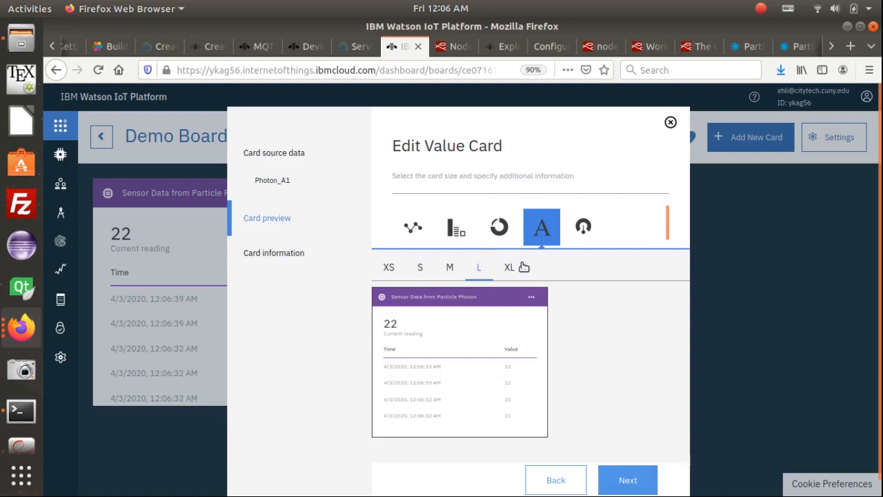
click(502, 228)
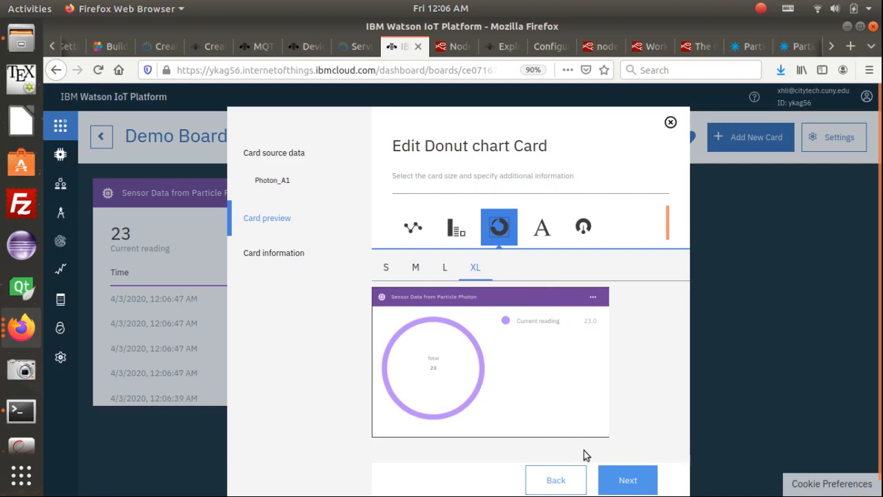
click(445, 269)
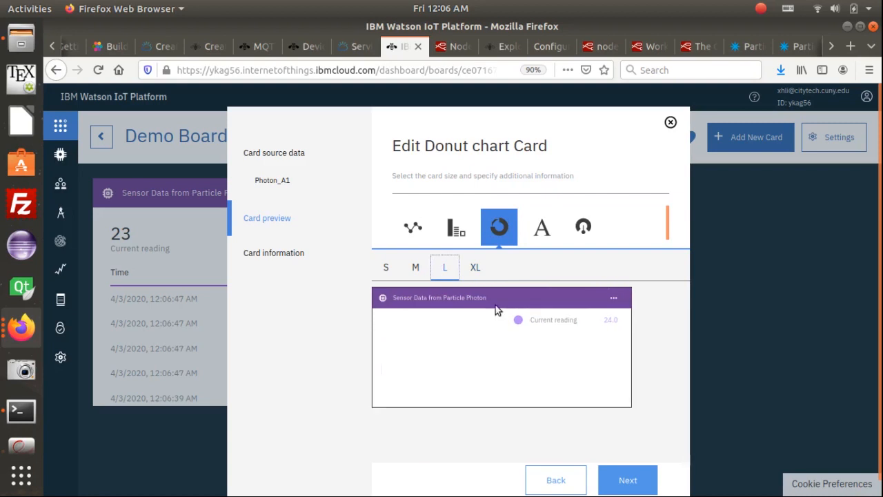
click(620, 486)
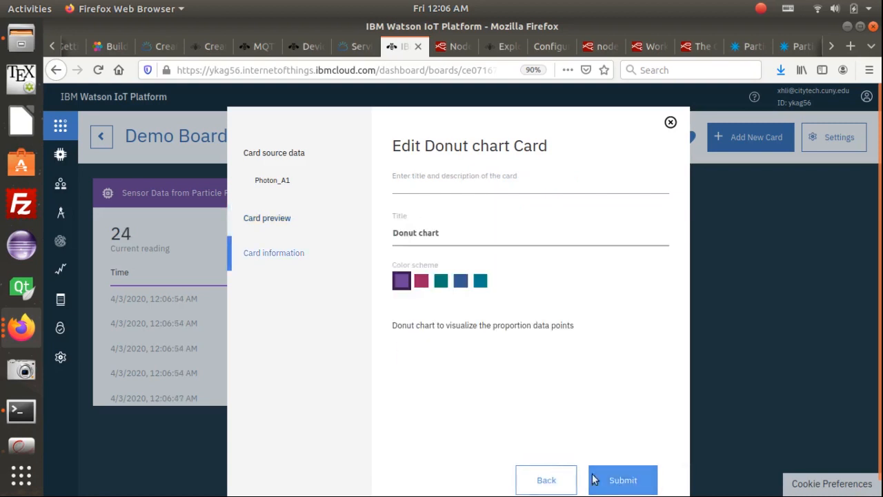
Title the donut chart card "Sensor Data from Particle Photon" and submit it
triple_click(452, 239)
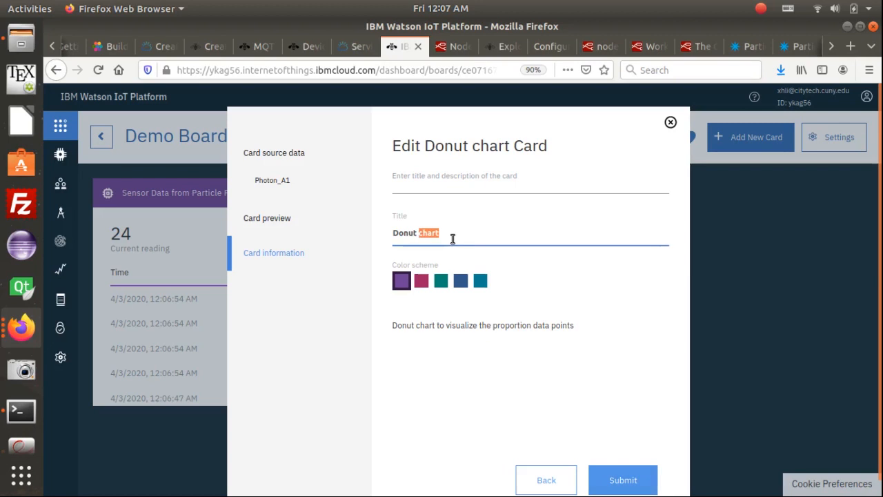
click(452, 238)
triple_click(453, 239)
text(so)
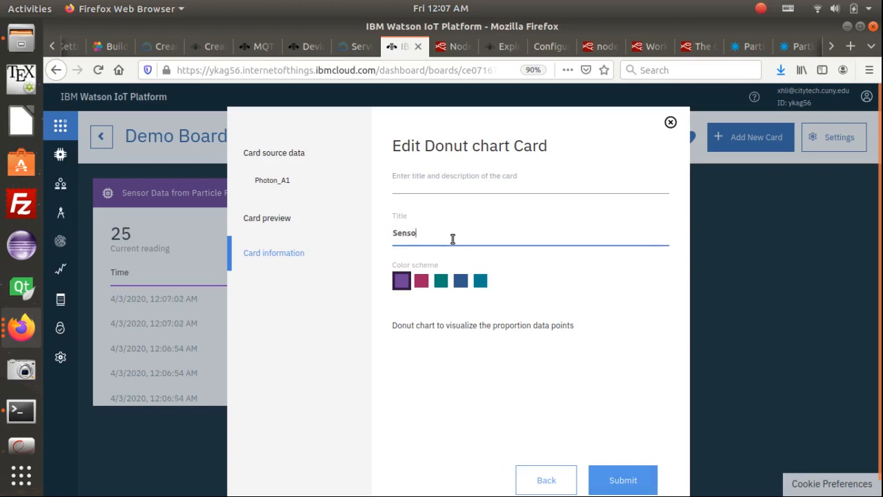
text(ensor Data from Particle Photon)
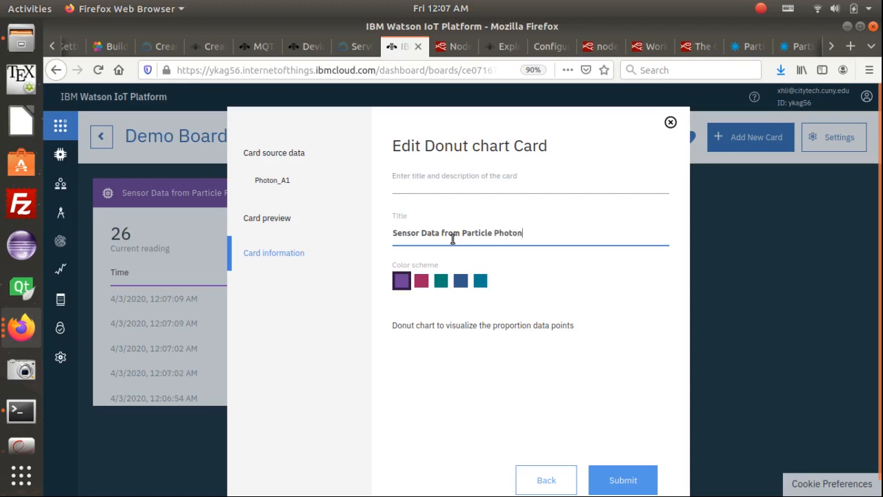
click(614, 485)
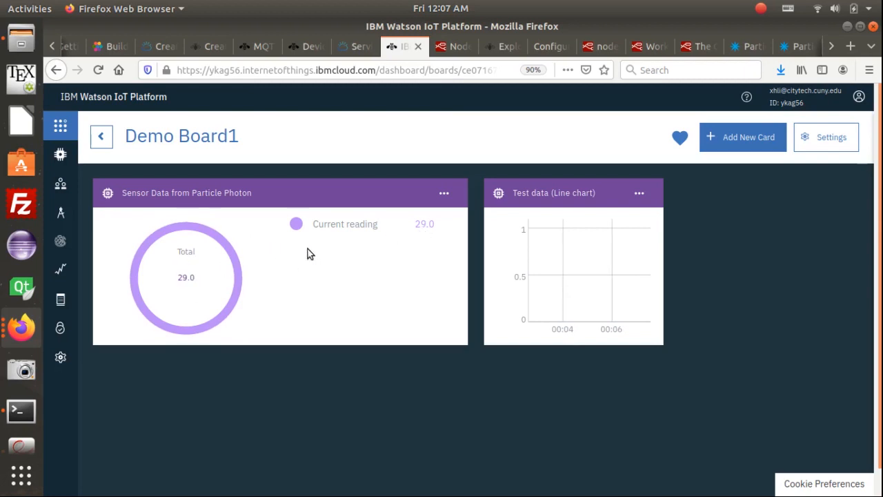
Change the donut chart card to a size M gauge with the default title, and bring up the terminal for comparison
click(443, 193)
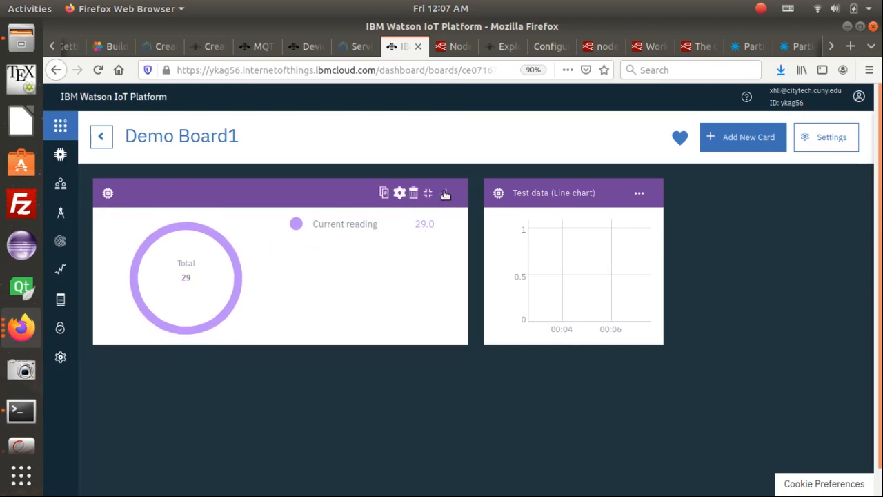
click(400, 192)
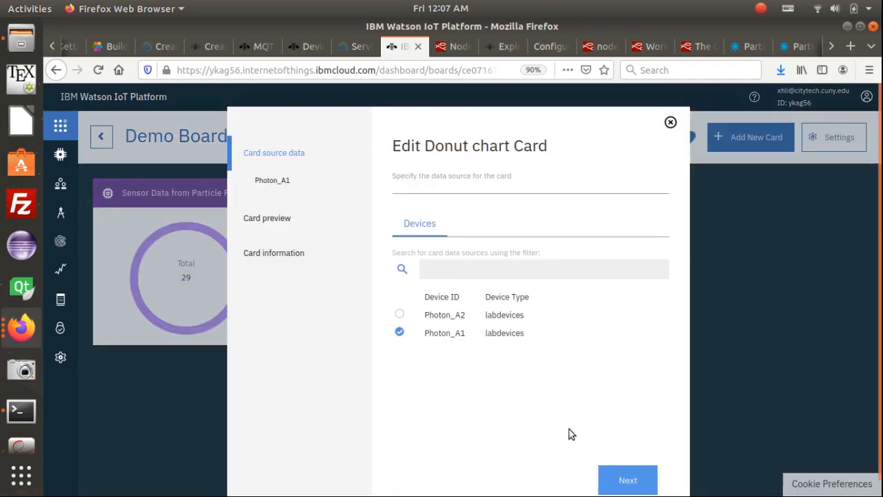
click(654, 487)
click(611, 475)
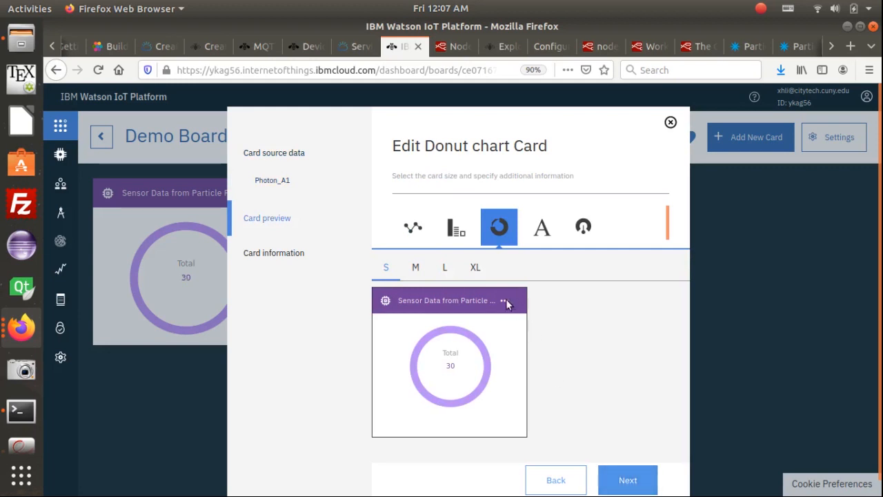
click(584, 227)
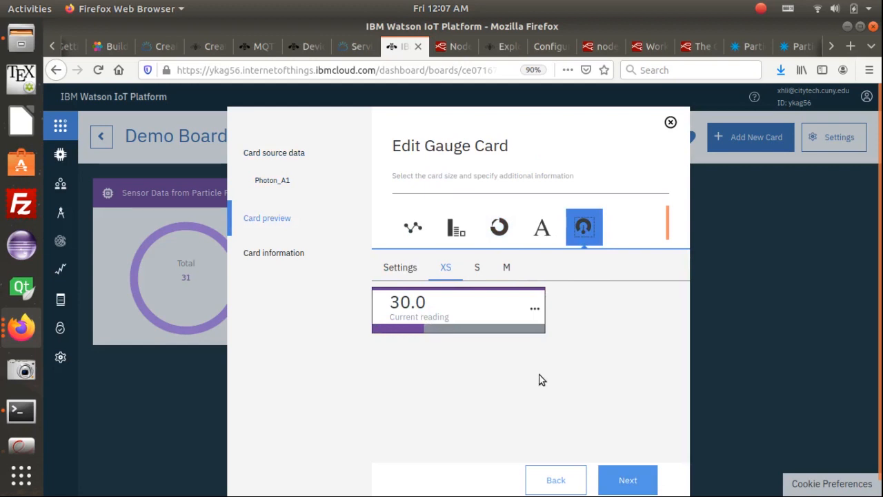
click(508, 279)
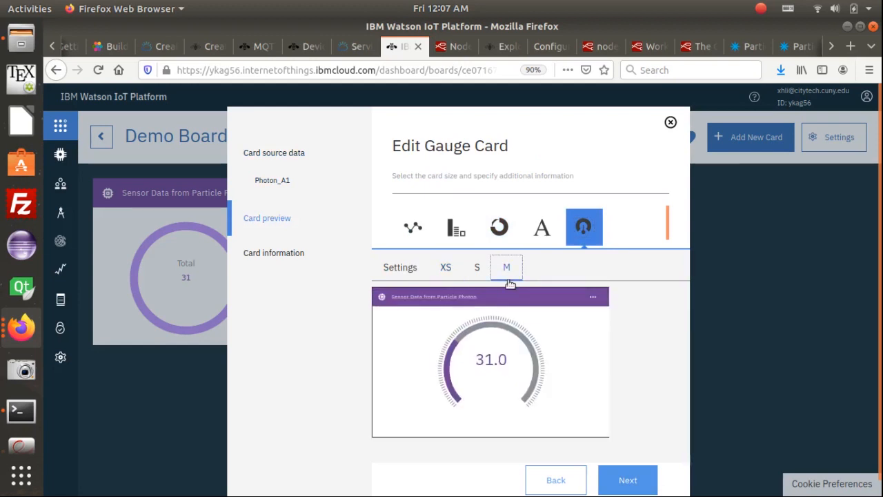
click(630, 488)
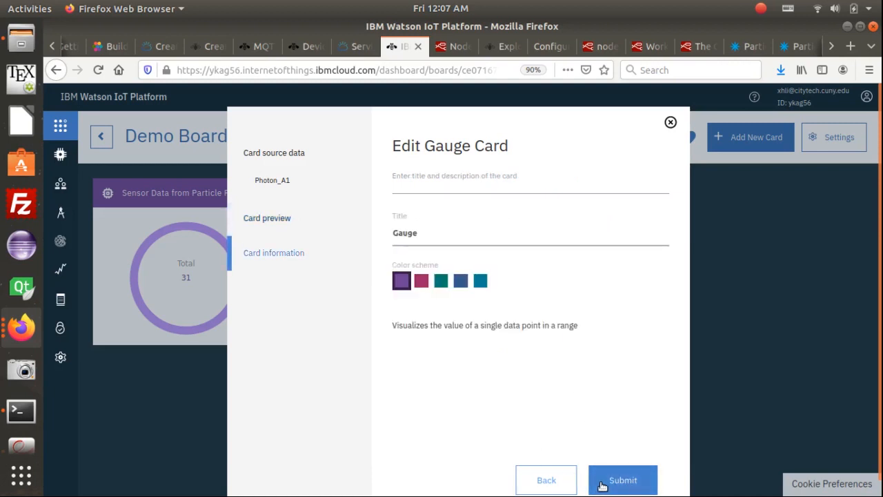
click(607, 483)
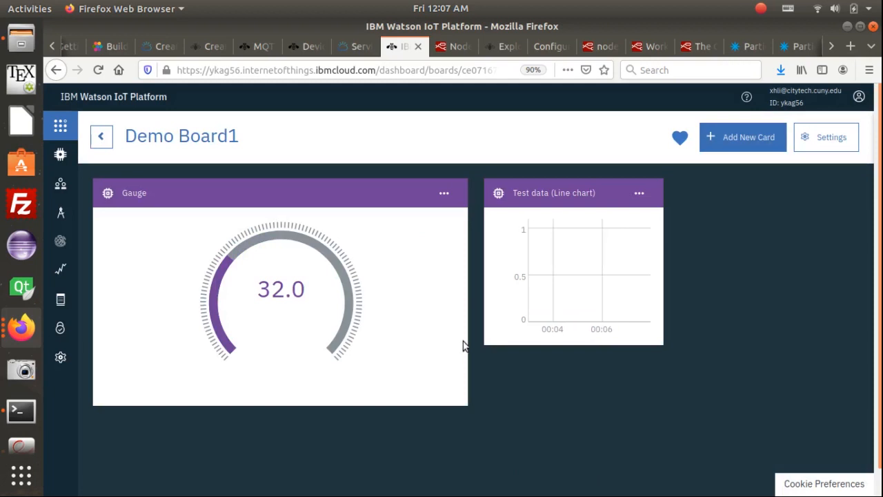
key(alt+Tab)
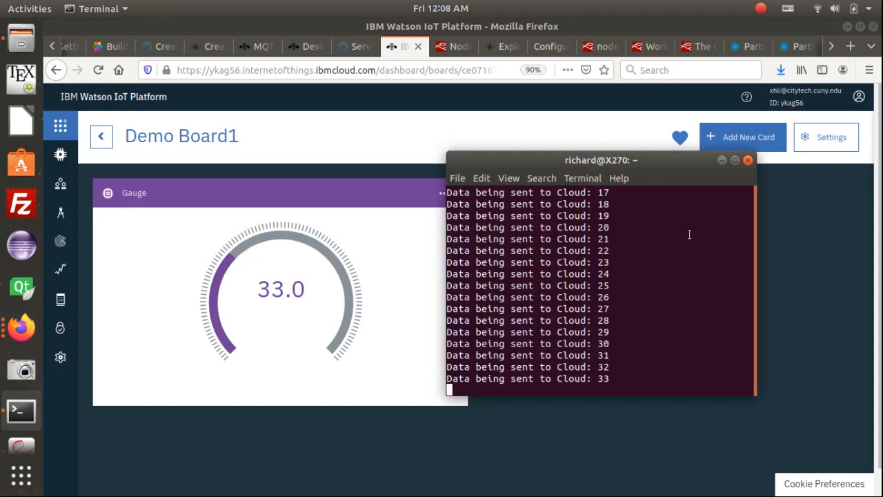
Compare the gauge reading with the latest values sent in the terminal, and move the terminal window clear of the gauge card
drag(271, 290, 335, 301)
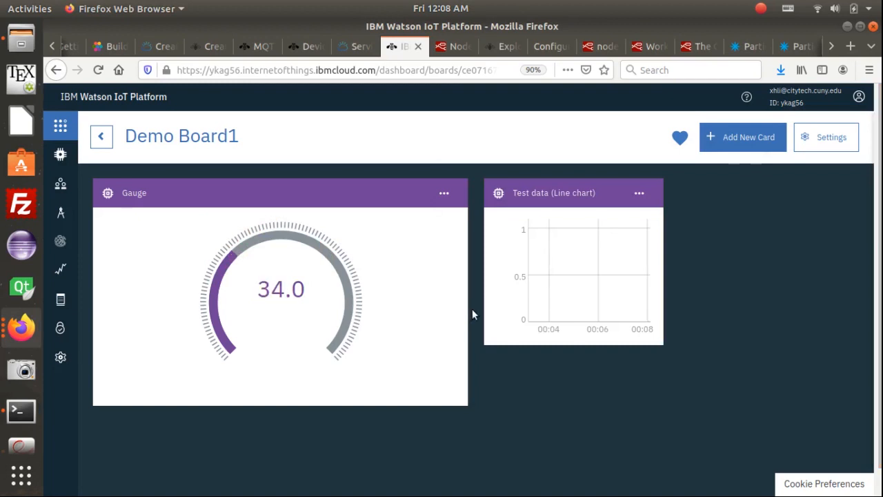
key(alt+Tab)
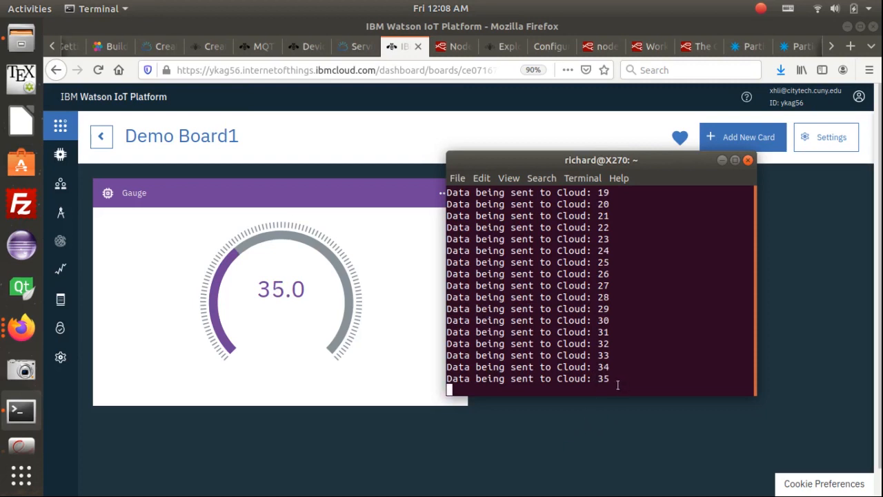
drag(262, 288, 306, 299)
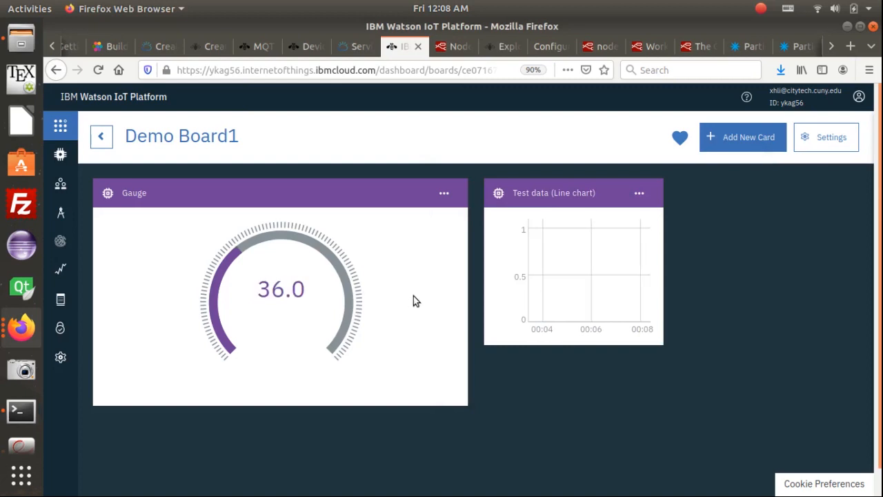
key(alt+Tab)
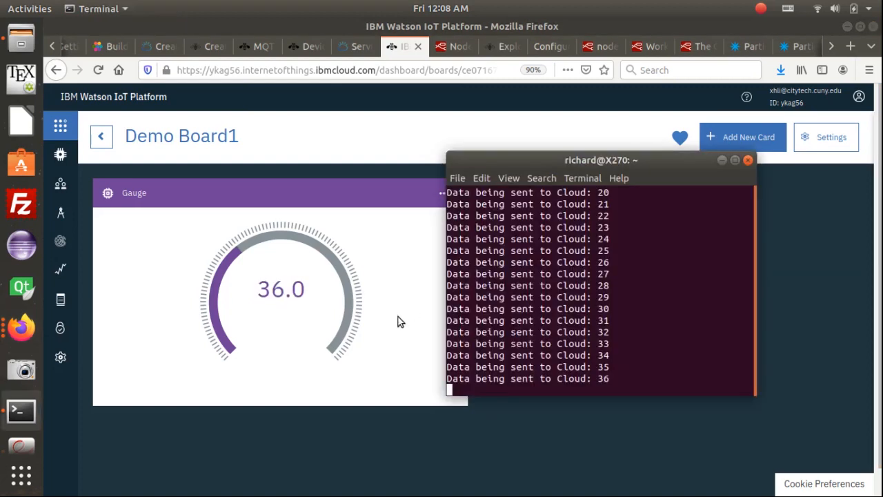
drag(479, 162, 554, 189)
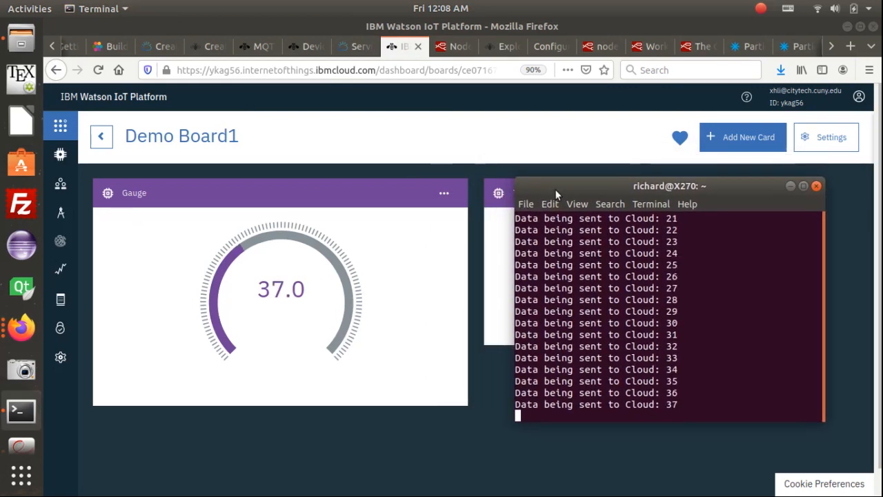
Switch to the lab slides in Document Viewer and advance to slide 5, "Major Components"
key(alt+Tab)
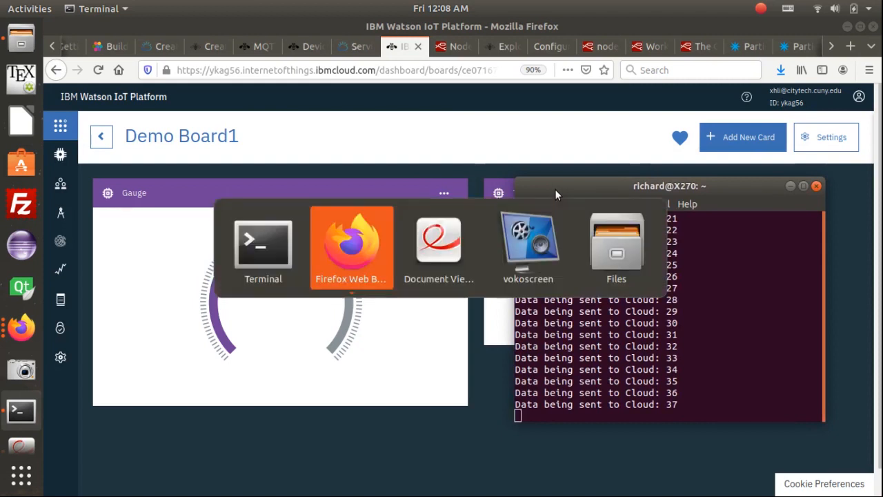
key(alt+Tab)
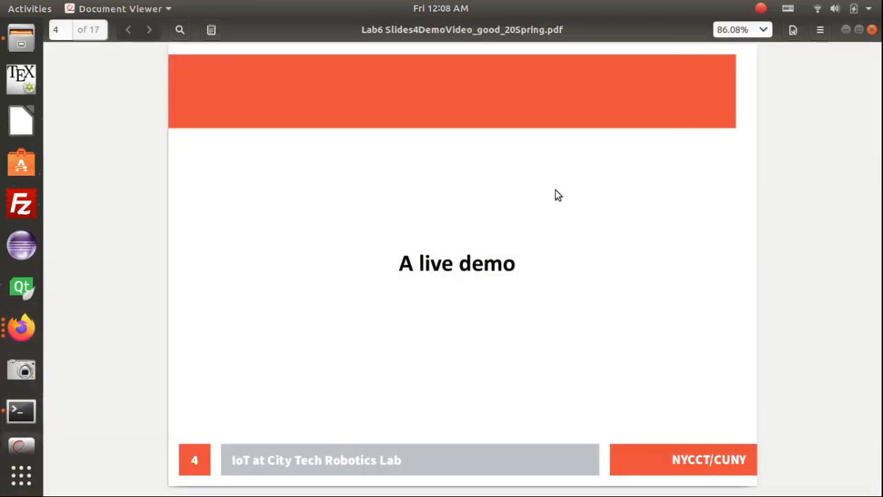
scroll(555, 190, down, 1)
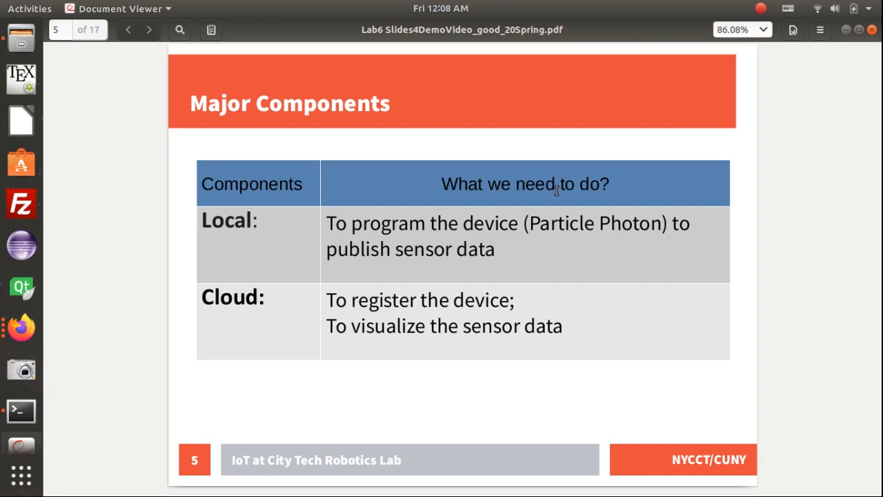
key(alt+Tab)
key(alt+Tab)
key(alt+Tab)
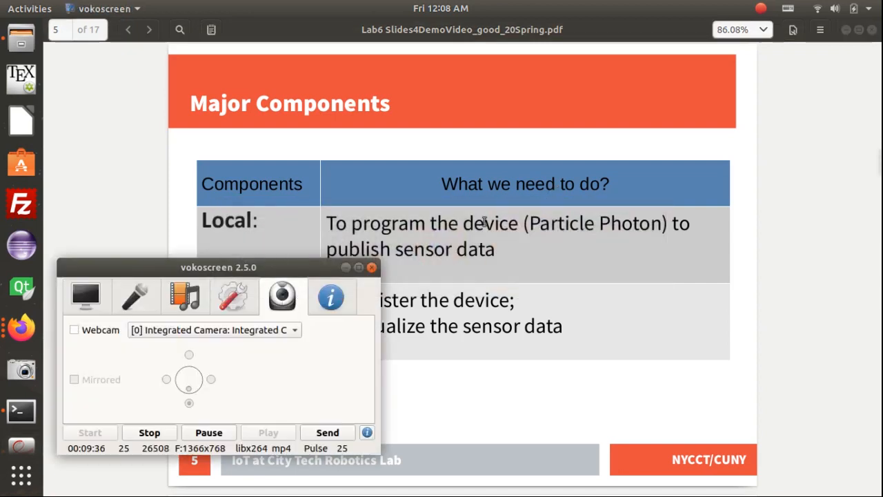
click(209, 432)
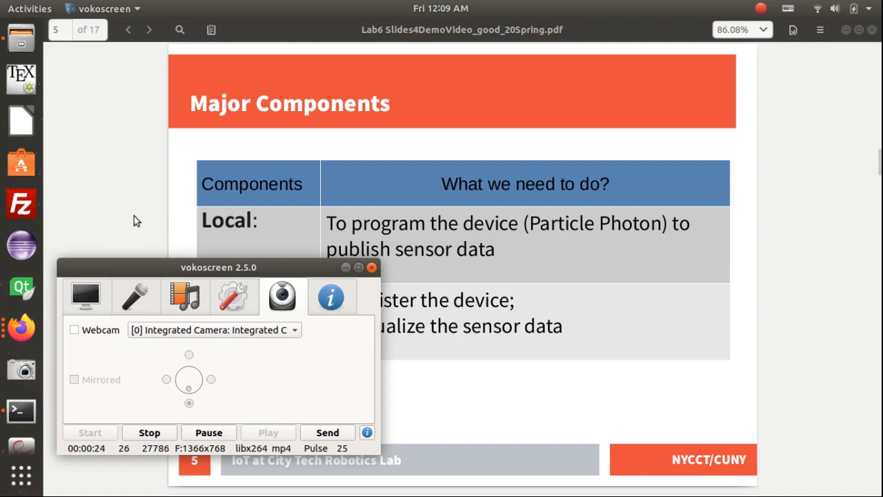
click(852, 103)
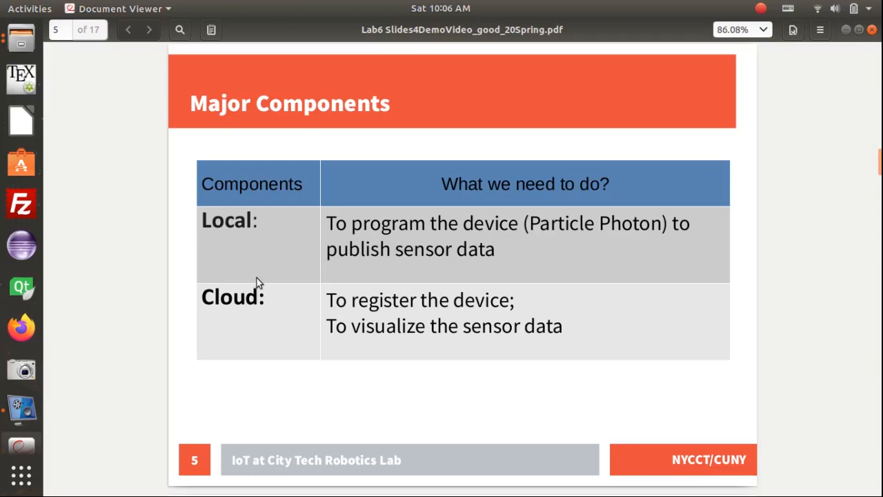
click(266, 109)
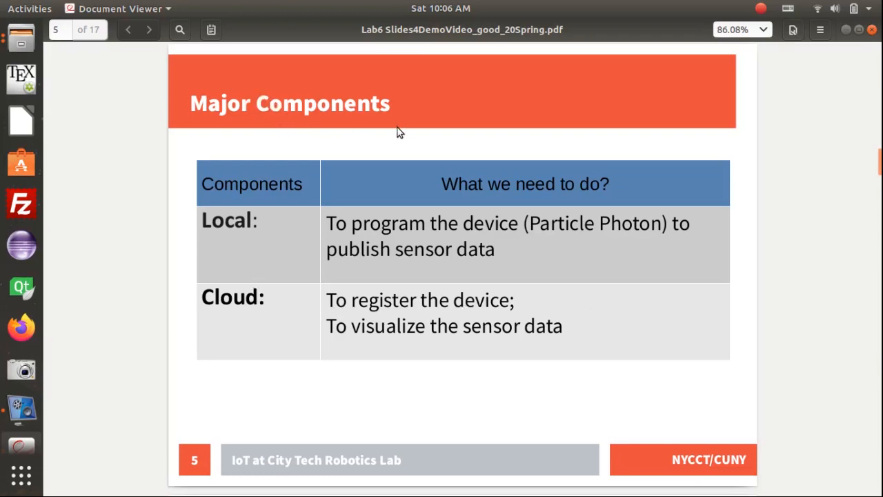
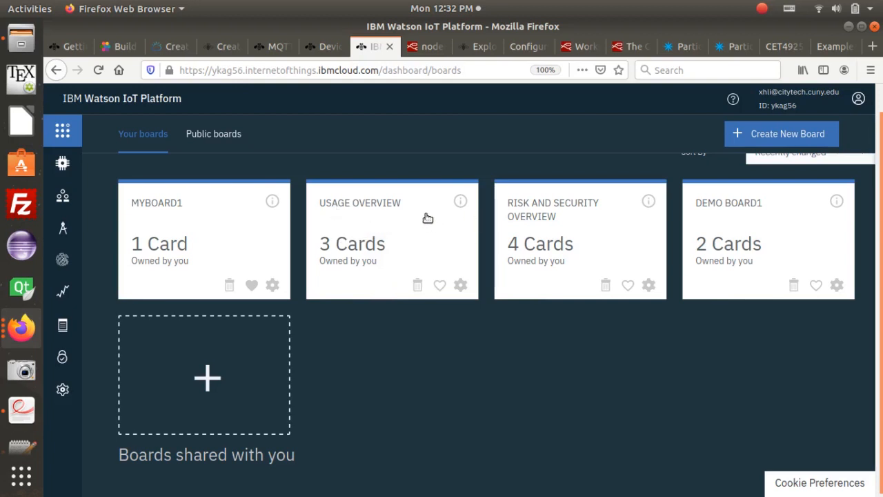
View the Usage Overview board, return to the board list, and close the Texmaker window
click(349, 210)
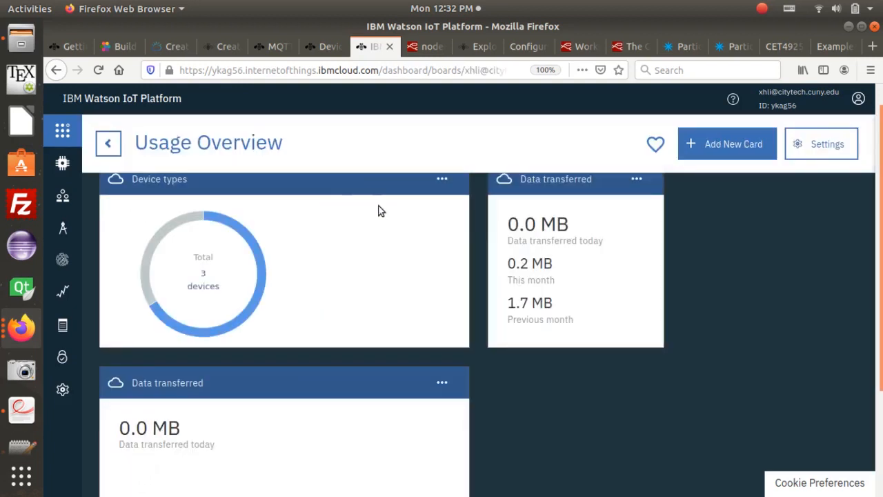
click(222, 146)
triple_click(223, 147)
click(56, 72)
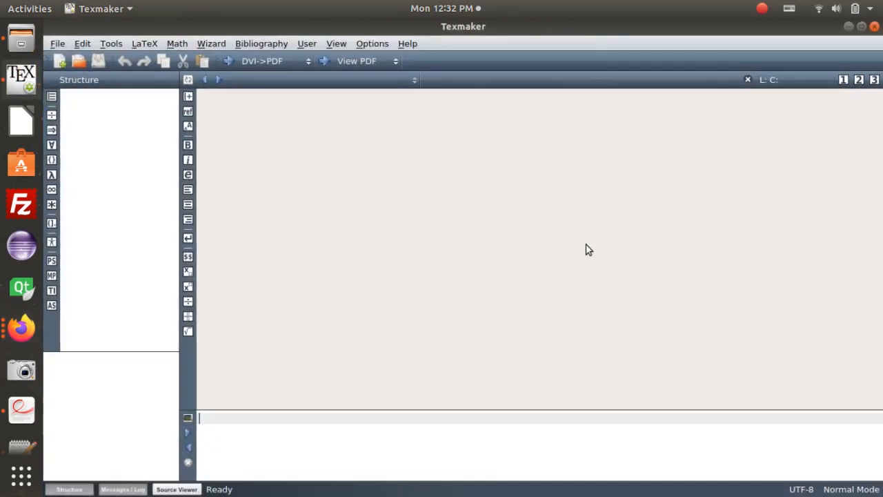
click(876, 29)
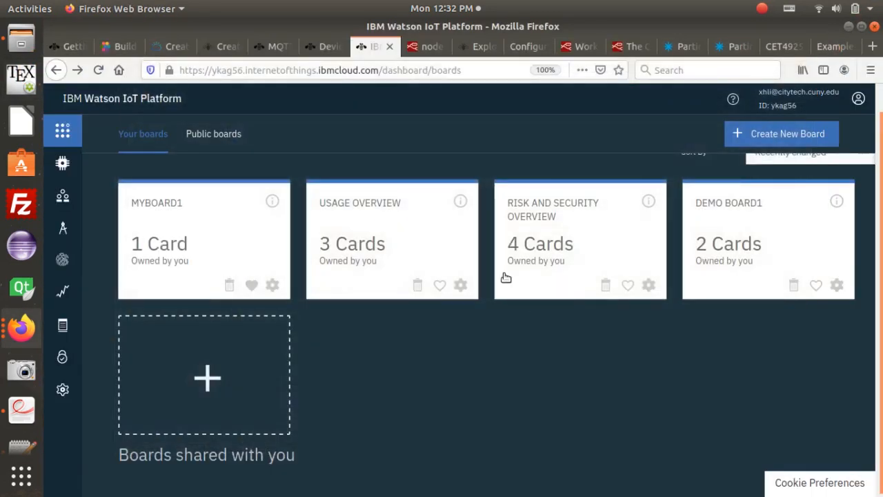
View the Risk and Security Overview board and return to the board list
click(531, 206)
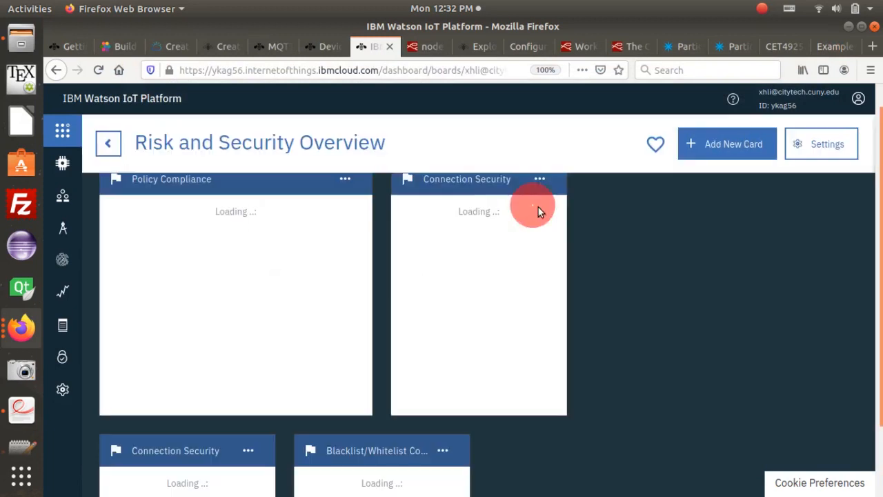
triple_click(341, 144)
click(56, 71)
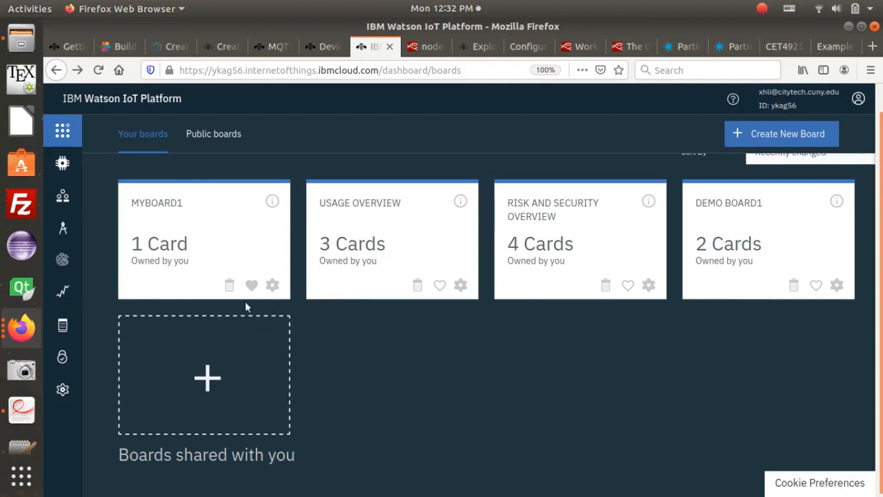
Delete the MyBoard1 board from the board list and confirm the deletion
click(229, 285)
click(516, 219)
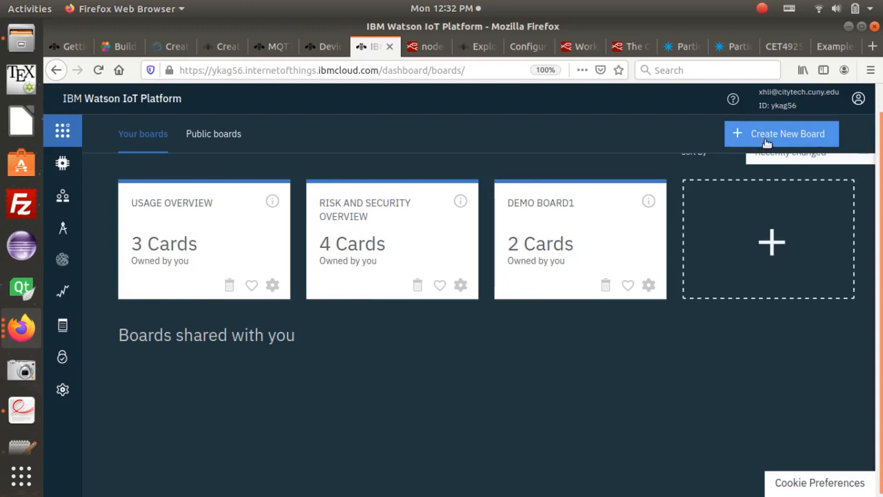
Create a new board named "My Demo Board1" with an empty description and no added members
click(783, 138)
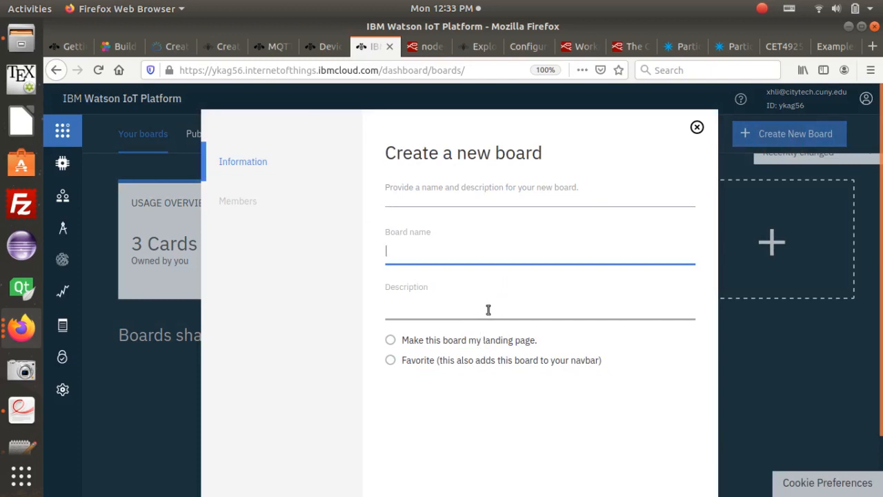
click(459, 246)
text(My Demo Board1)
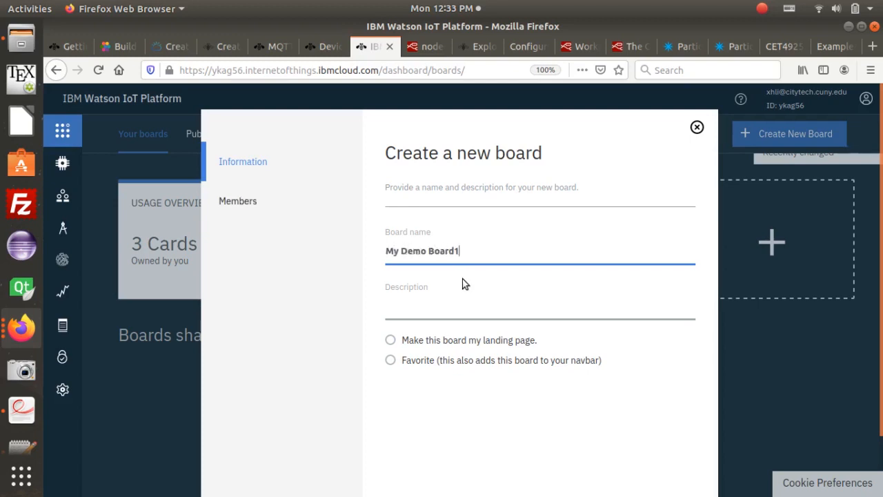
click(428, 302)
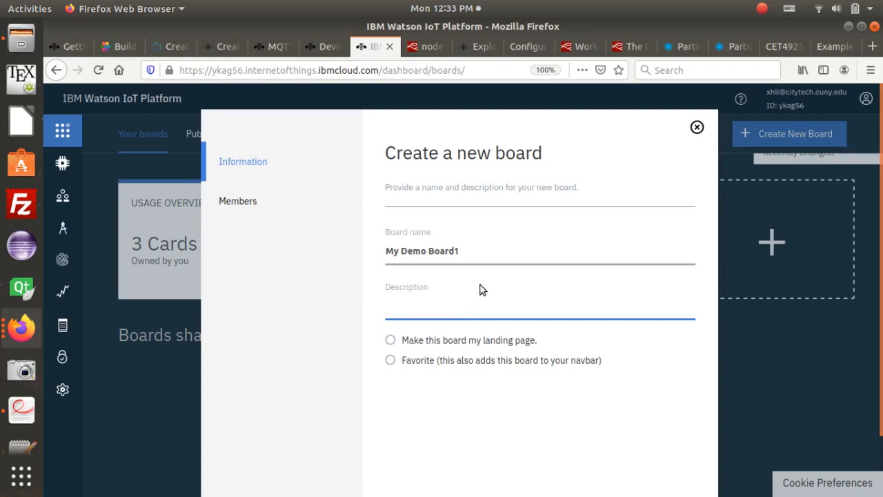
scroll(507, 272, down, 2)
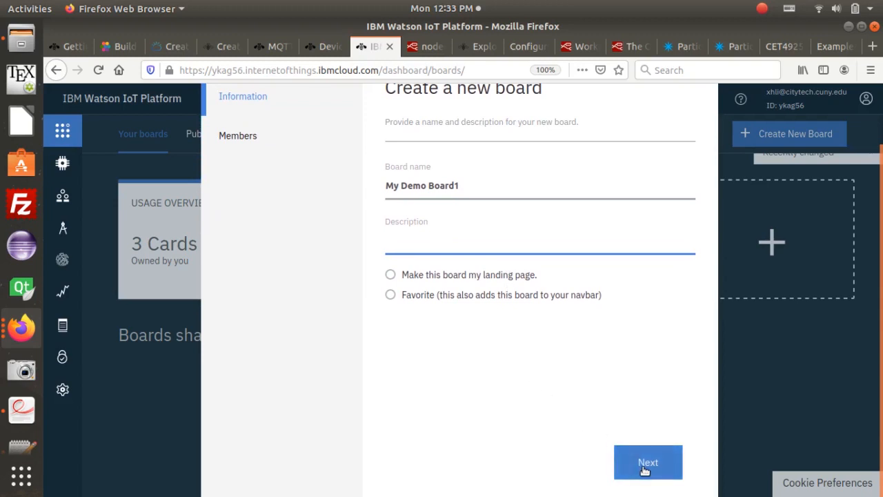
click(644, 467)
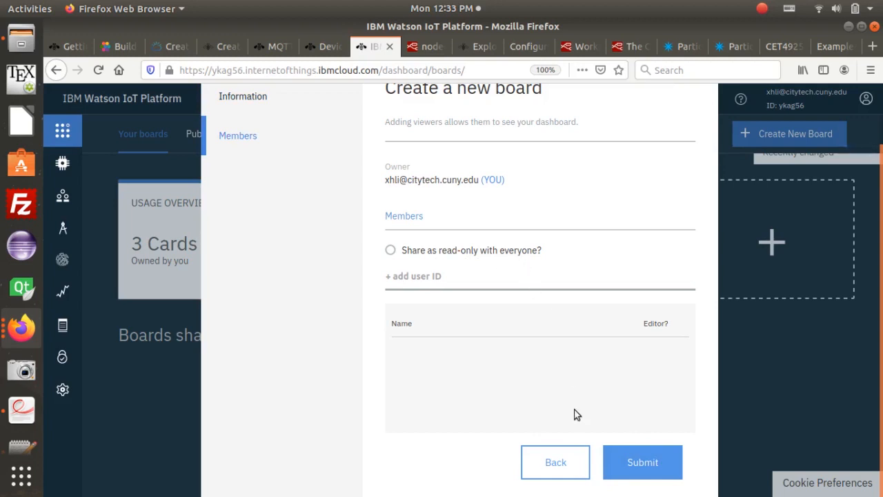
click(638, 456)
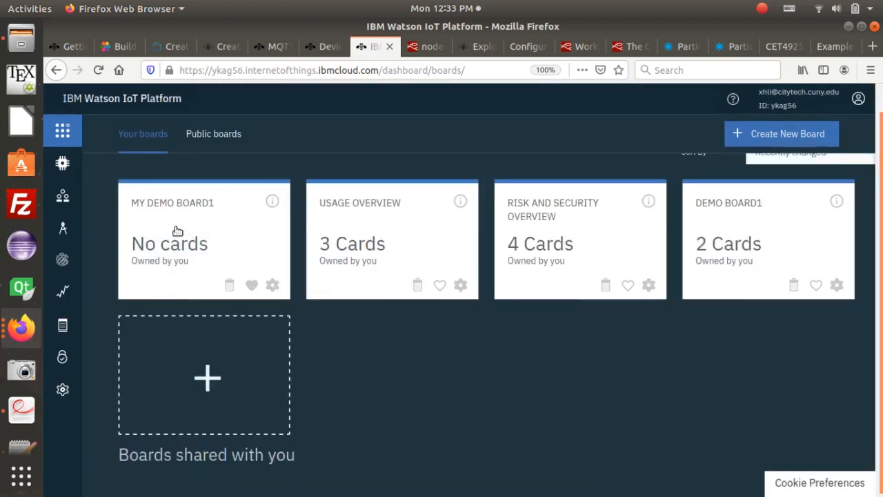
Open My Demo Board1 and start a new card of the Value type from the Devices group
click(145, 205)
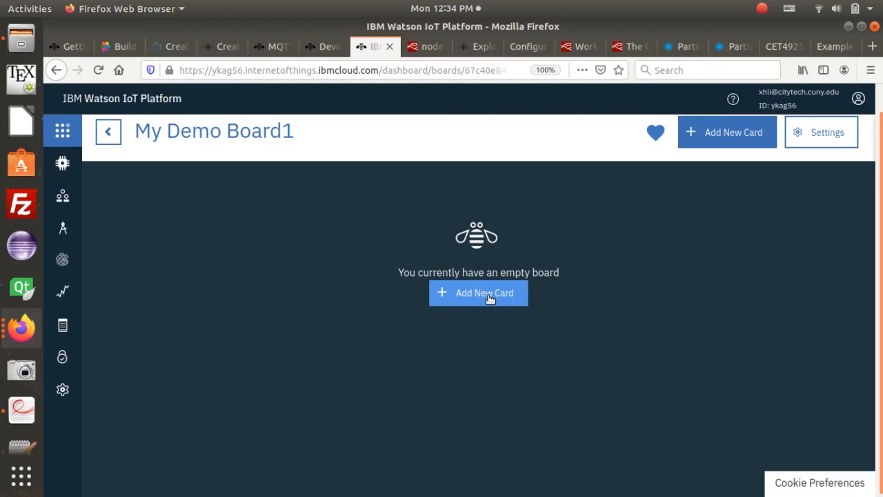
click(485, 293)
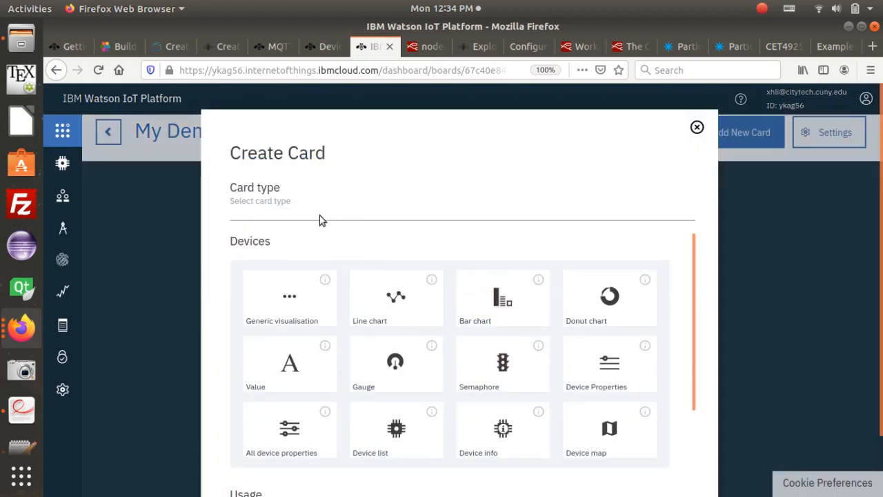
scroll(311, 233, down, 1)
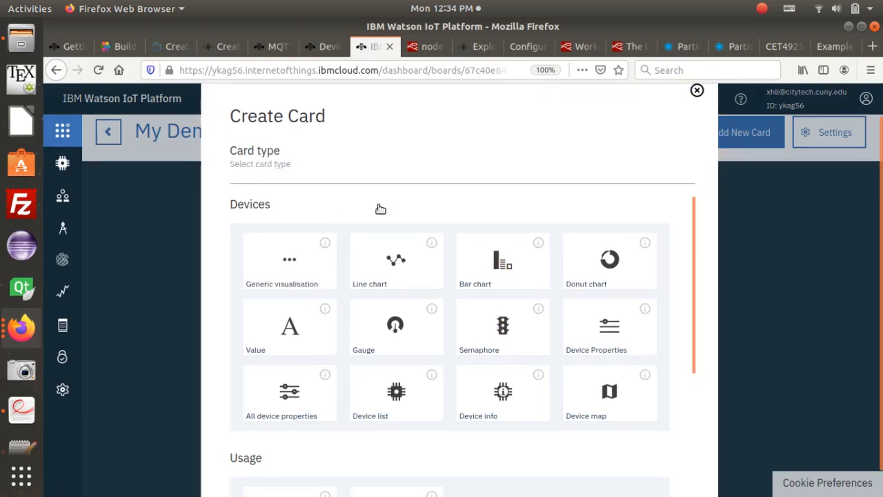
click(245, 206)
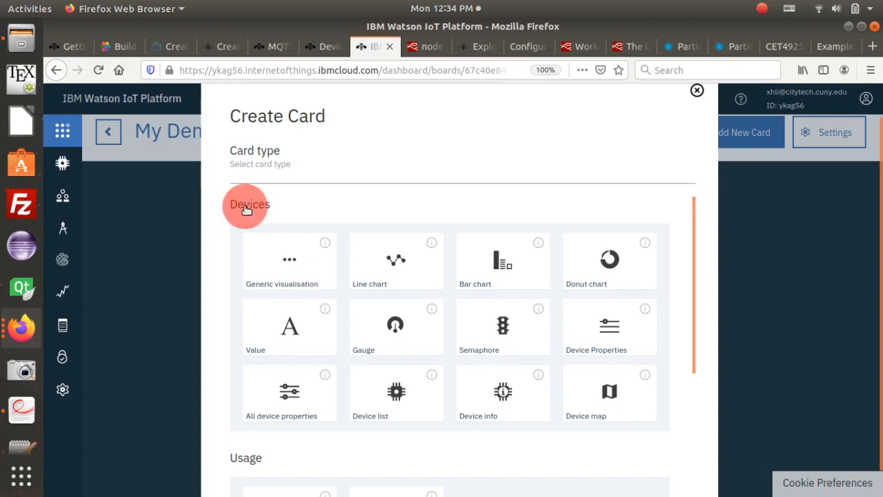
scroll(329, 223, down, 2)
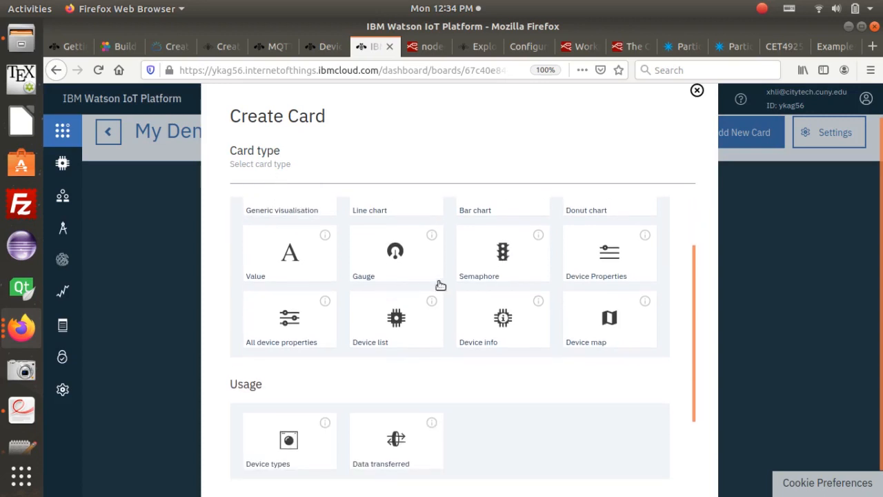
scroll(313, 295, up, 2)
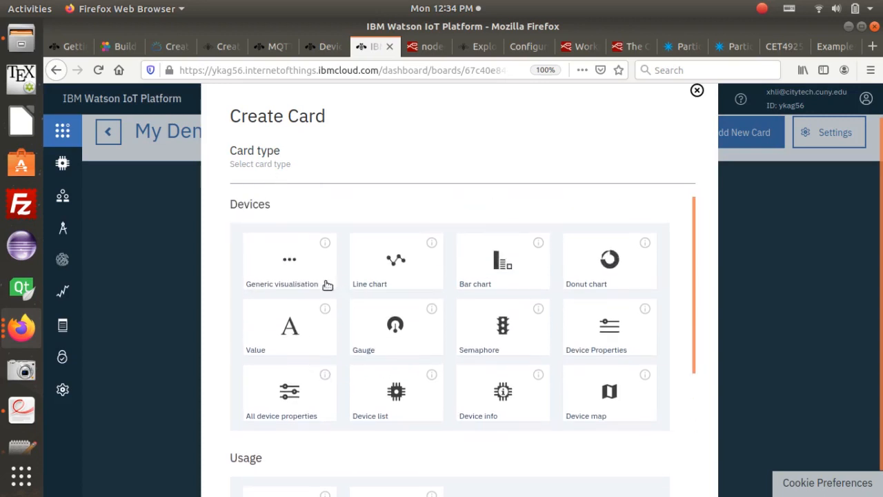
click(292, 332)
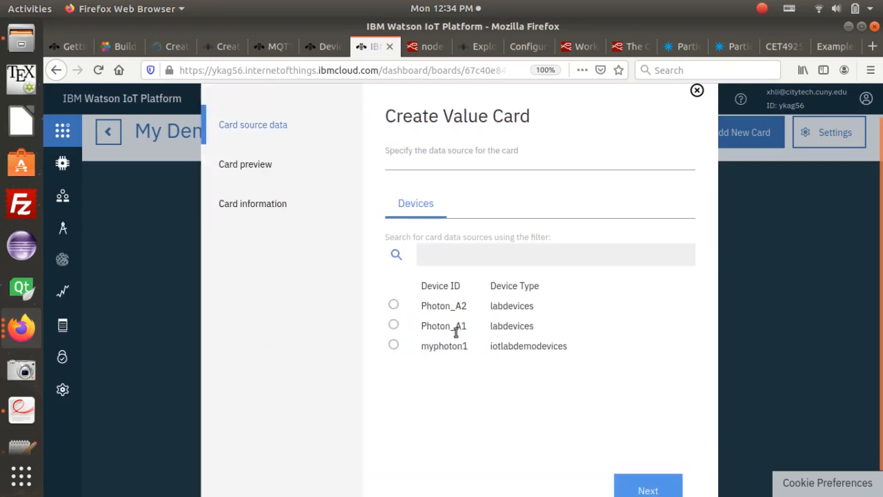
Select the device myphoton1 of type iotlabdemodevices as the Value card's data source
click(418, 205)
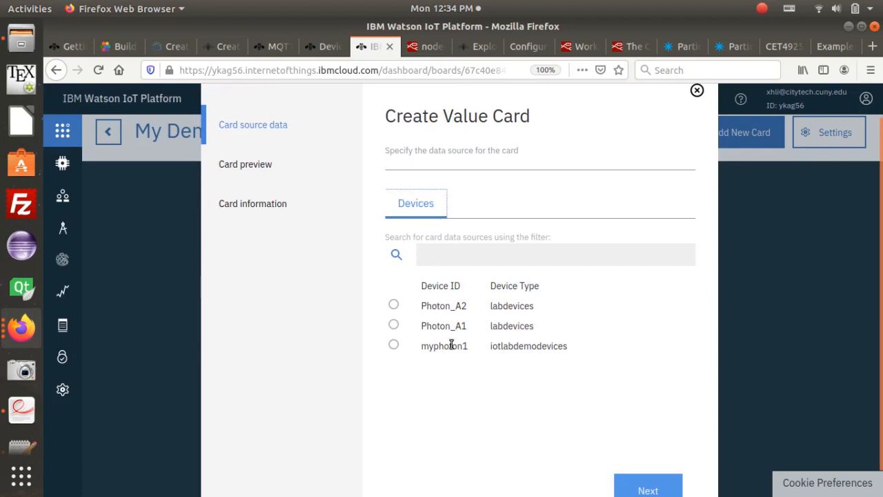
click(394, 346)
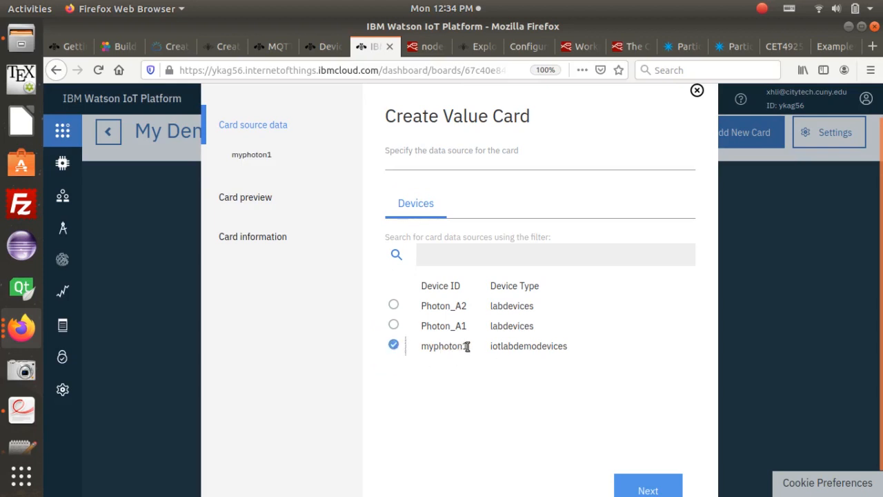
drag(467, 346, 419, 347)
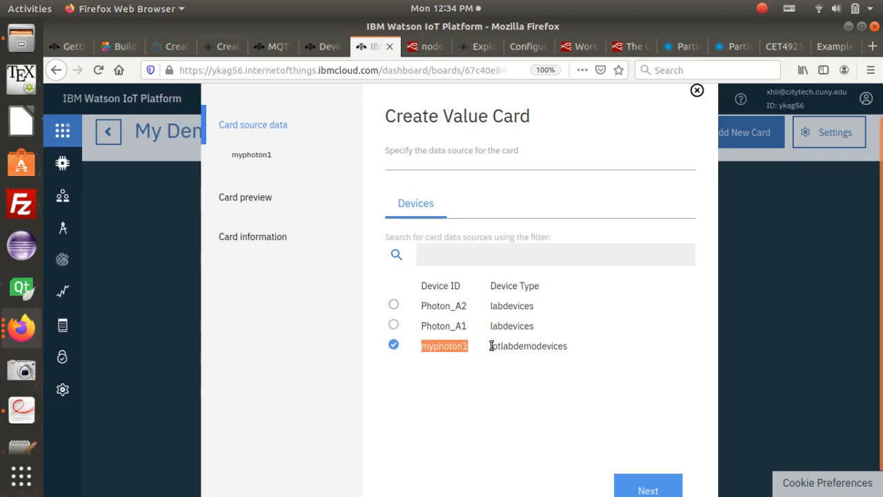
Confirm myphoton1 as the card's data source and connect a new data set to it
drag(491, 346, 569, 346)
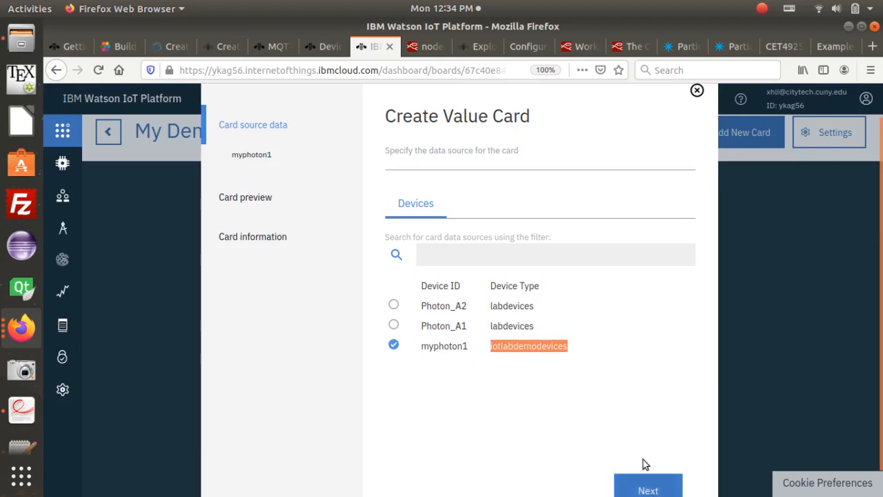
scroll(642, 460, down, 1)
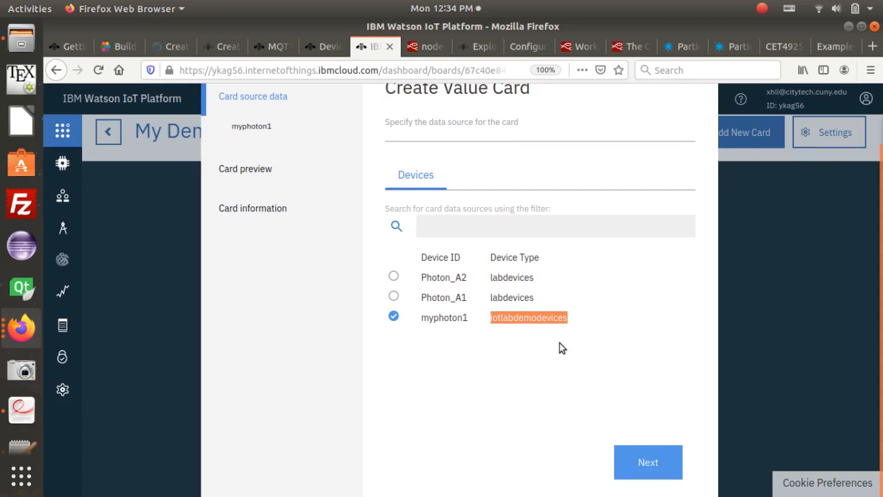
click(647, 464)
scroll(464, 345, up, 2)
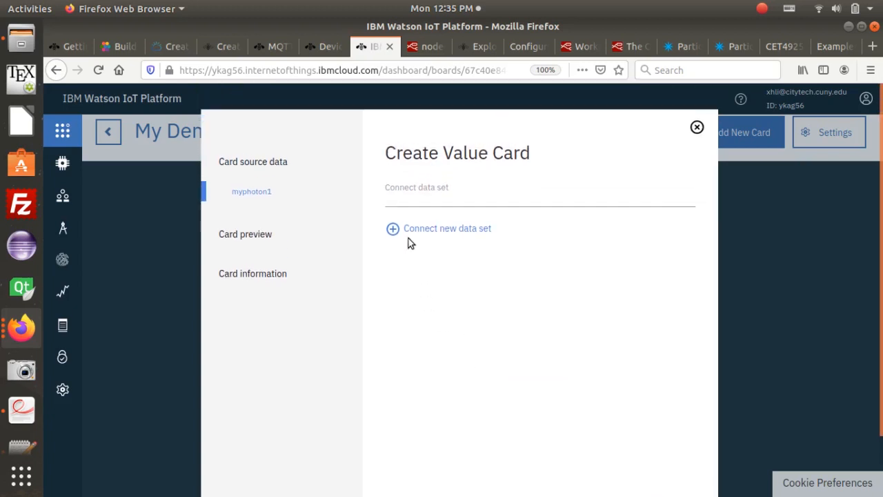
click(432, 189)
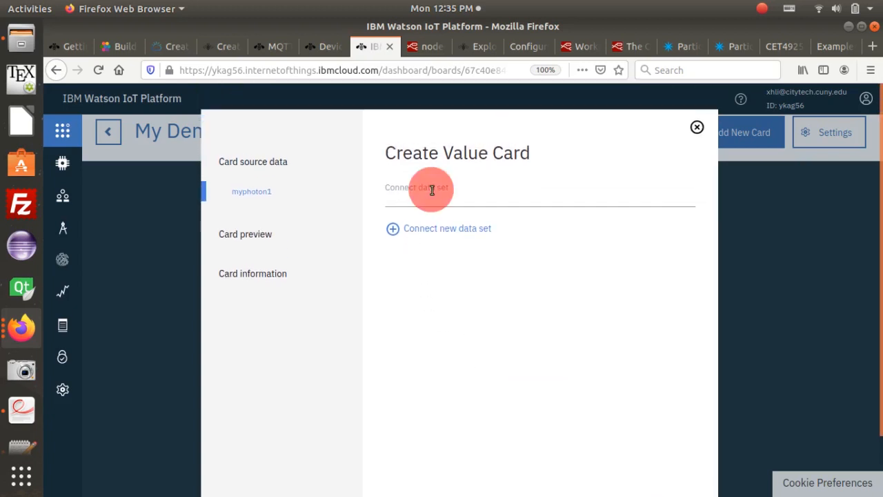
click(394, 229)
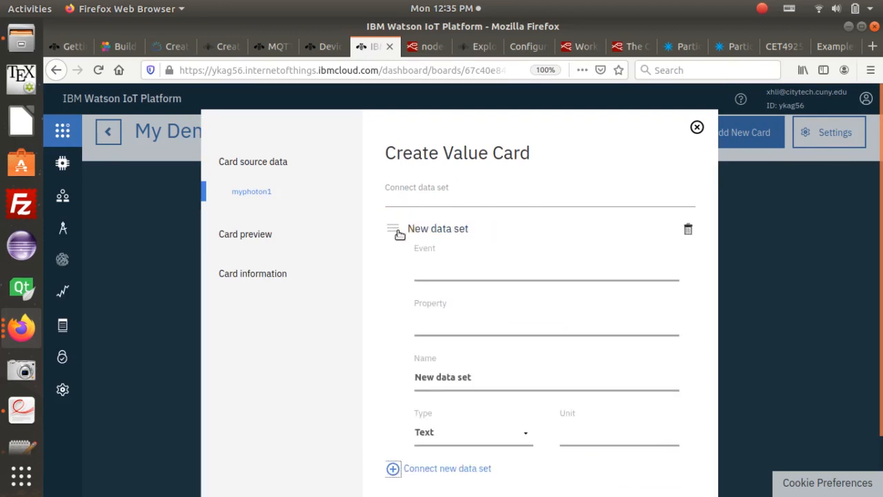
click(435, 265)
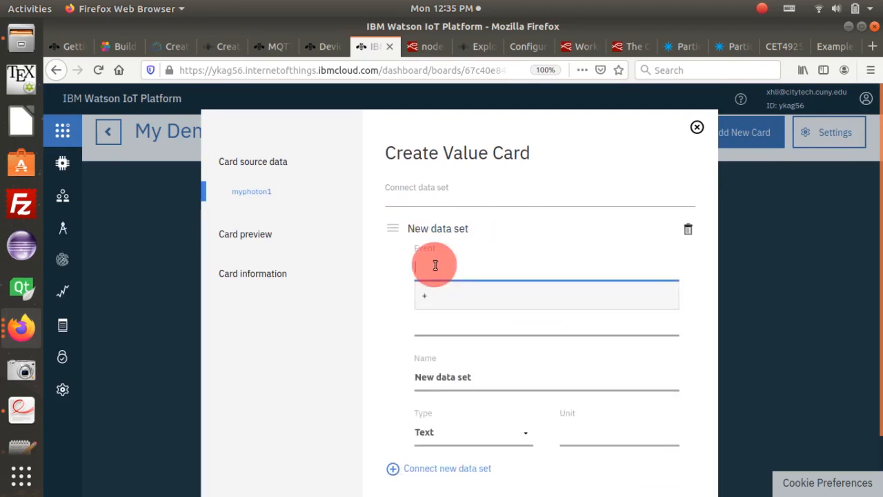
click(423, 249)
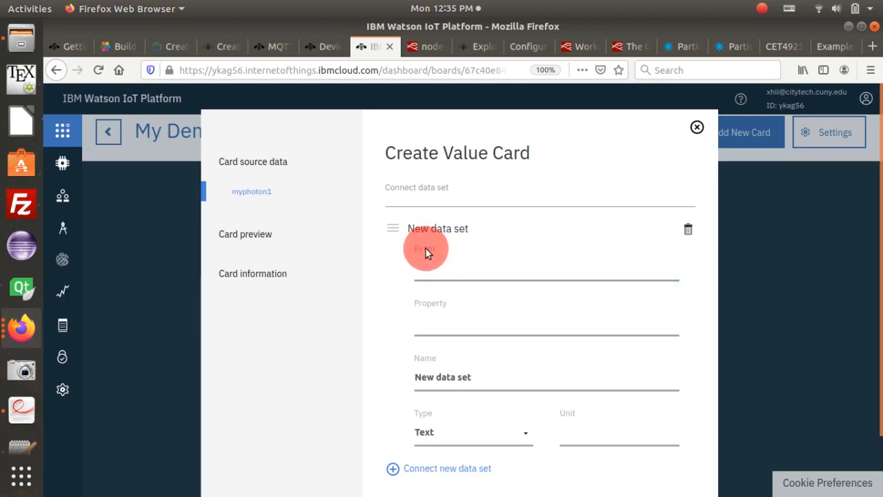
double_click(433, 305)
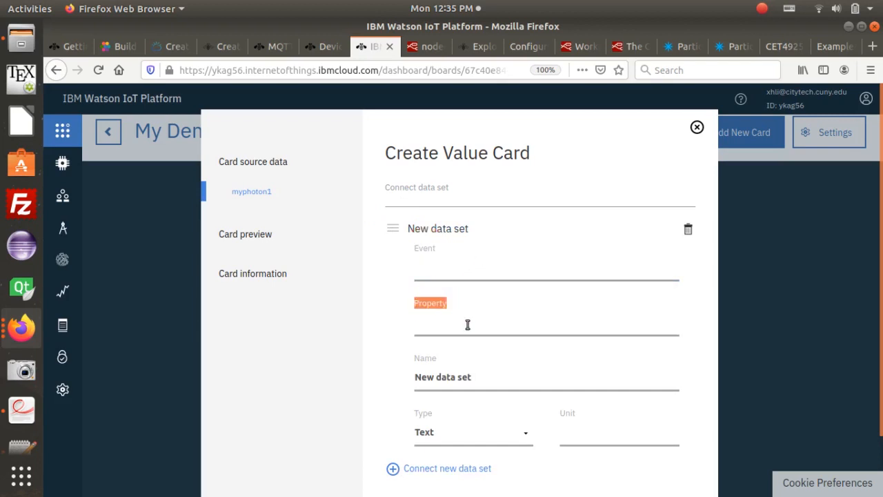
click(466, 322)
click(446, 271)
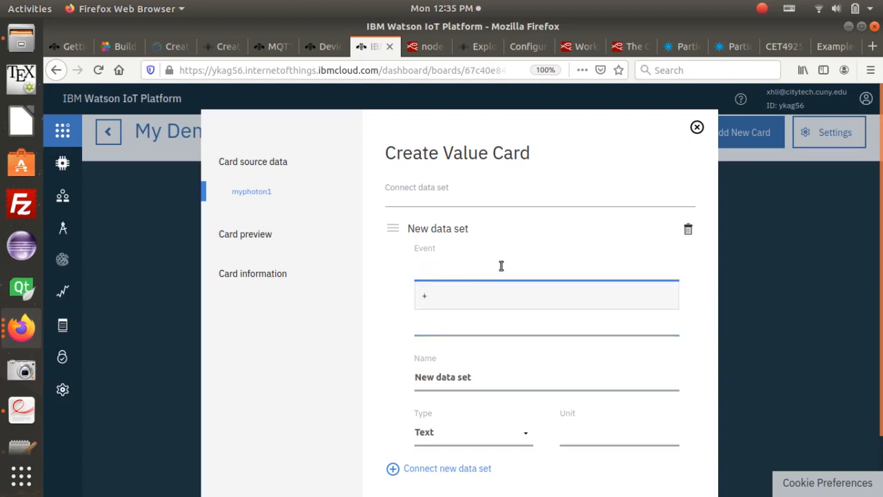
click(681, 47)
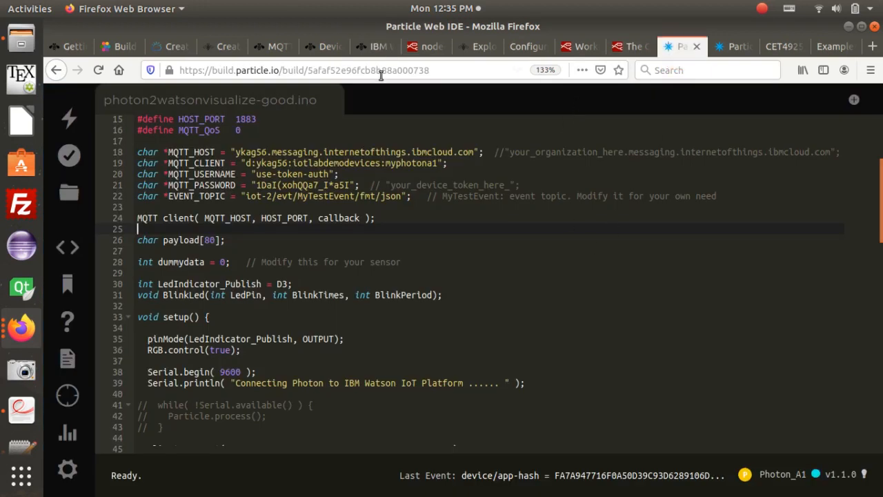
click(372, 47)
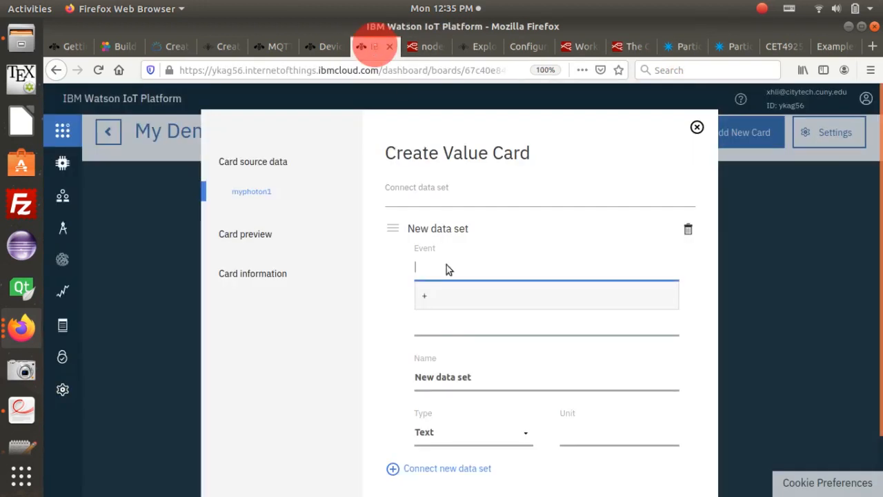
Copy the MQTT event name MyTestEvent from the myphoton1 credentials file in Text Editor and paste it as the data set's event in Firefox
key(alt+Tab)
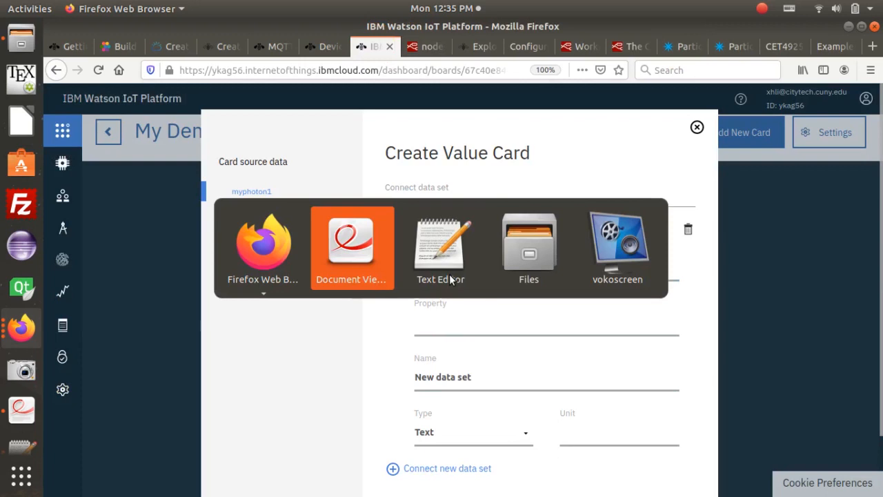
key(alt+Tab)
click(114, 212)
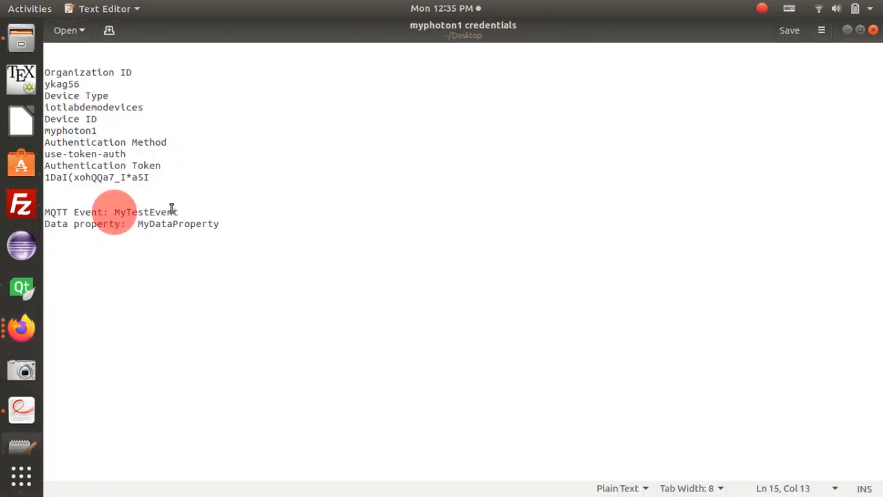
shift+click(186, 213)
key(ctrl+c)
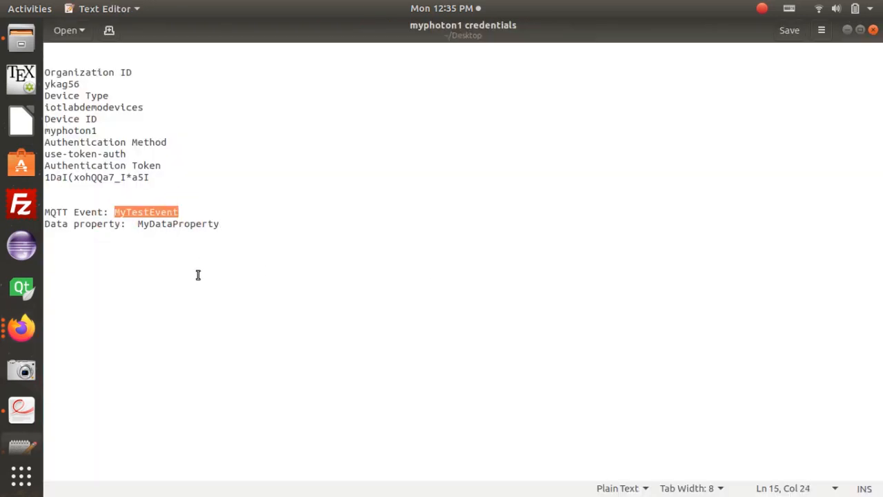
key(alt+Tab)
click(453, 265)
key(ctrl+v)
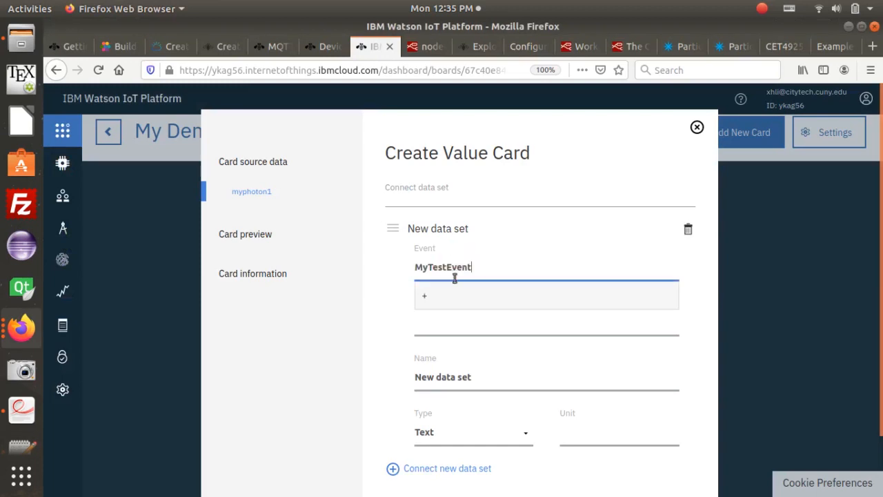
Copy MyDataProperty from the credentials file in Text Editor and paste it as the data set's property in Firefox
click(432, 325)
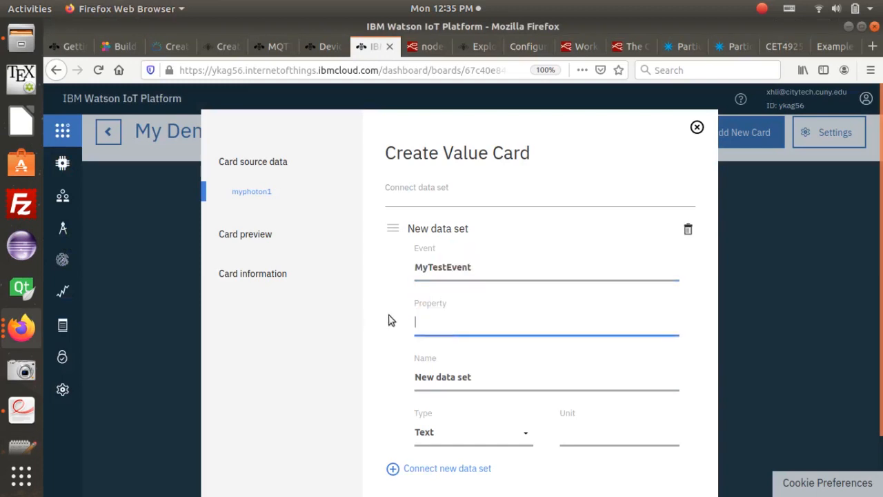
key(alt+Tab)
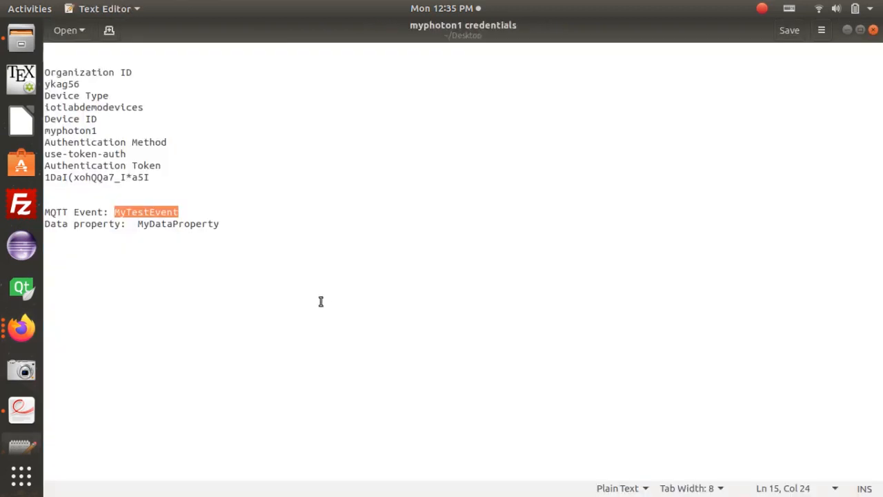
click(137, 224)
shift+click(218, 226)
key(alt+Tab)
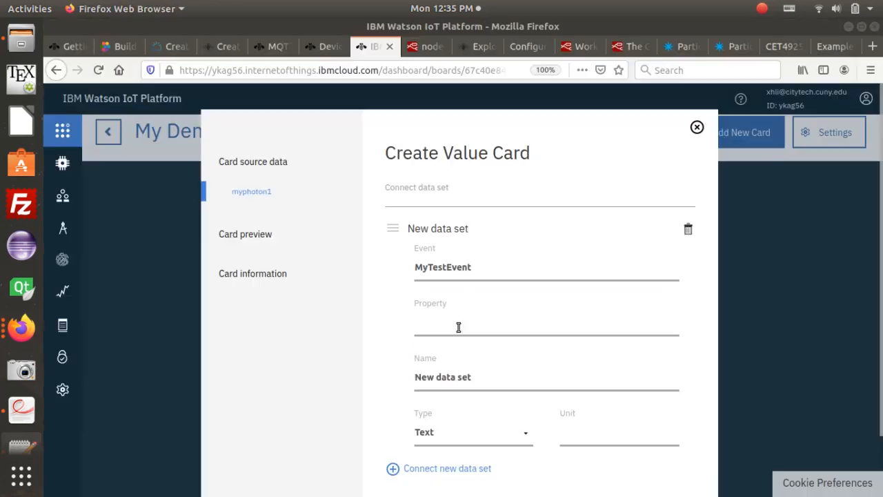
click(485, 323)
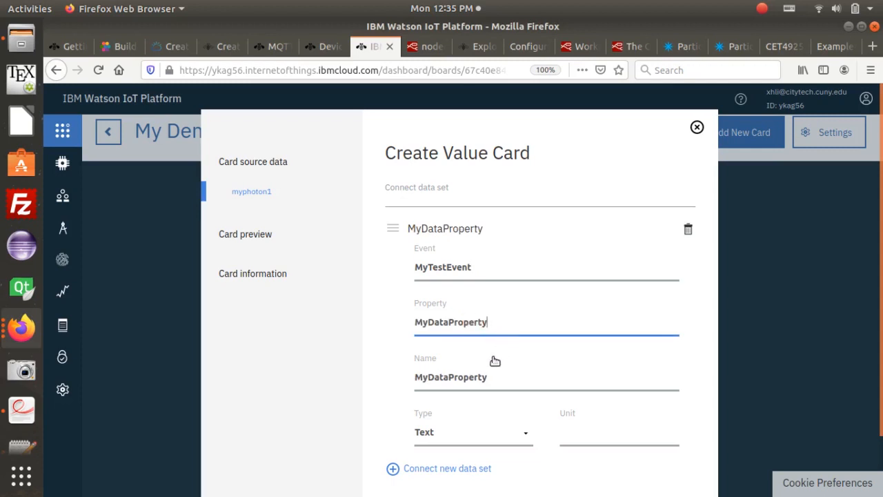
Check the data set's event and property, then accept it and continue to the card preview
scroll(513, 374, down, 2)
double_click(443, 201)
double_click(450, 257)
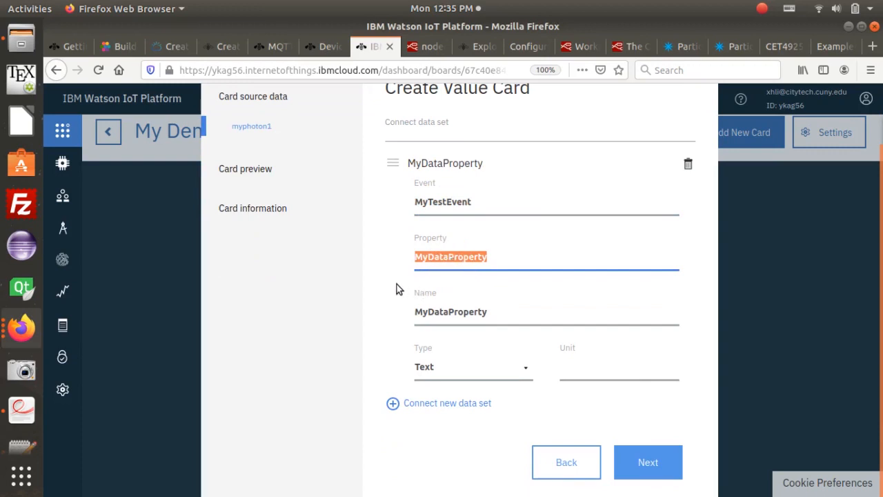
scroll(401, 286, up, 1)
scroll(434, 283, down, 1)
click(647, 461)
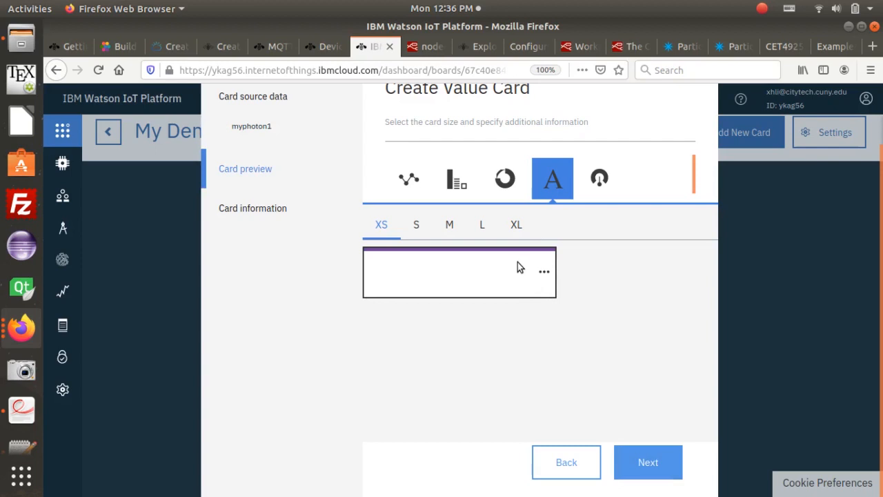
Keep the value display style, compare the card sizes, choose size L and continue to the card information
scroll(532, 301, up, 2)
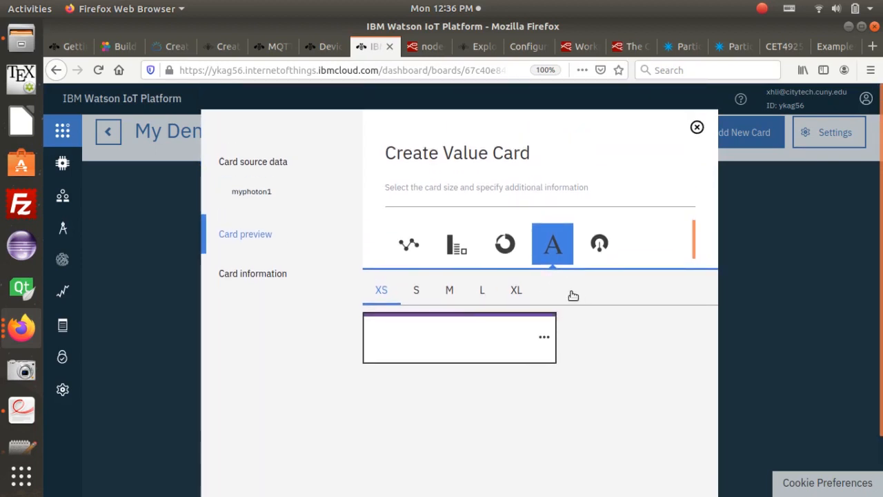
click(508, 244)
click(537, 243)
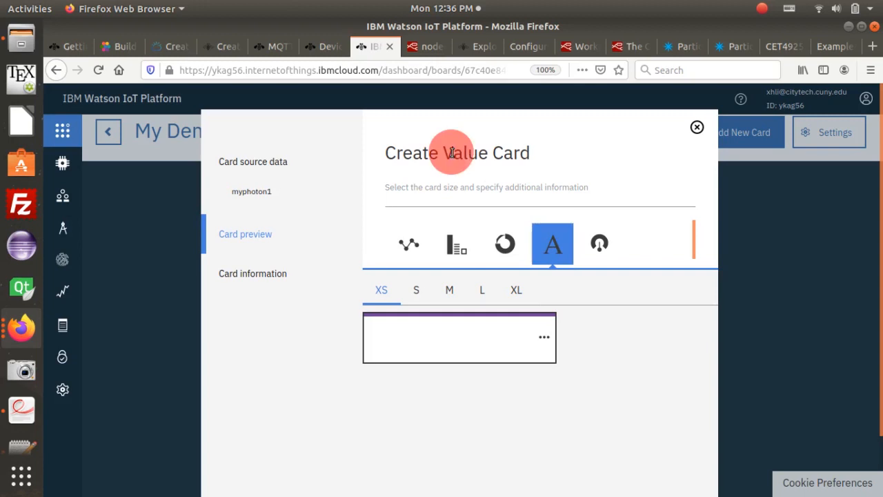
drag(452, 153, 492, 154)
click(484, 293)
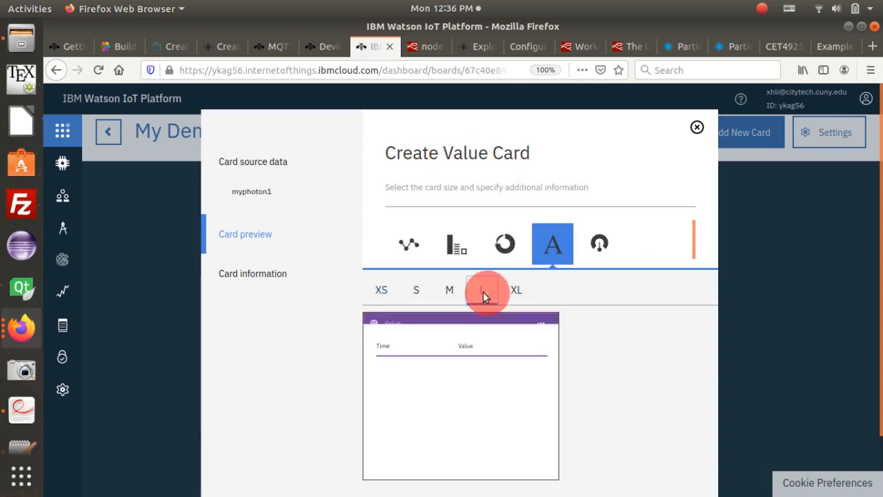
click(449, 290)
click(484, 292)
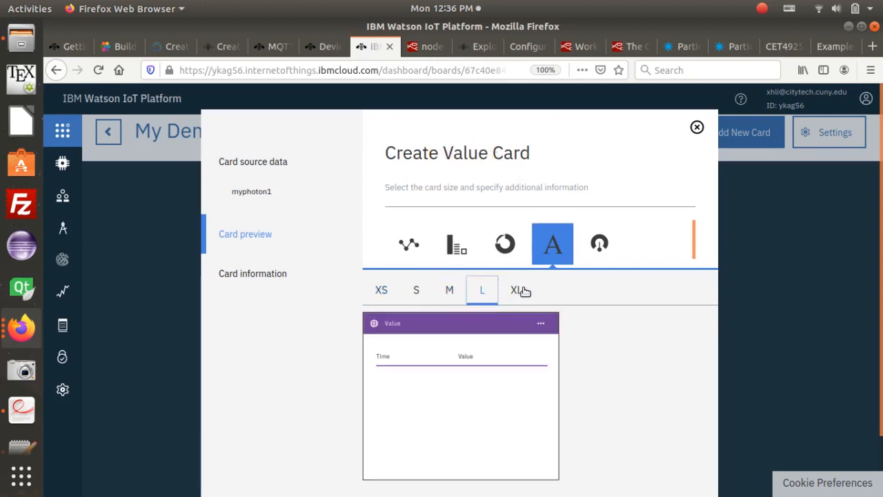
click(516, 290)
click(487, 291)
click(451, 292)
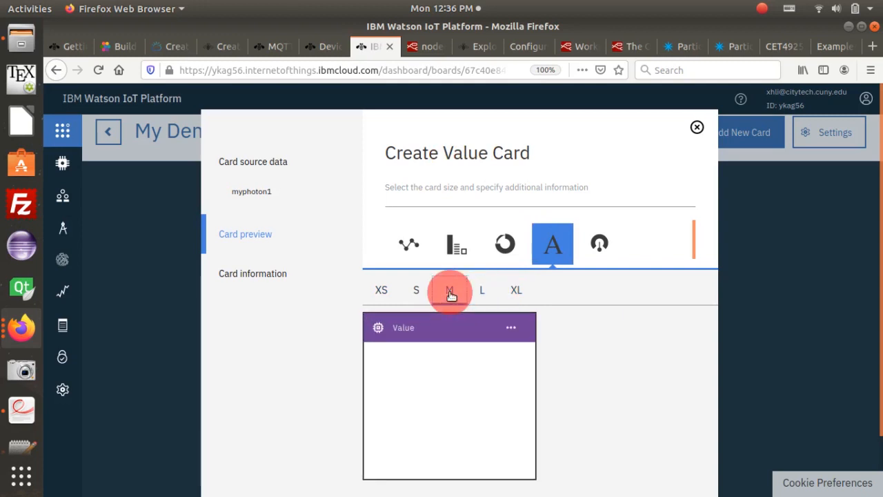
click(485, 292)
scroll(573, 327, down, 2)
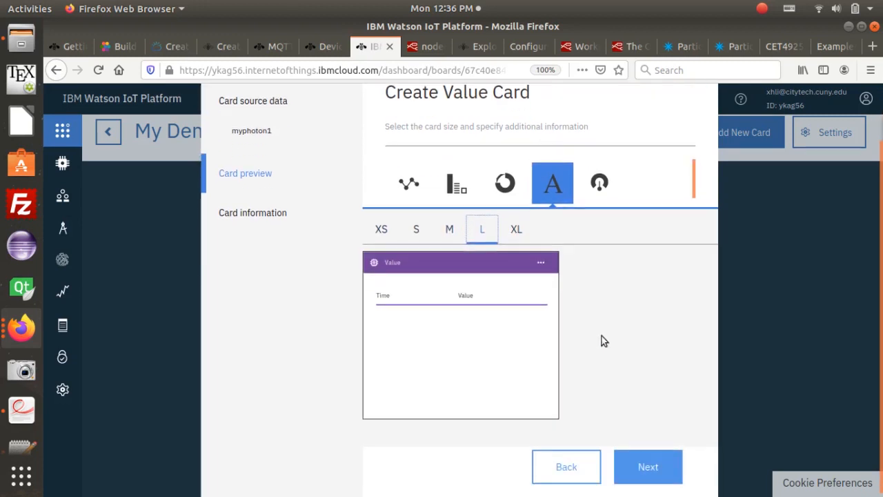
click(648, 465)
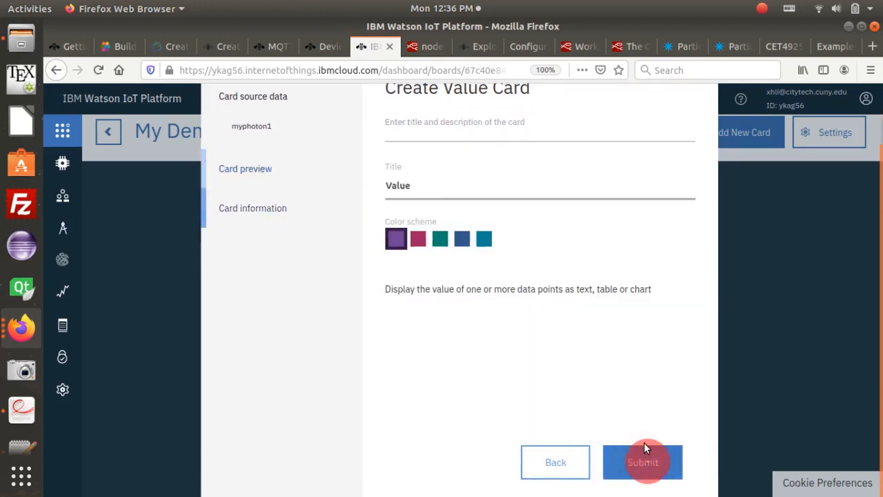
Title the card "Demo data from MyPhoton1" and submit it to the board
scroll(445, 210, up, 1)
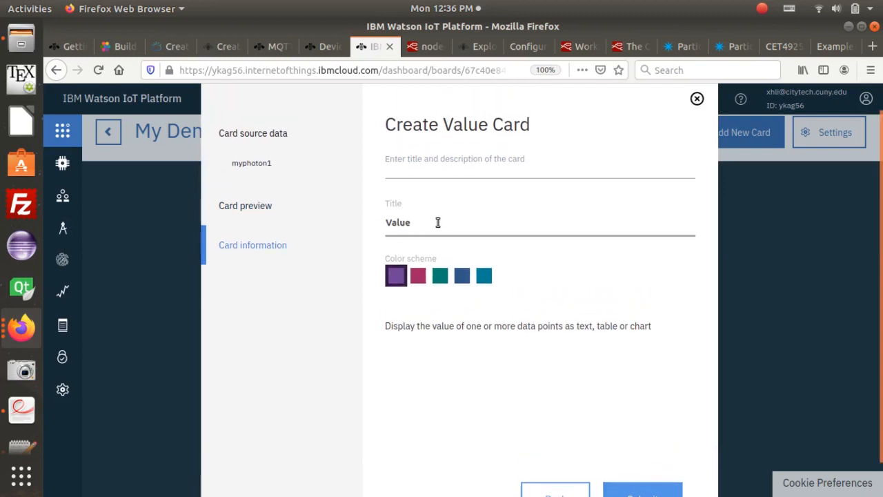
click(436, 222)
double_click(436, 222)
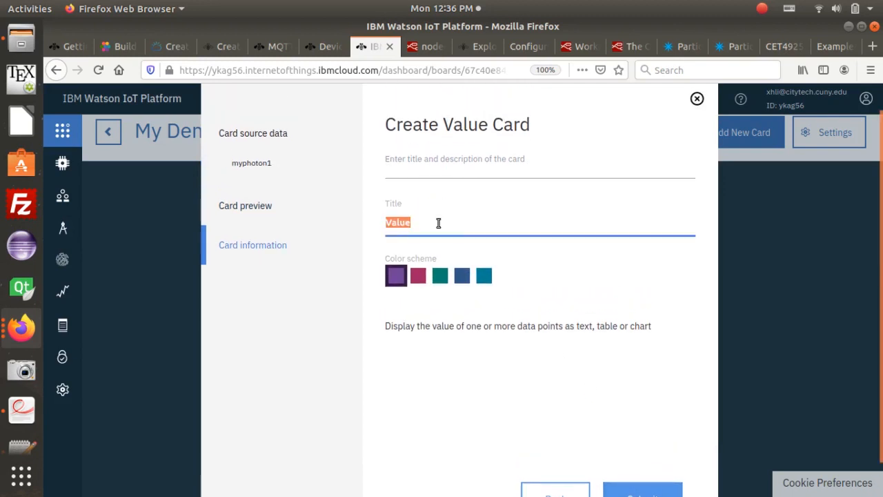
text(Mdata from MyPhoton1)
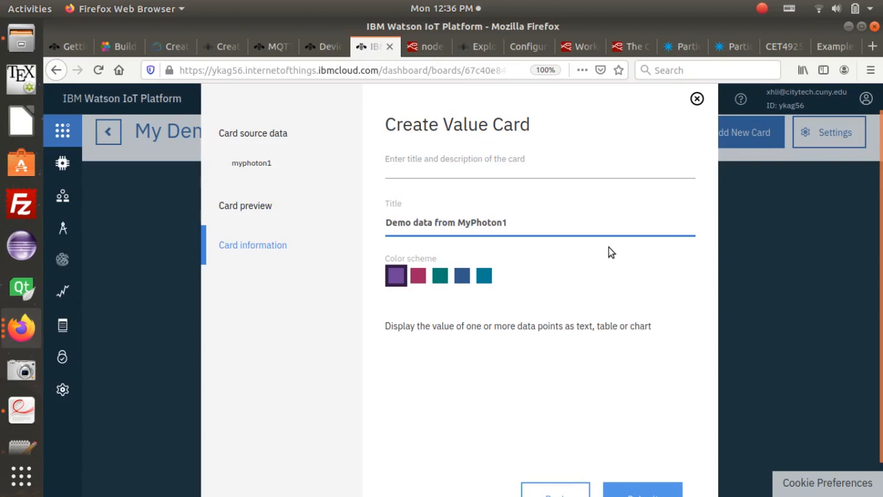
scroll(601, 251, down, 1)
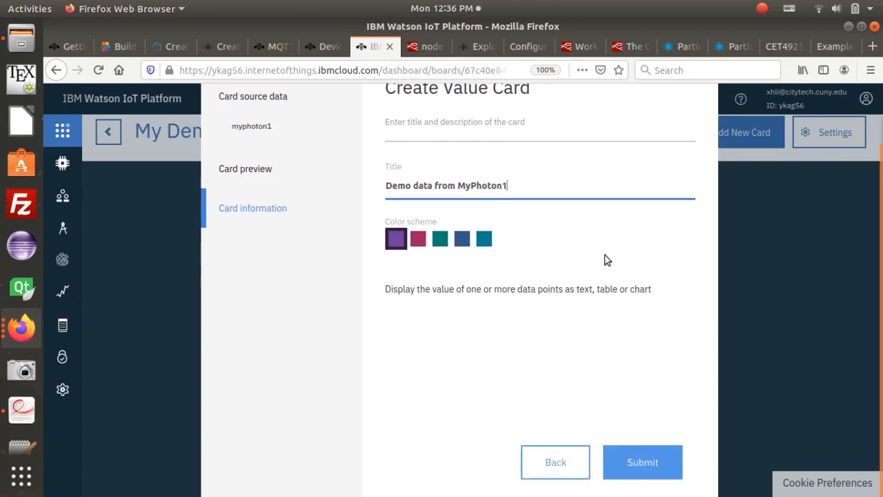
click(635, 463)
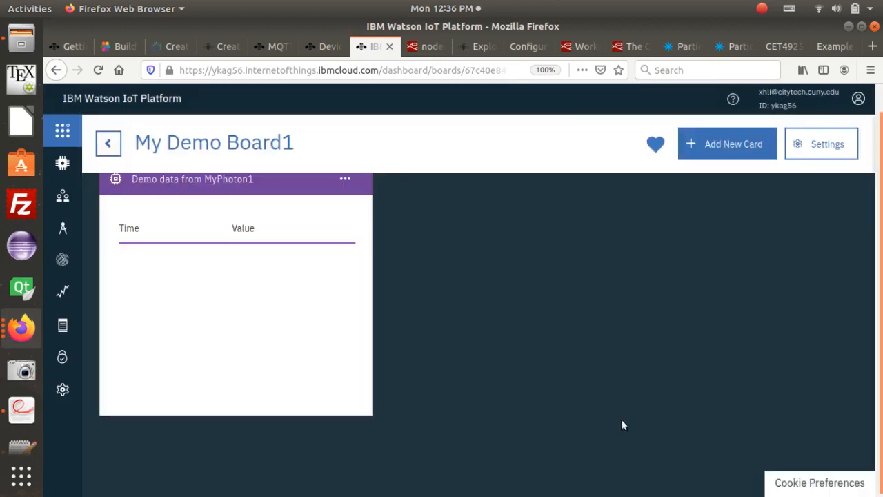
drag(286, 191, 211, 237)
click(196, 138)
click(150, 183)
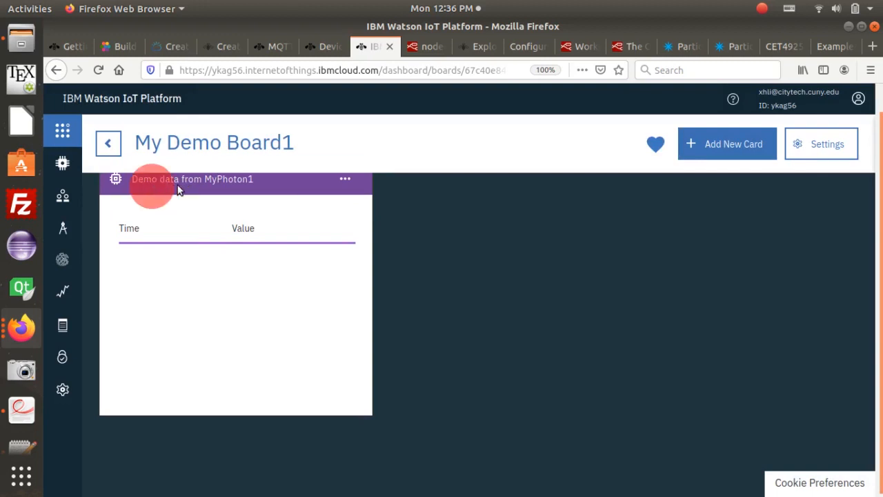
click(227, 182)
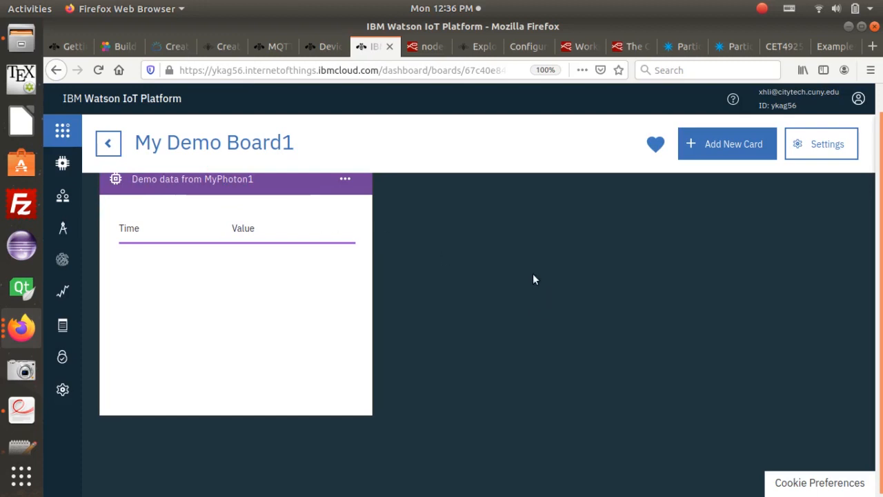
Switch to the lab slides in Document Viewer and read the Step 8 instructions on slide 14
key(alt+Tab)
key(alt+Tab)
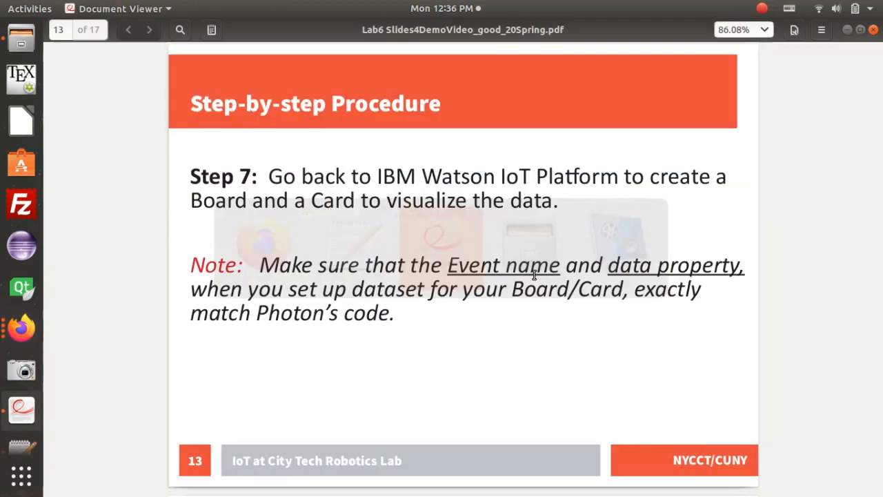
scroll(534, 276, down, 1)
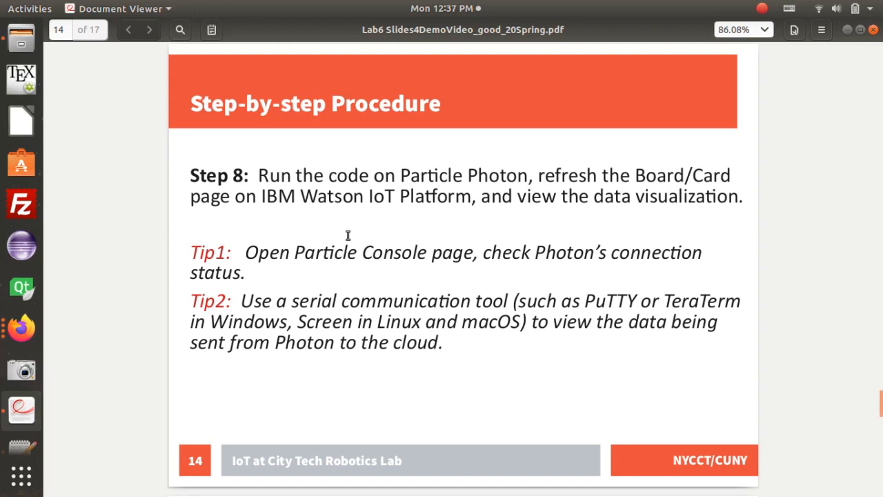
click(290, 178)
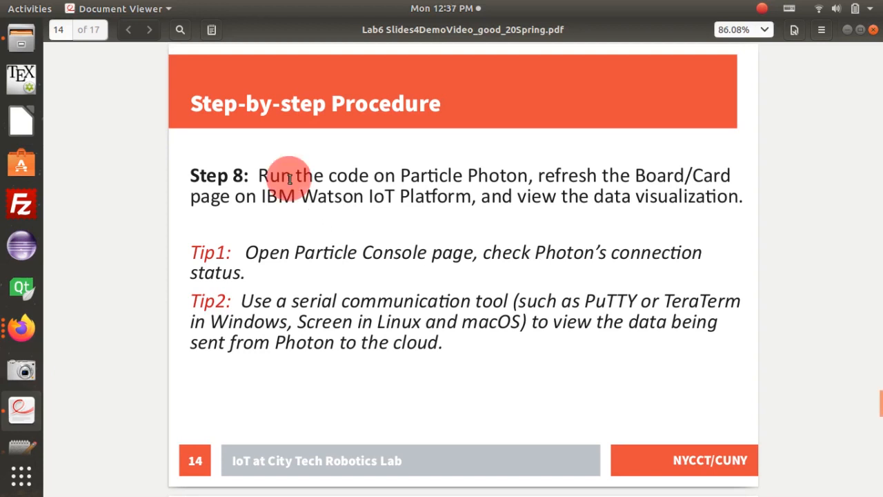
click(390, 177)
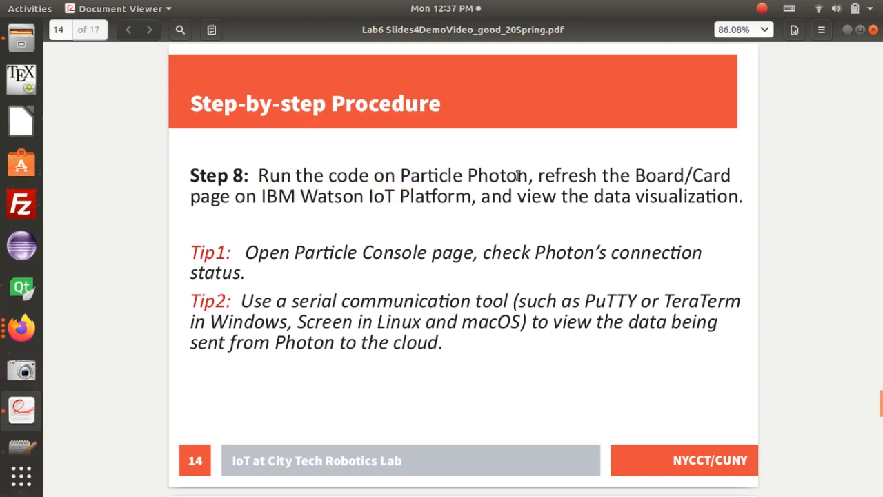
click(642, 180)
click(243, 204)
click(330, 195)
click(386, 203)
click(454, 202)
click(669, 199)
Read Tip1 on checking the Photon's connection status and Tip2 on viewing the sent data with a serial communication tool
click(273, 253)
click(369, 253)
click(209, 269)
click(219, 300)
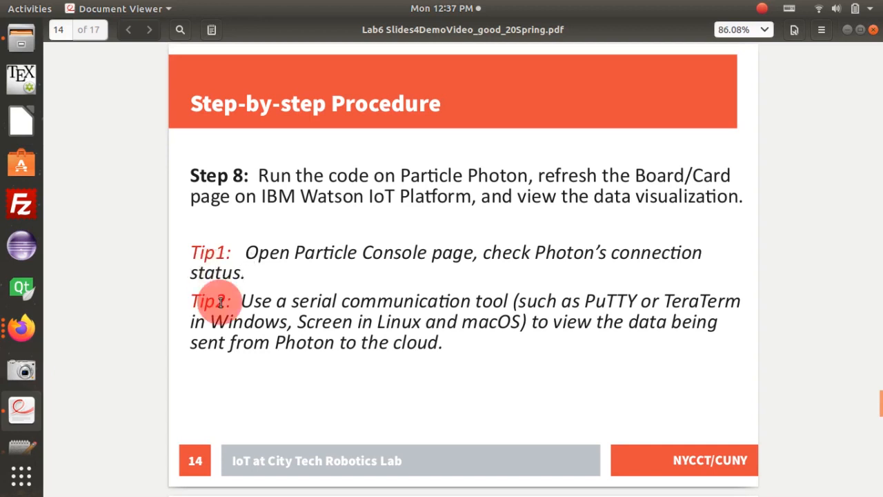
click(213, 300)
click(271, 301)
click(379, 301)
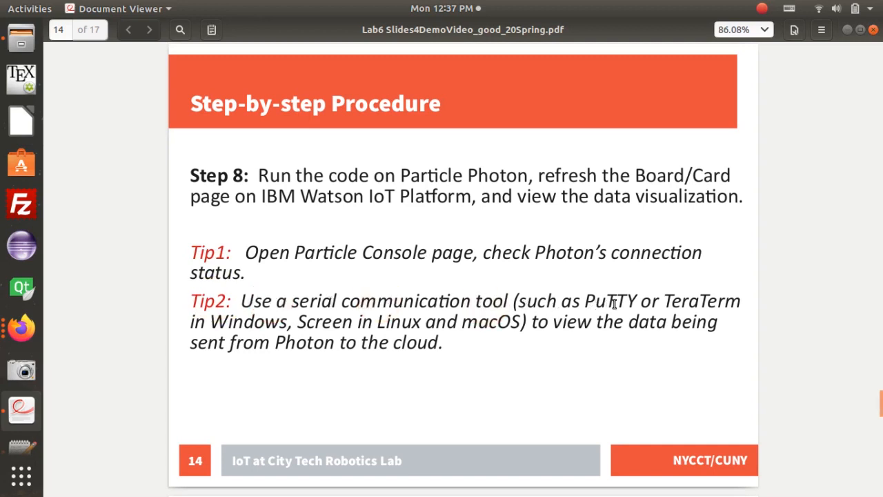
click(227, 319)
click(482, 325)
click(245, 348)
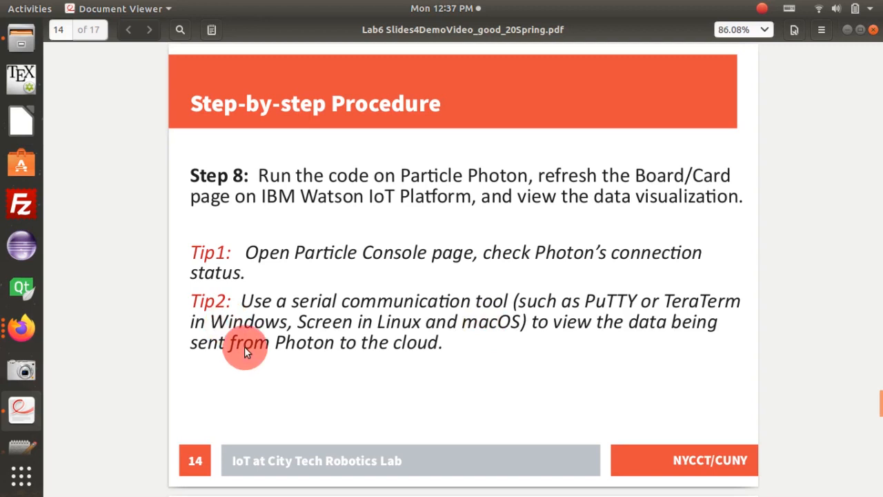
click(337, 346)
click(400, 346)
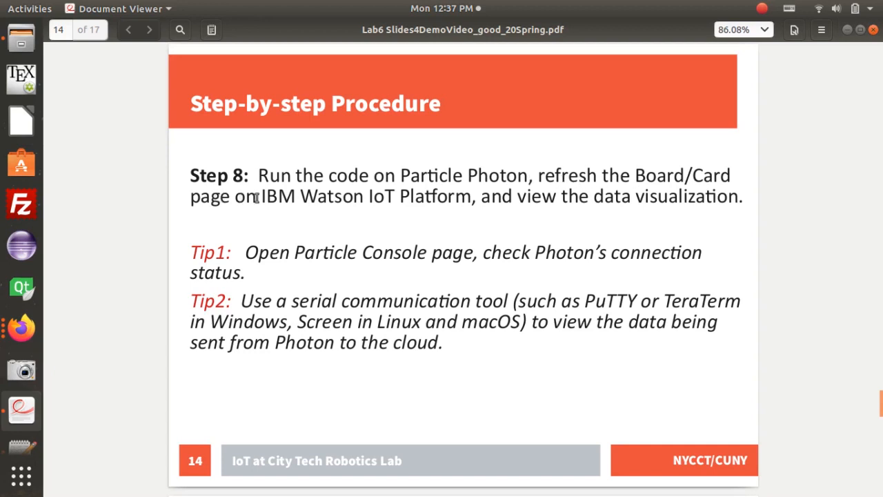
click(356, 197)
Switch to Firefox and reload the My Demo Board1 page to check the "Demo data from MyPhoton1" card
key(alt+Tab)
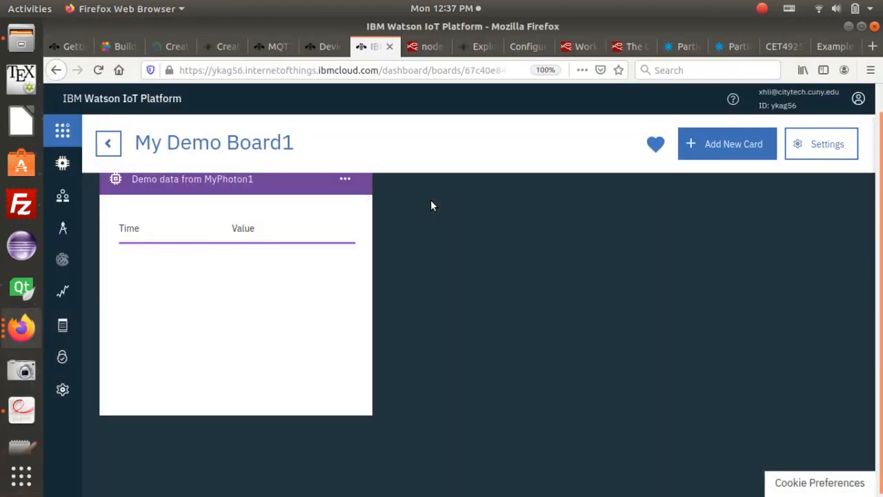
drag(276, 181, 300, 204)
click(100, 72)
click(296, 185)
click(96, 72)
Return to the slides in Document Viewer and reread Tip2 on using a serial communication tool to view the Photon's data
key(alt+Tab)
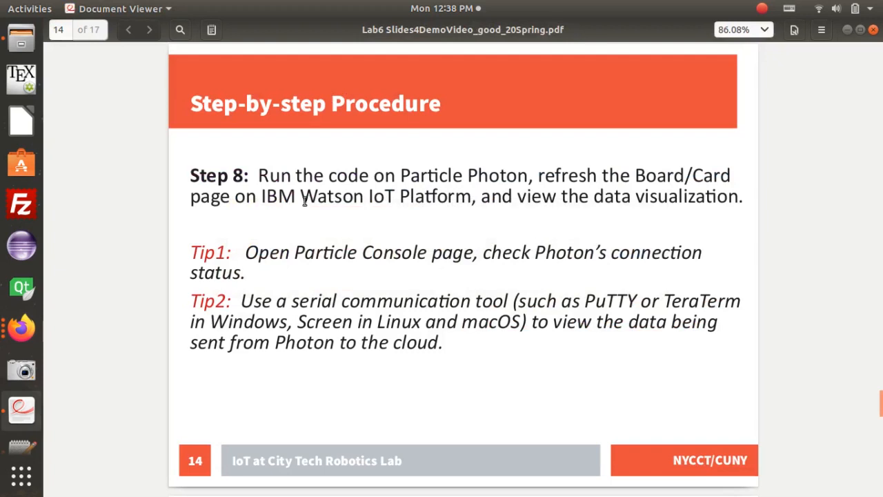
drag(277, 304, 453, 305)
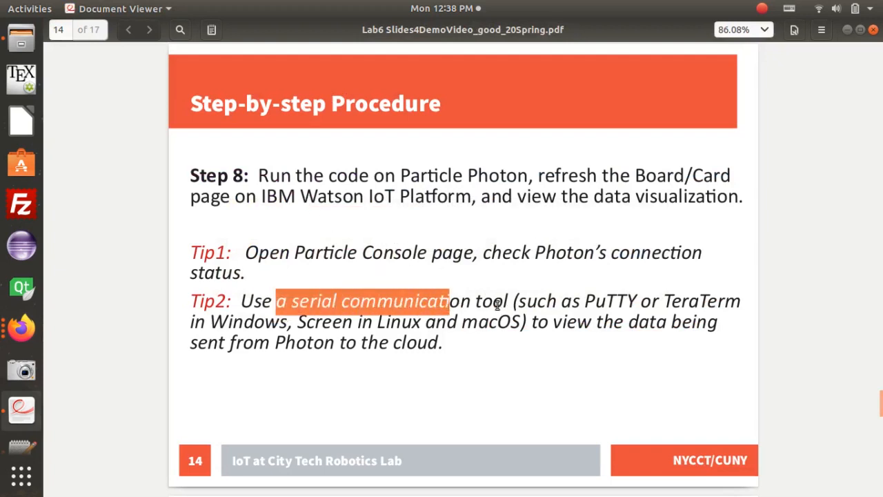
click(591, 326)
click(625, 323)
click(622, 323)
double_click(254, 344)
click(358, 345)
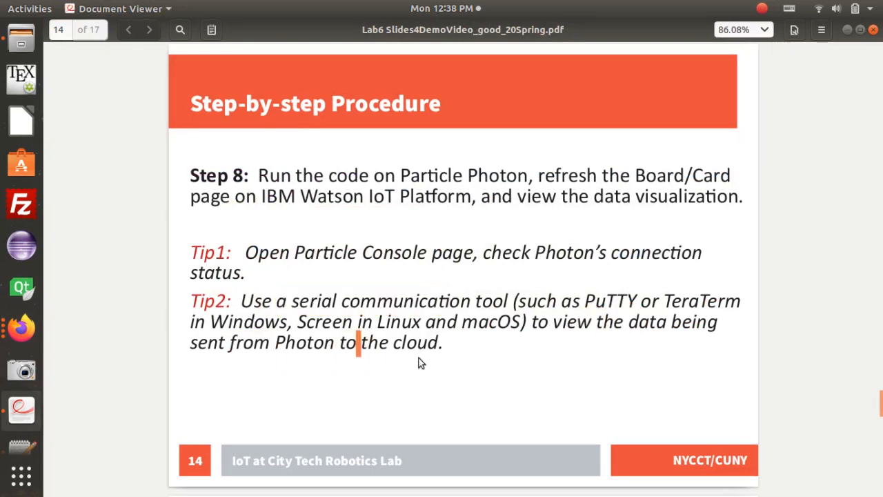
Return to the board in Firefox, open a Terminal window beside the card and list the serial devices with ls /dev/tty*
key(alt+Tab)
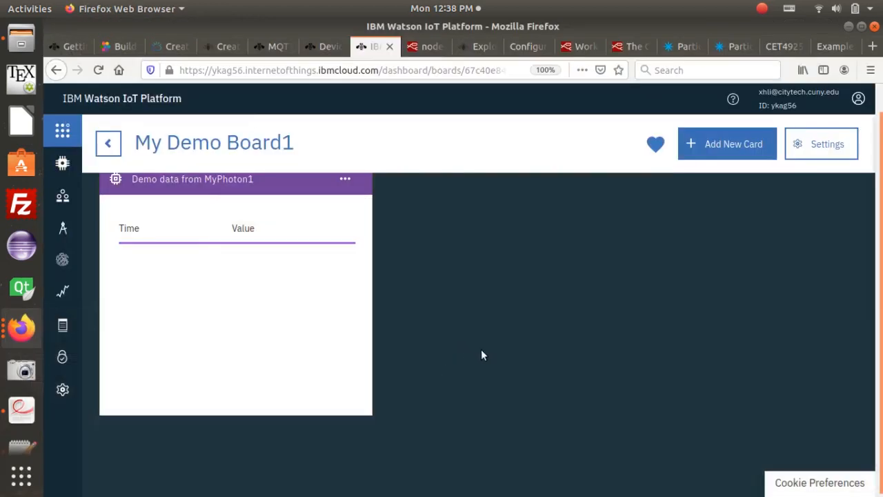
key(ctrl+alt+t)
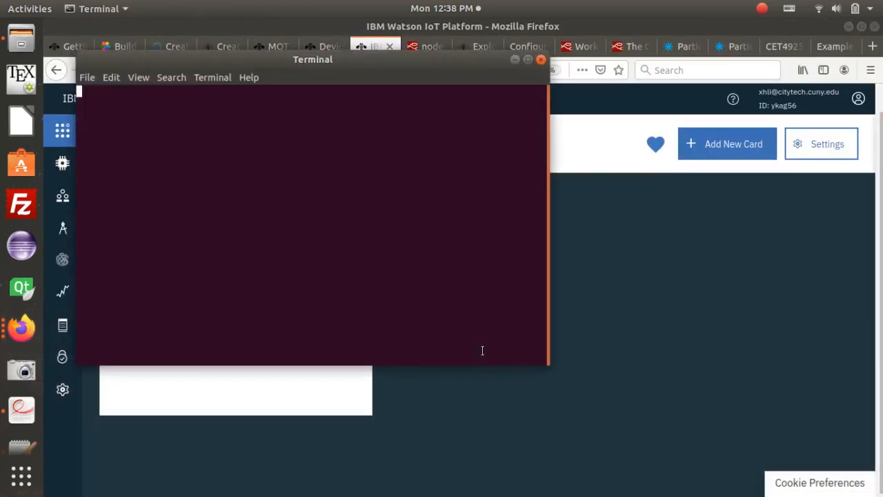
drag(416, 74, 732, 148)
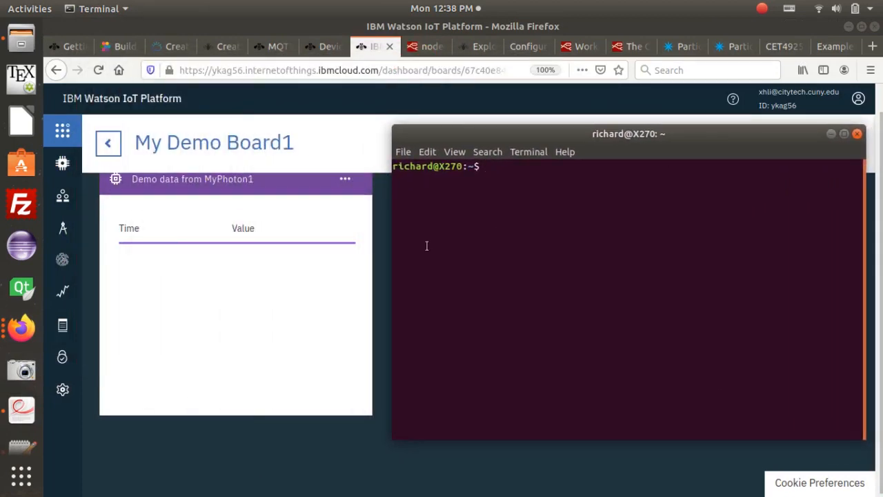
text(ls )
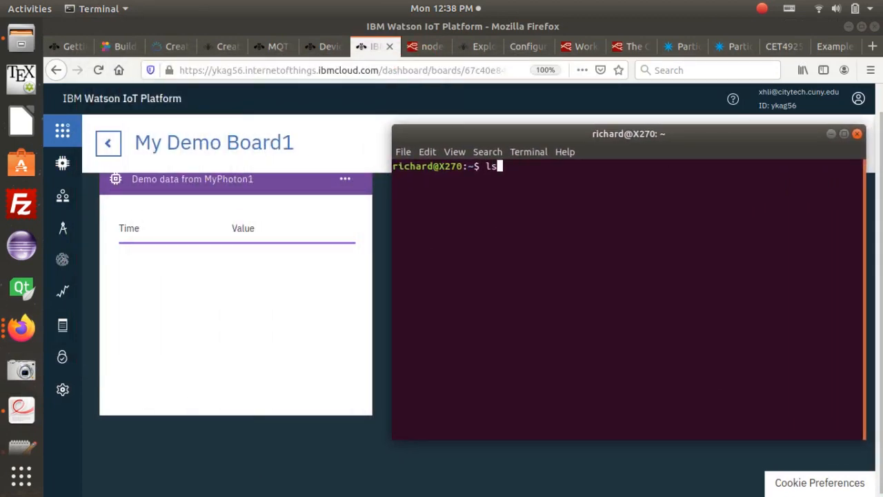
text(/dev/tty*)
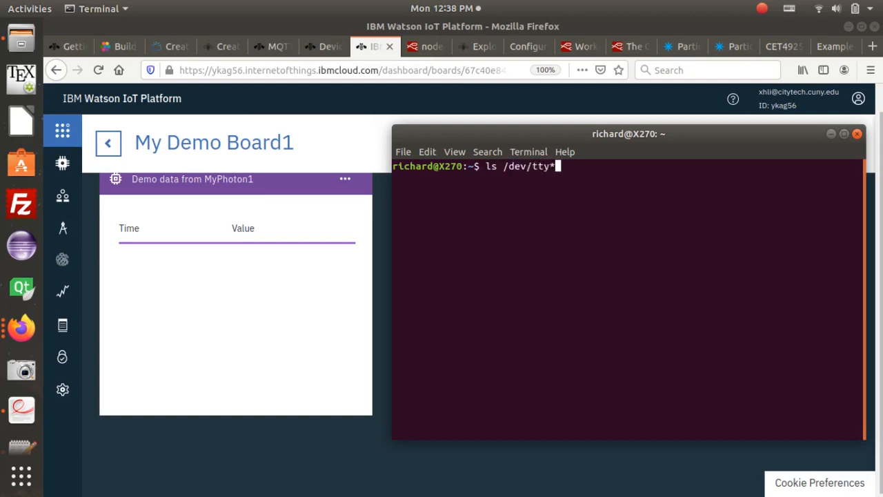
key(Return)
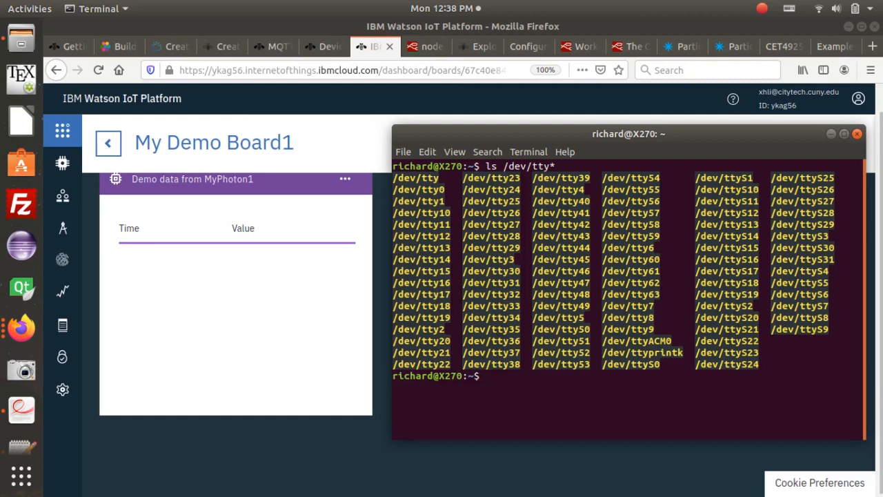
Connect to the Photon's serial port by running screen /dev/ttyACM0 115200
double_click(659, 339)
click(674, 340)
text(screen)
text(/dev)
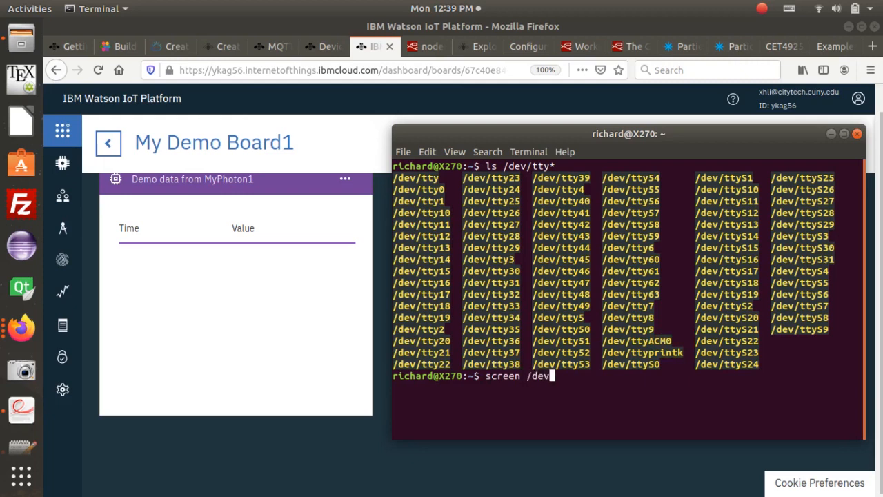
text(/ttyACM0 115200)
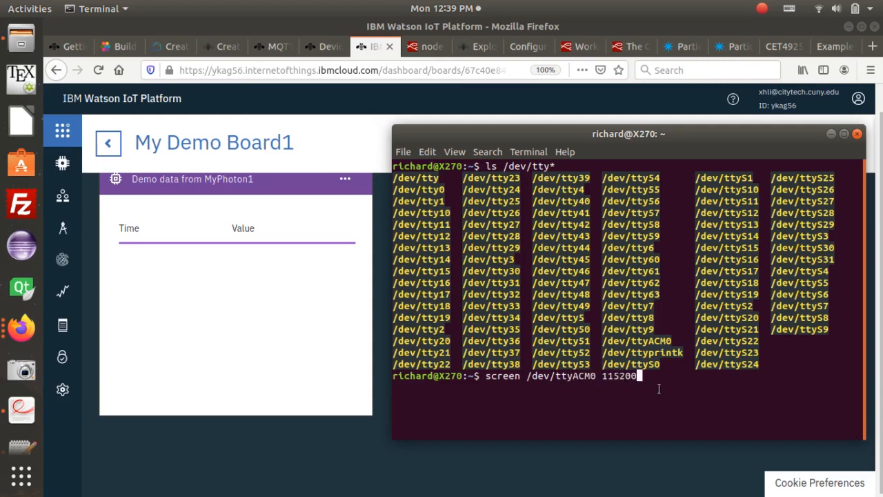
double_click(615, 377)
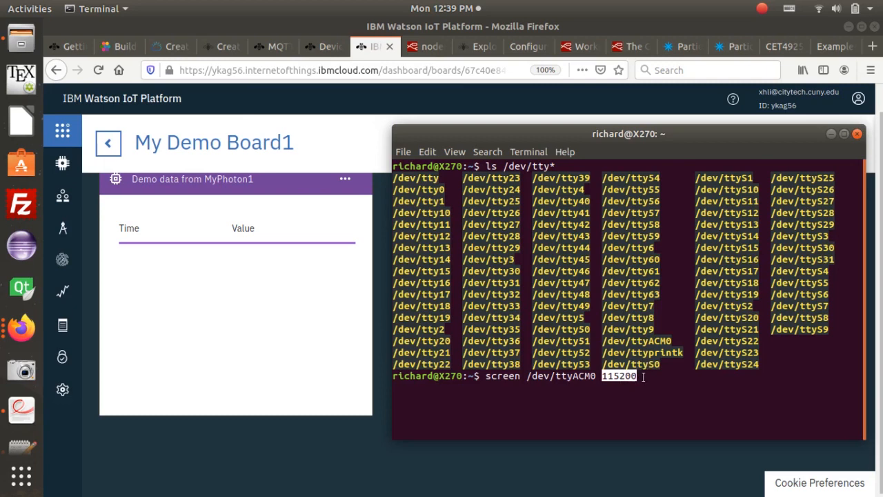
key(Return)
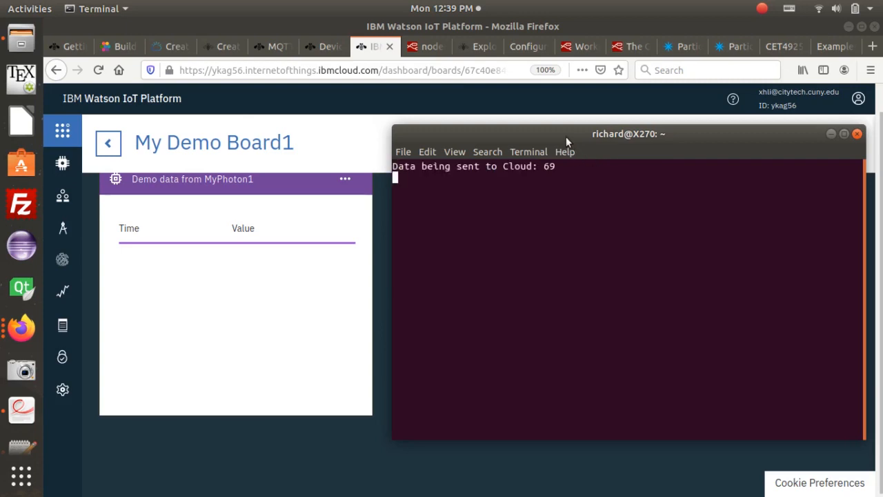
Examine the Photon's serial output in Terminal and compare it with the data card on the board in Firefox
click(531, 204)
click(504, 172)
double_click(514, 172)
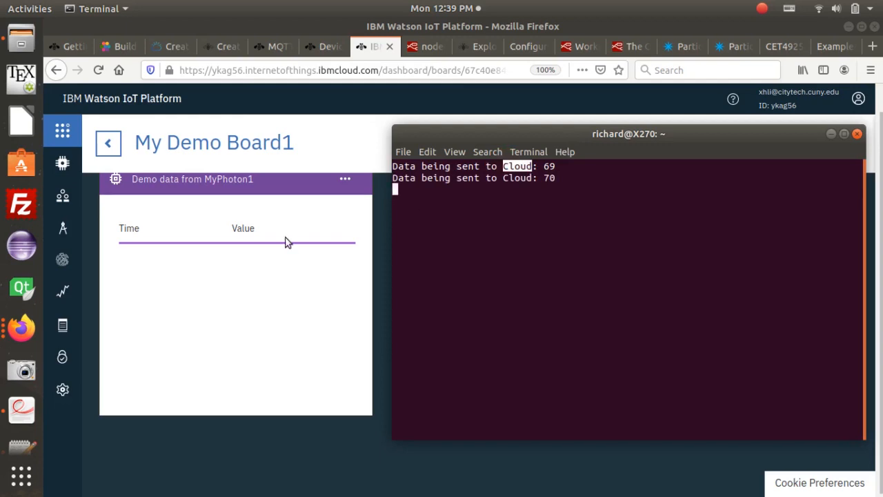
click(364, 233)
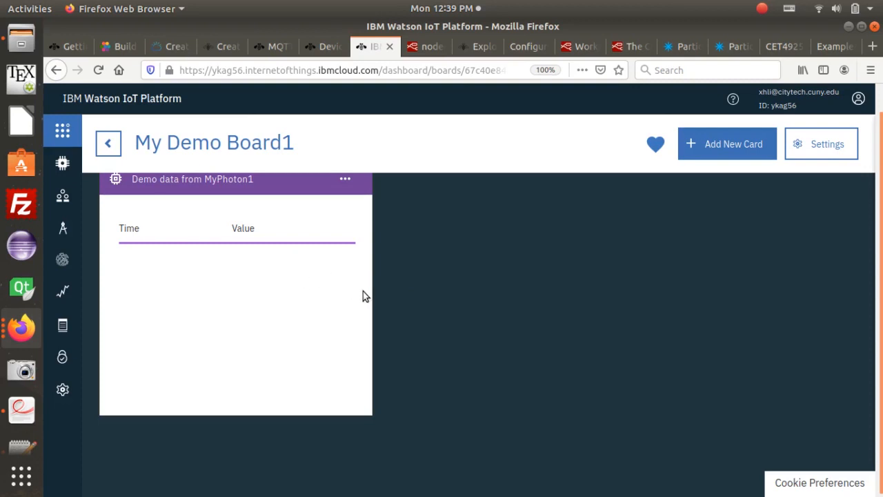
Switch to the troubleshooting checklist on slide 15 in Document Viewer and read the item on the Photon's circuit and Internet connection
key(alt+Tab)
key(Tab)
key(Page_Down)
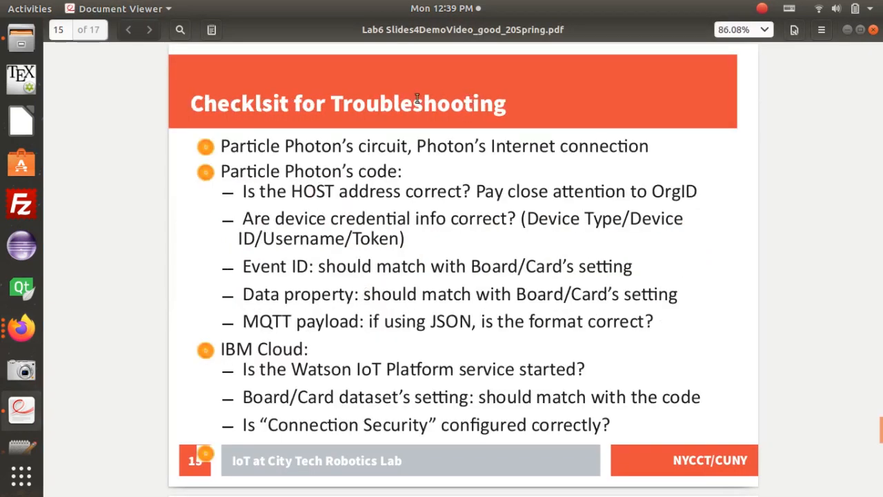
triple_click(346, 146)
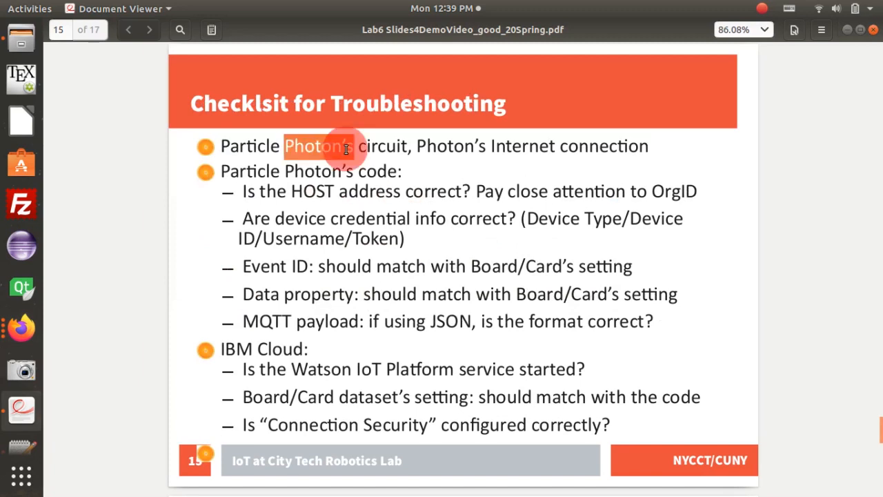
click(410, 178)
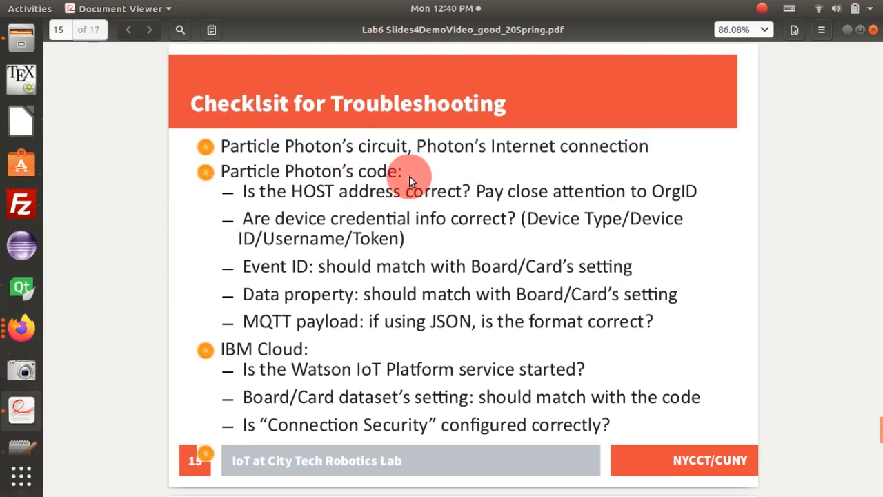
click(363, 150)
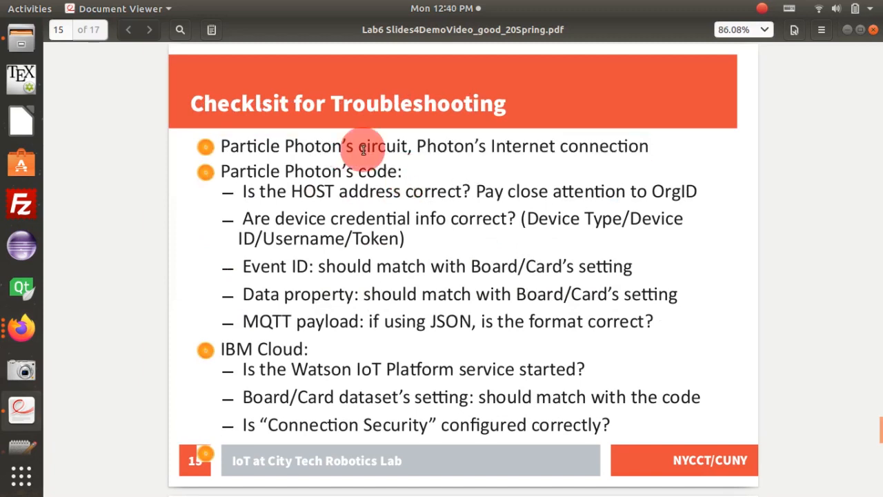
double_click(517, 148)
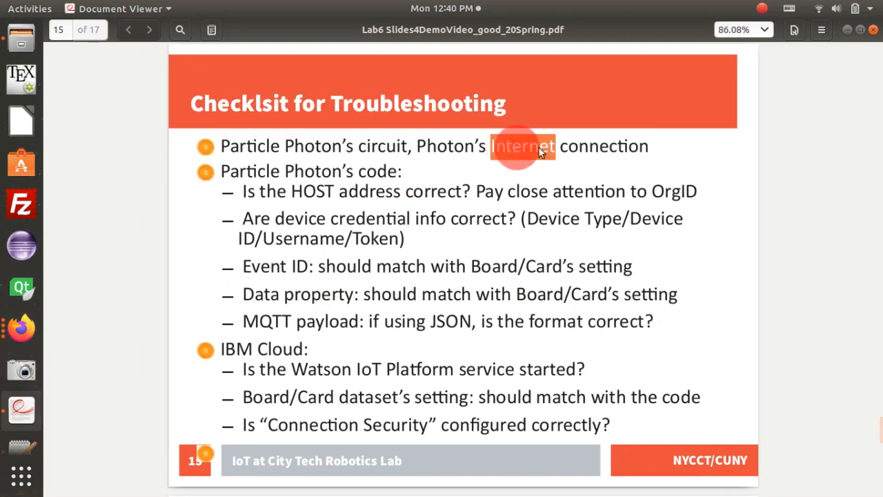
click(605, 153)
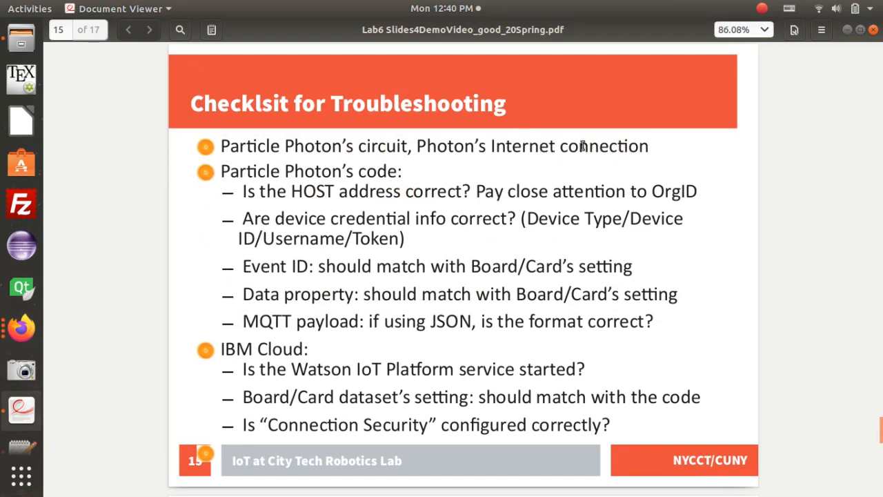
click(507, 142)
Read the checklist's Photon code item on verifying the HOST address and OrgID, highlighting that line
click(345, 171)
double_click(271, 171)
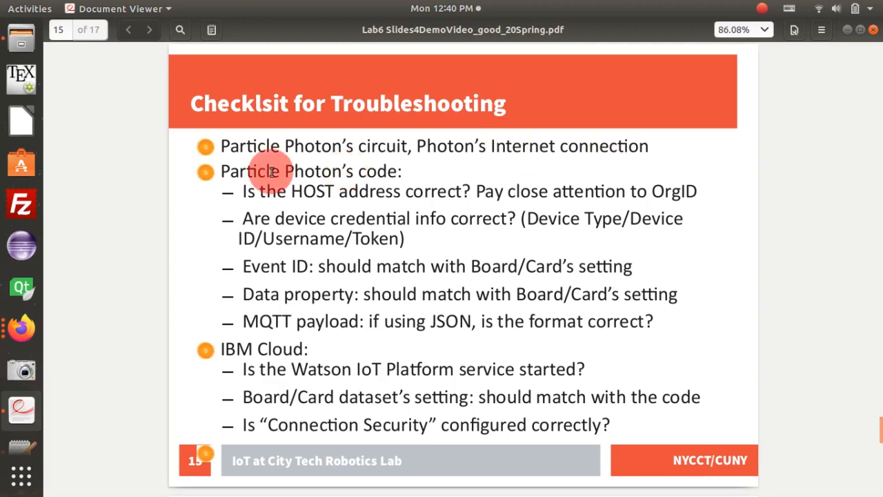
click(319, 185)
double_click(317, 193)
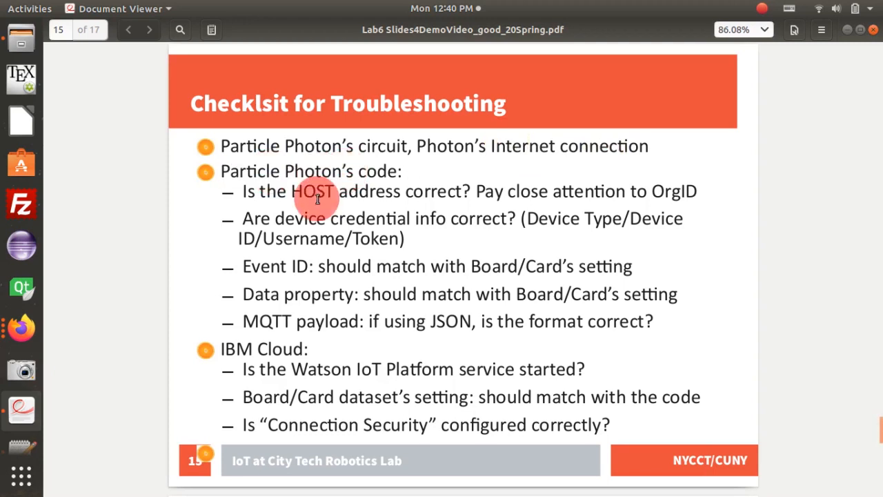
click(325, 194)
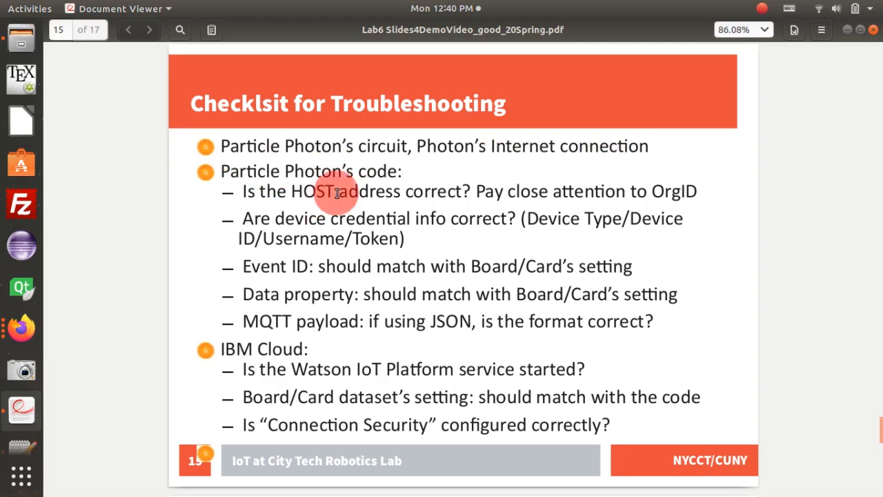
click(481, 194)
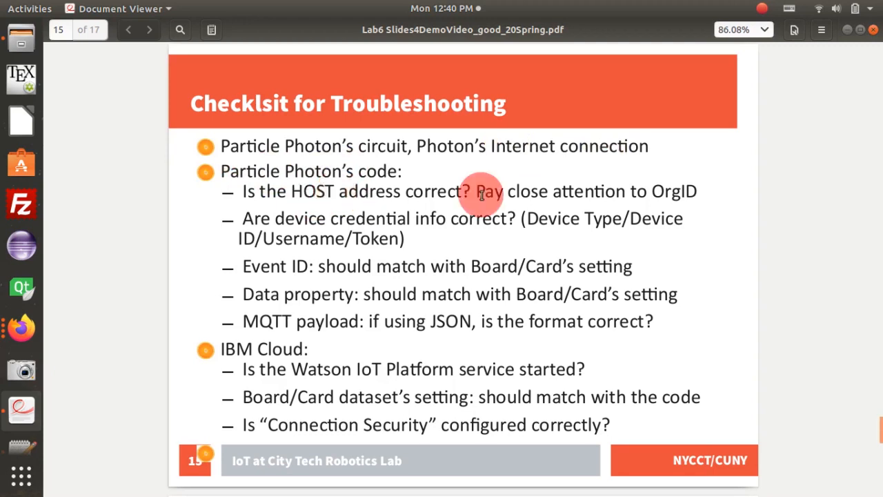
triple_click(543, 196)
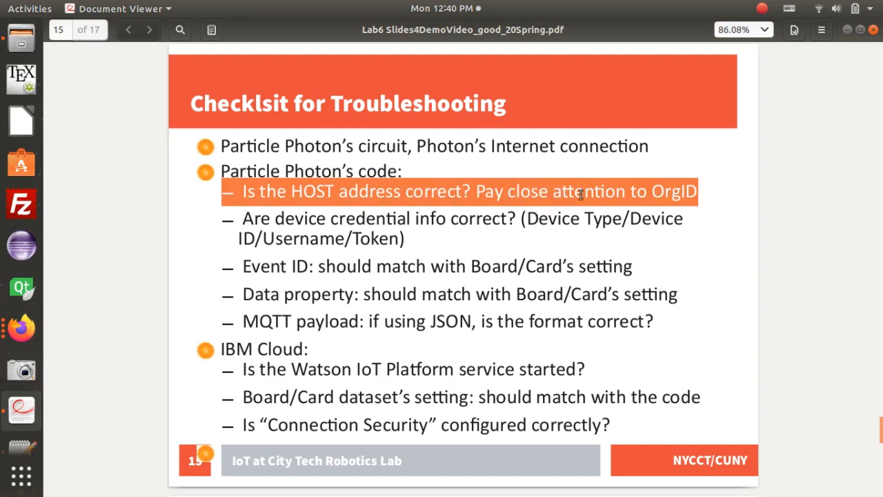
Switch to the Particle Web IDE in Firefox and check the OrgID in the MQTT_HOST address on line 18
click(630, 198)
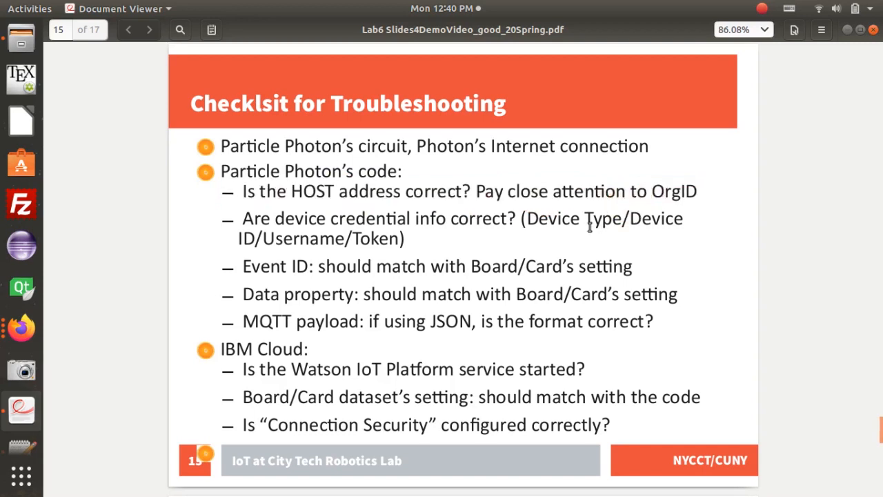
key(alt+Tab)
key(alt+Tab)
key(alt+Tab)
key(alt+Tab)
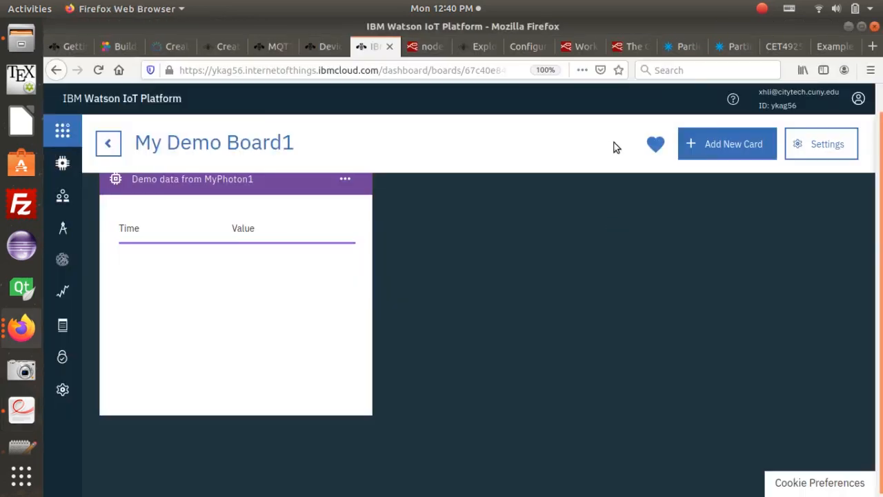
click(683, 45)
scroll(228, 272, up, 5)
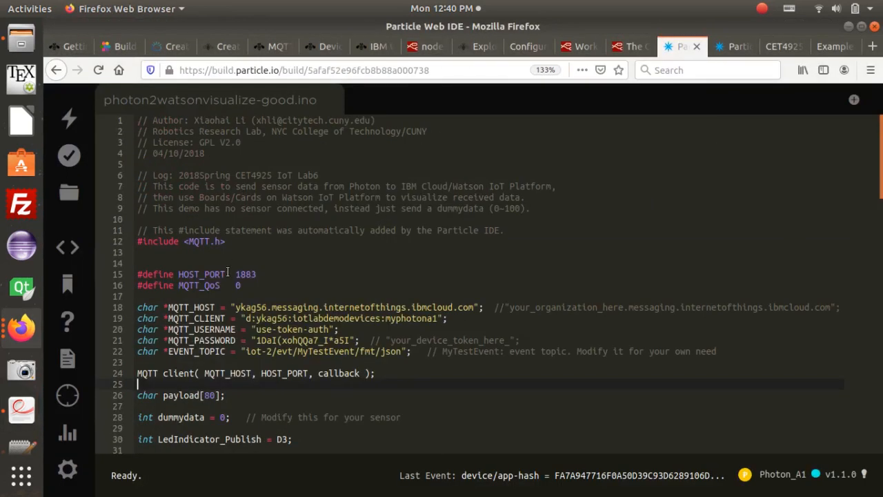
triple_click(259, 307)
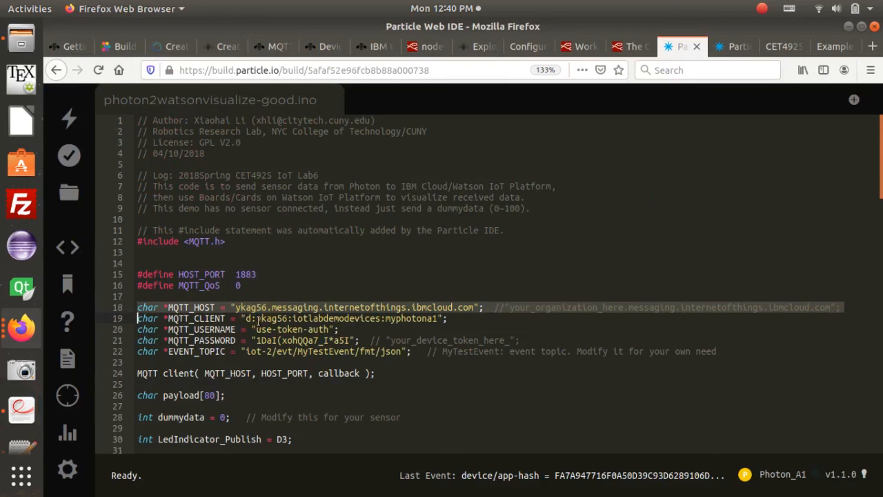
click(262, 306)
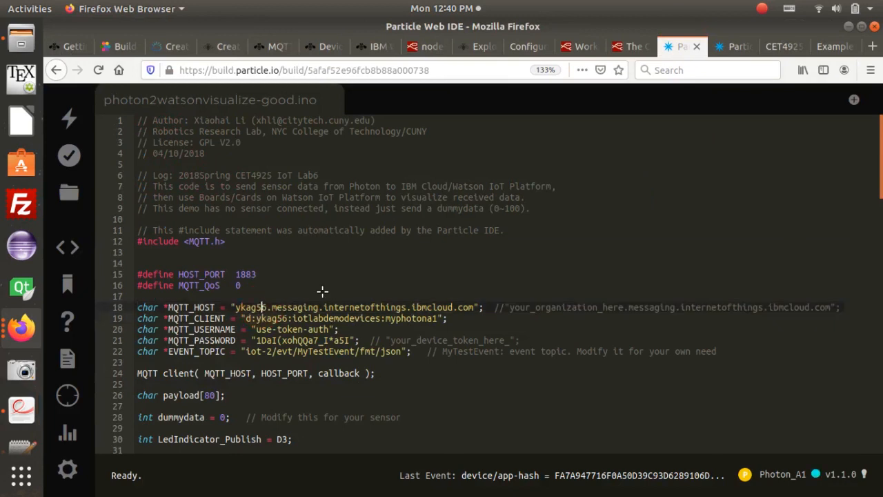
Return to the checklist in Document Viewer and read the device credential item covering Device Type, Device ID, Username and Token
key(alt+Tab)
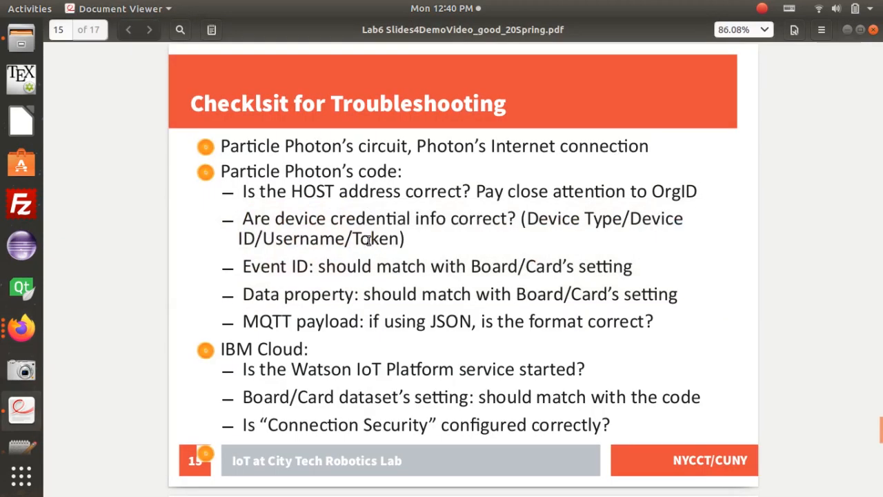
click(283, 218)
double_click(485, 221)
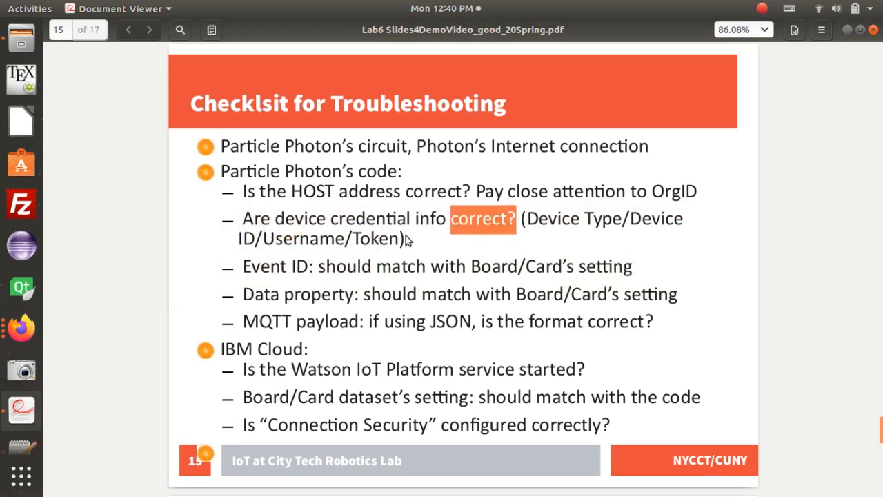
triple_click(572, 219)
click(636, 220)
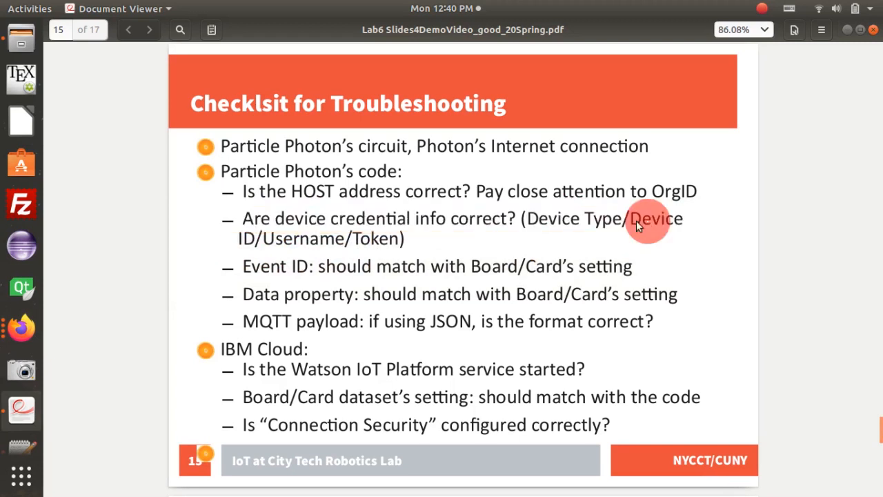
click(301, 233)
click(378, 237)
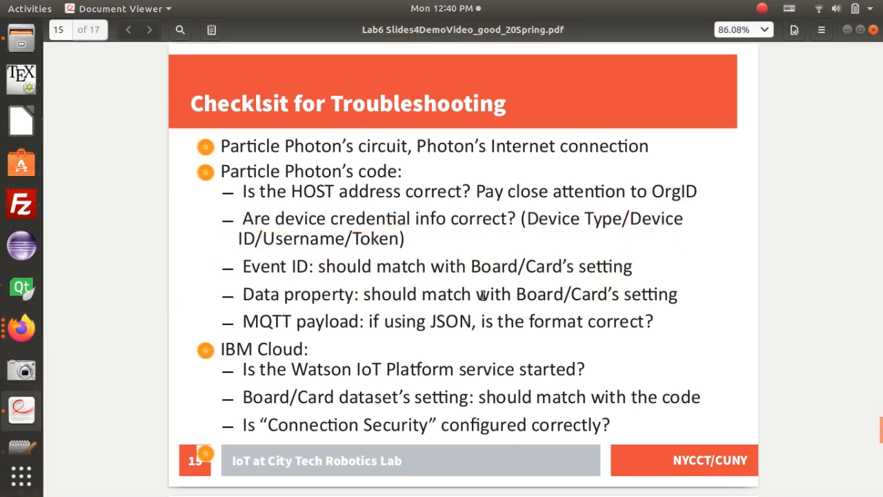
Switch to the Photon code in Firefox and check the OrgID and device type in the MQTT_CLIENT string
key(alt+Tab)
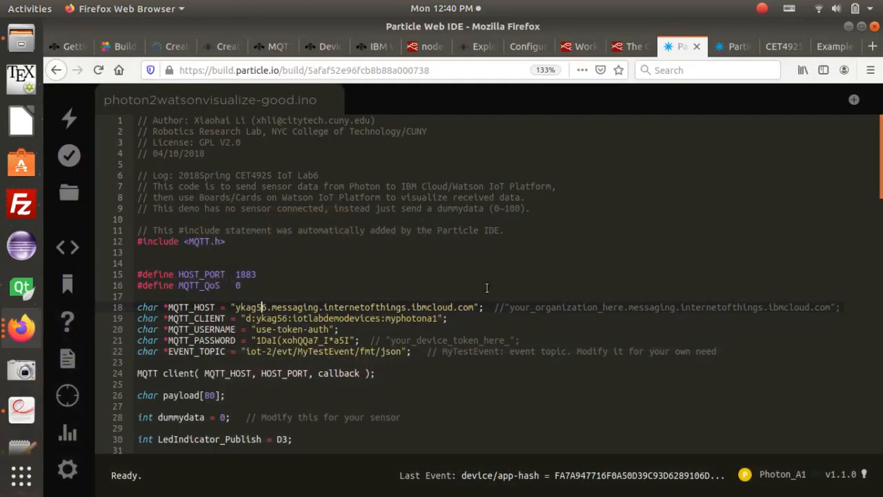
click(229, 319)
click(263, 317)
click(183, 318)
click(255, 318)
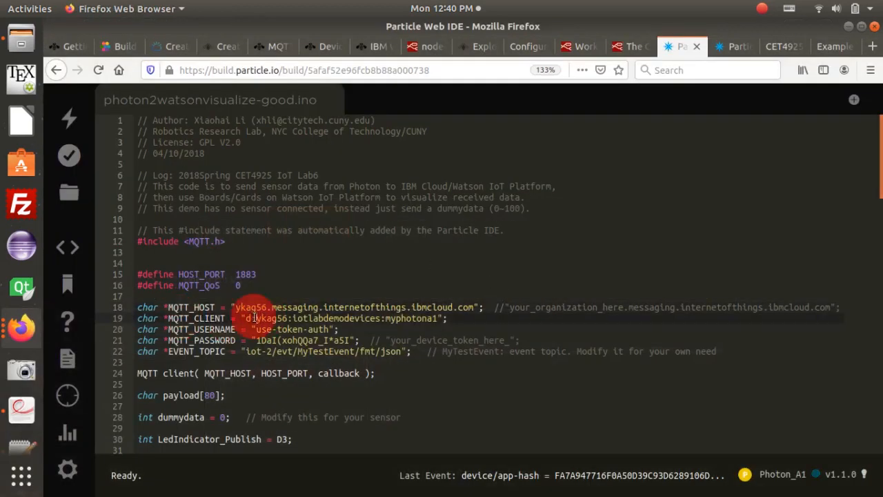
click(289, 316)
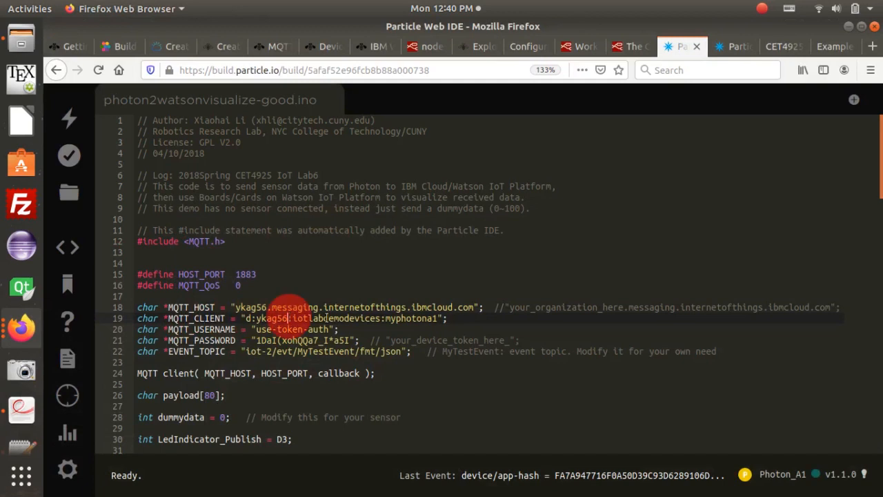
click(341, 318)
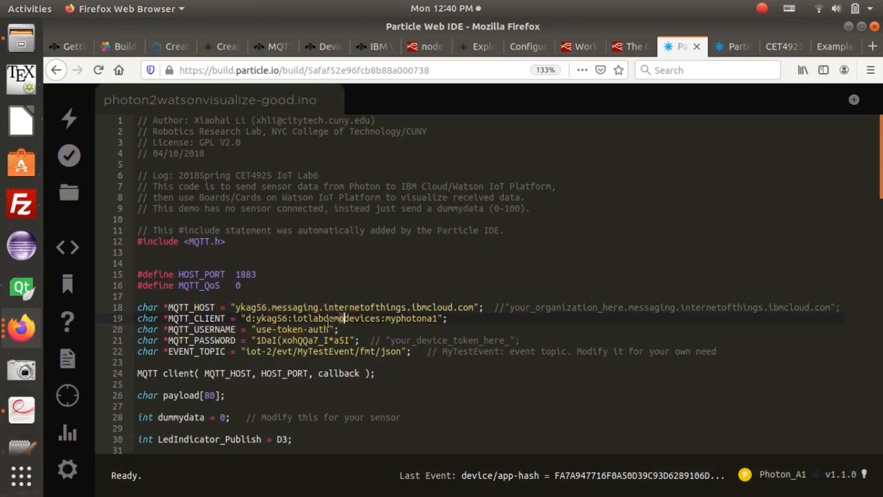
Correct the device ID at the end of the MQTT_CLIENT string to myphoton1
click(400, 319)
click(433, 318)
key(BackSpace)
click(407, 318)
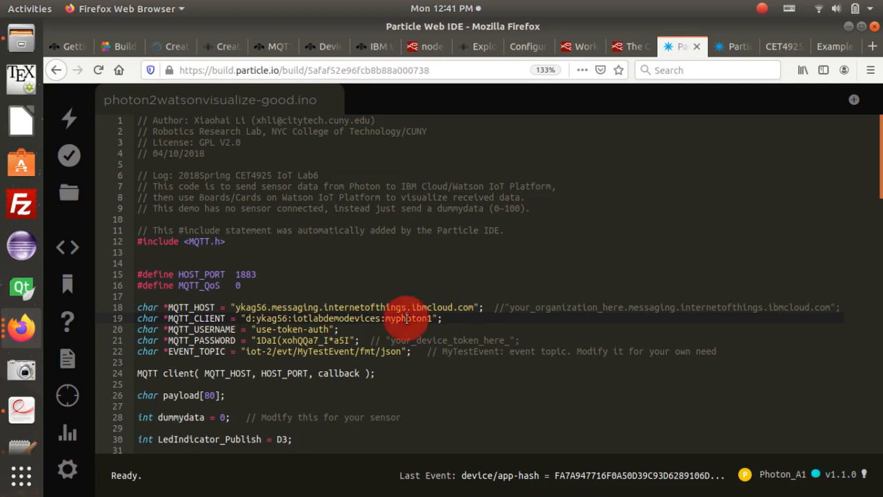
click(439, 318)
click(433, 318)
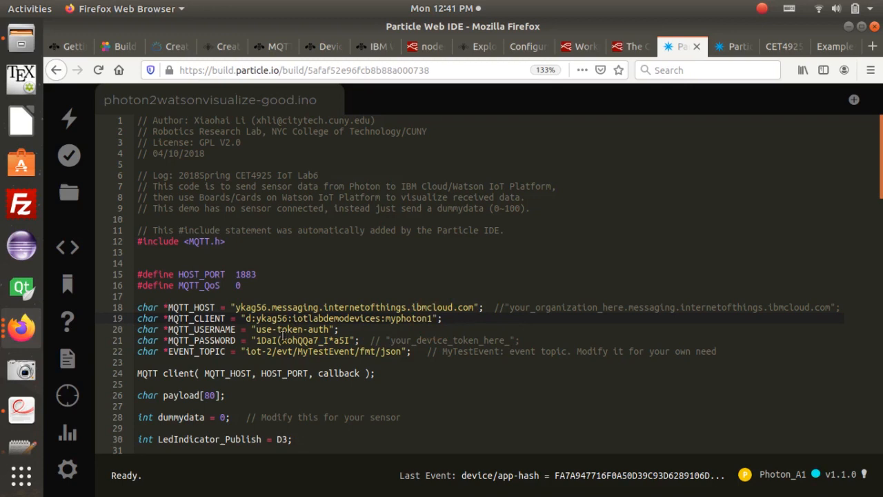
Review the MQTT_USERNAME, MQTT_PASSWORD and EVENT_TOPIC definitions in the Photon code
click(224, 340)
click(322, 339)
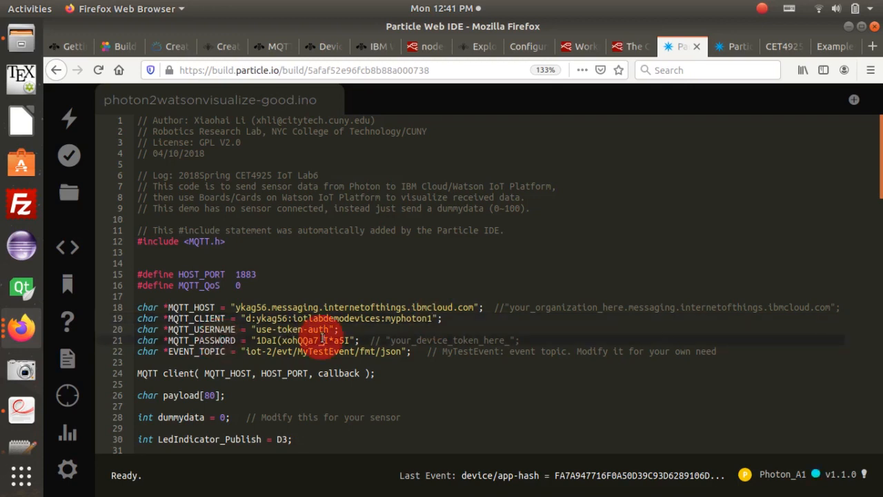
triple_click(322, 339)
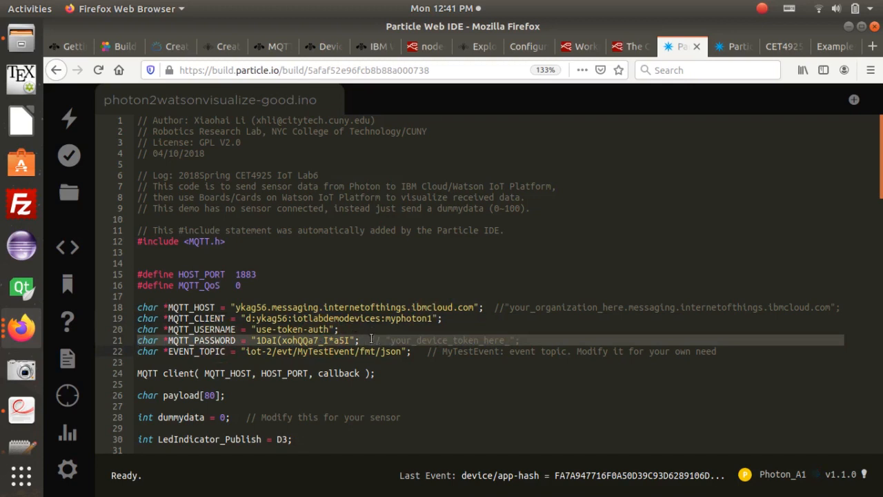
click(329, 330)
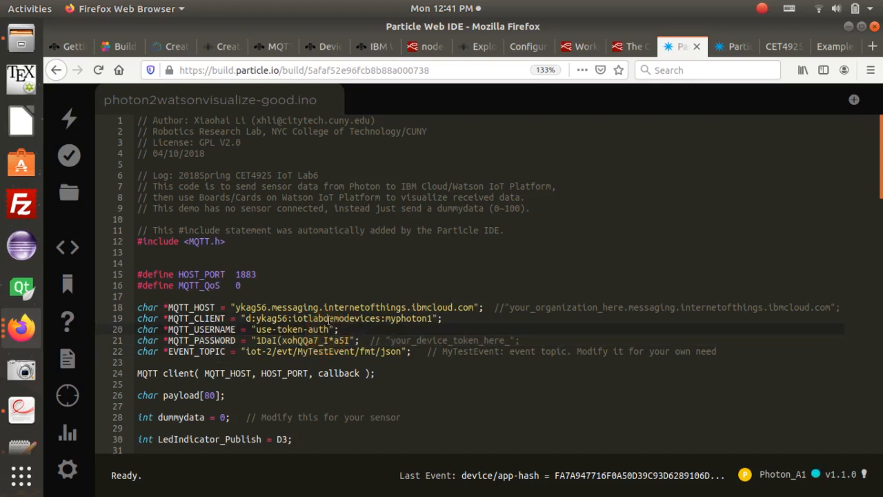
click(229, 351)
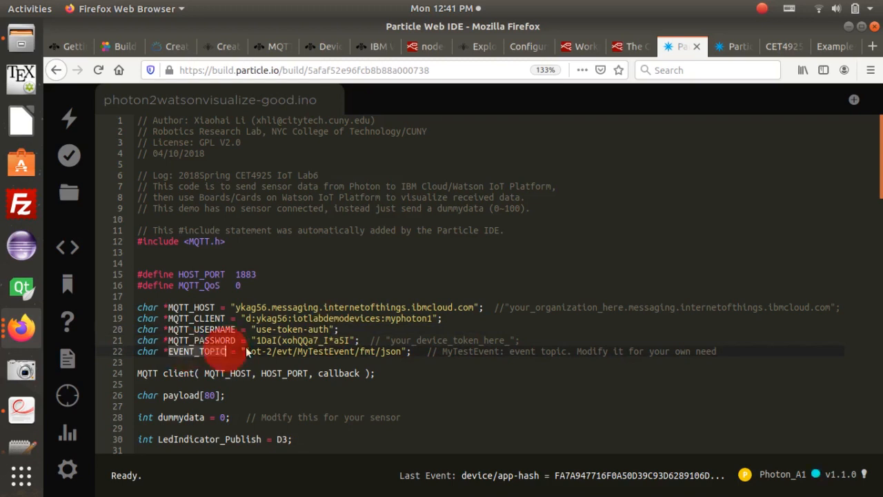
click(358, 351)
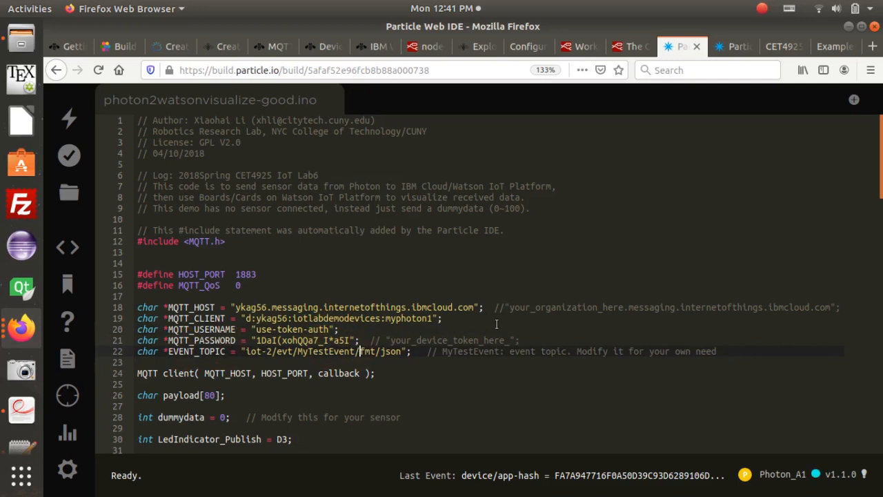
Flash the corrected photon2watsonvisualize-good.ino code to the Photon
scroll(507, 310, down, 3)
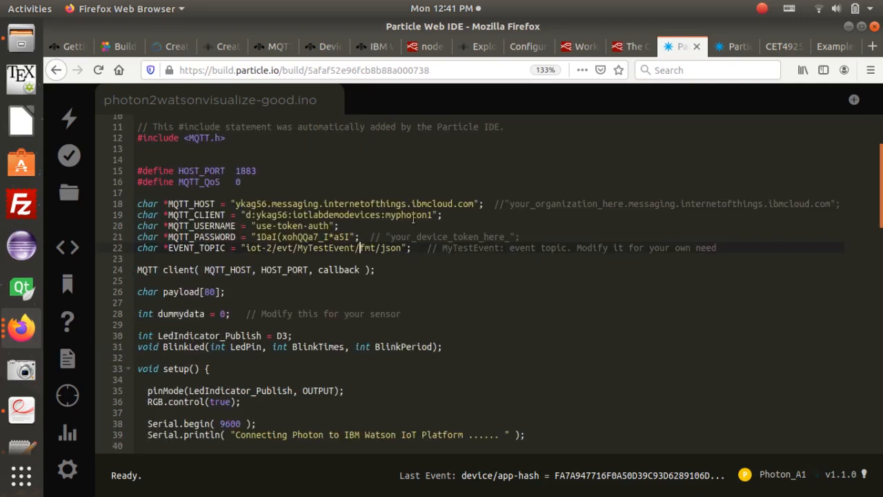
scroll(354, 227, up, 3)
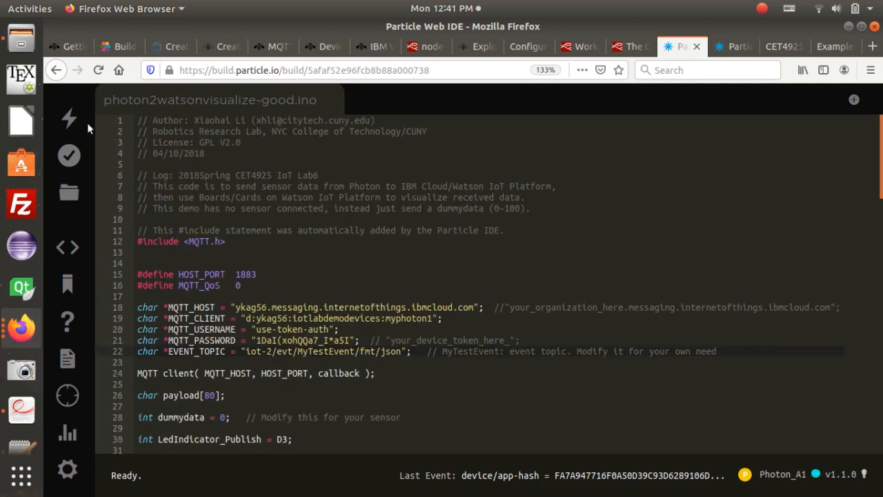
click(69, 118)
click(412, 319)
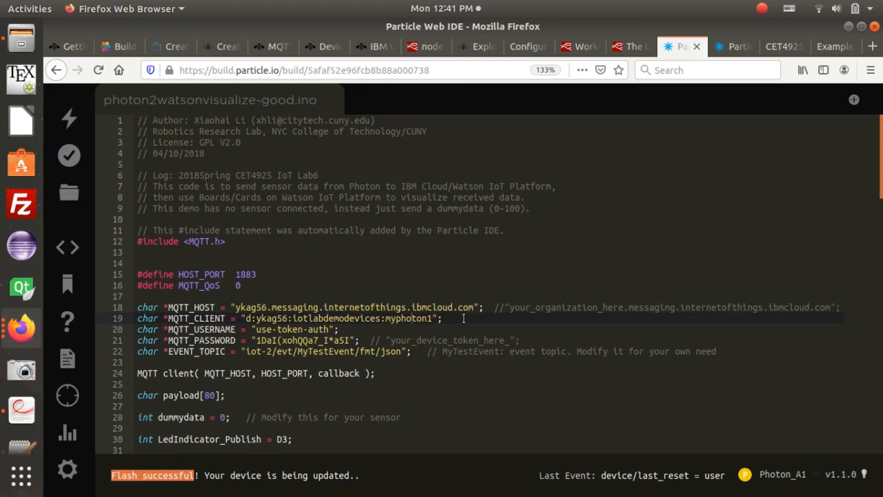
Open My Demo Board1 in Watson IoT Platform and watch the Demo data from MyPhoton1 card for incoming values
key(alt+Tab)
key(alt+Tab)
key(alt+Tab)
key(alt+Tab)
key(alt+Tab)
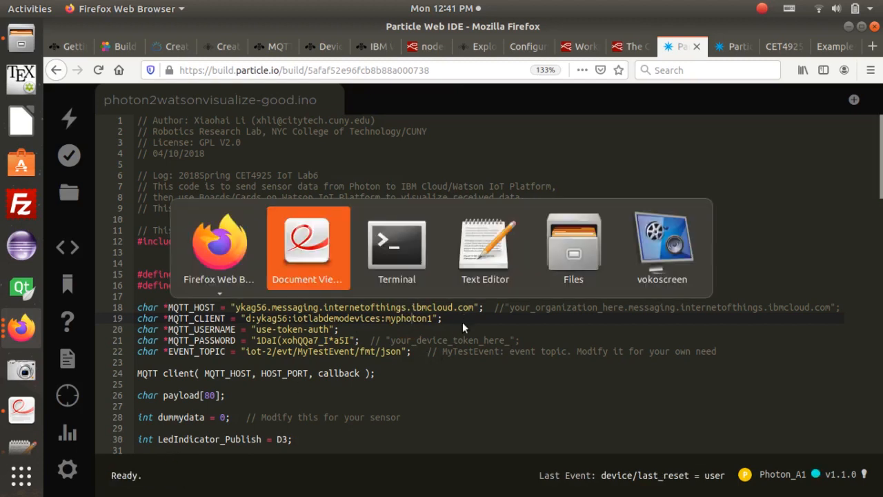
key(alt+Tab)
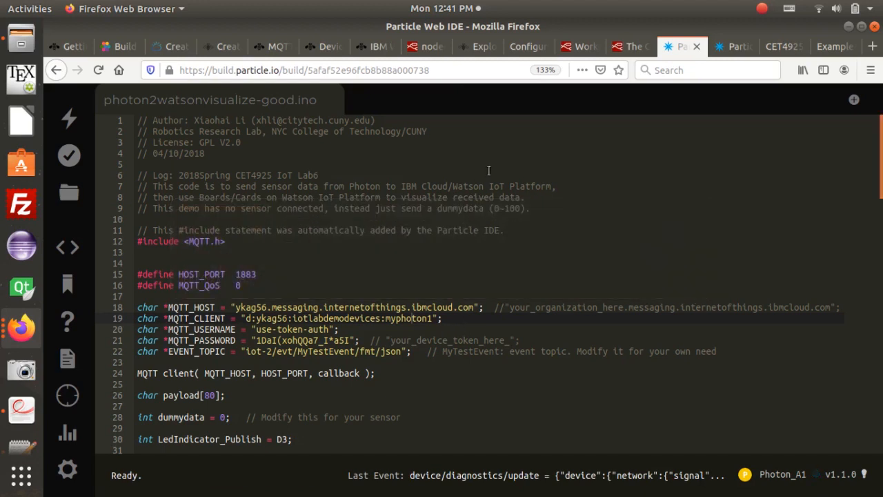
click(368, 50)
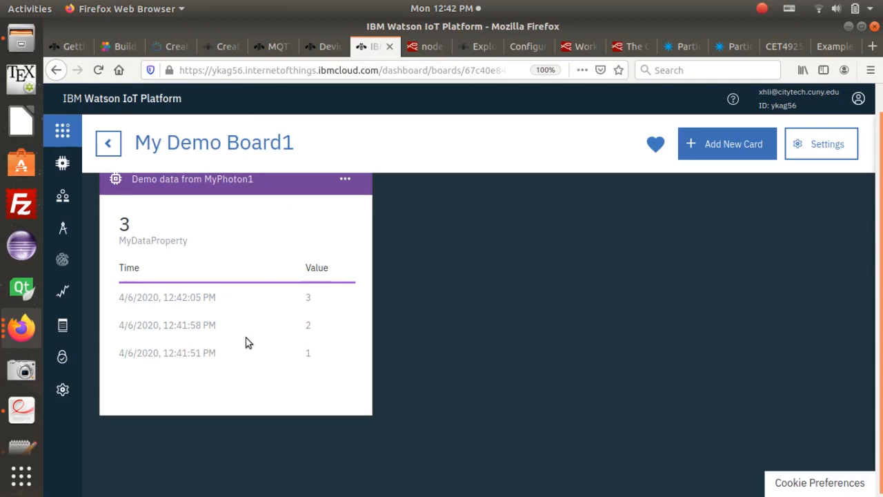
Switch to Terminal and reconnect to the Photon's serial port by rerunning screen /dev/ttyACM0 115200
key(alt+Tab)
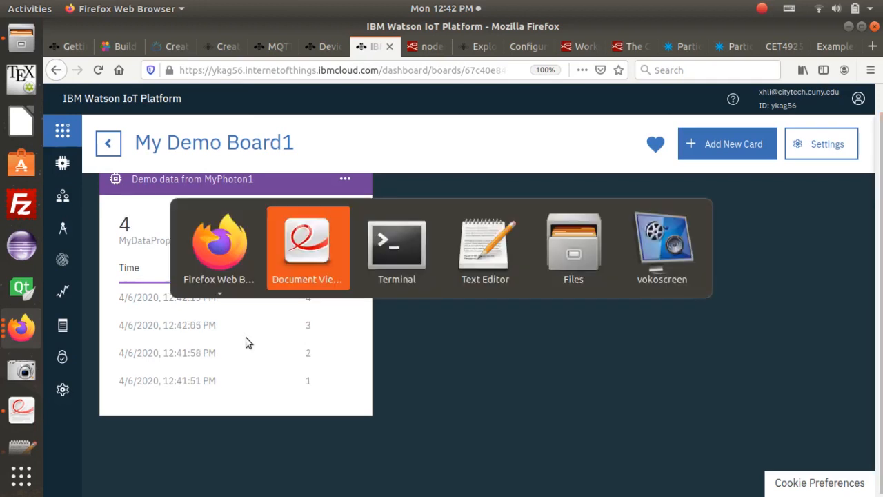
key(alt+Tab)
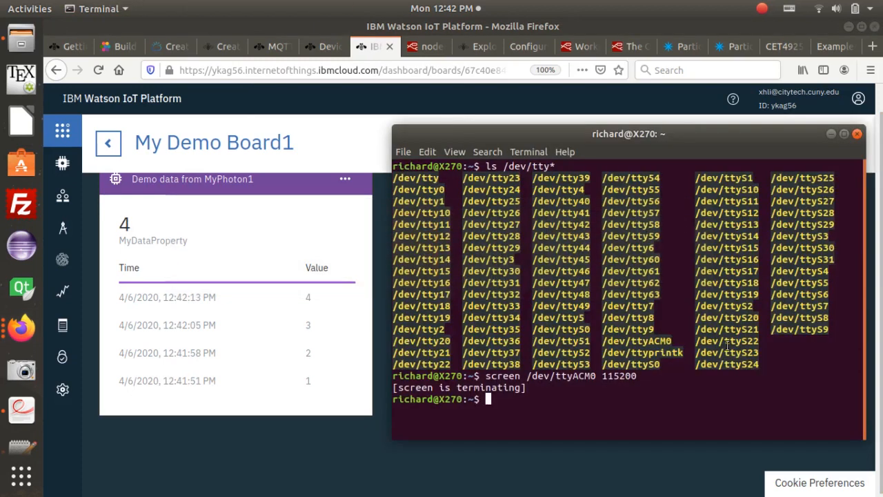
key(Up)
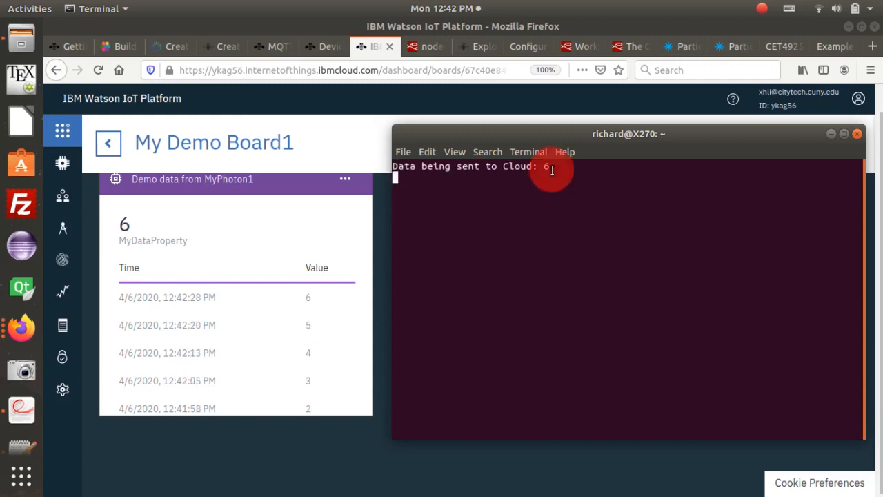
Compare the values sent over the Photon's serial output with those shown on the board's data card
drag(544, 168, 545, 169)
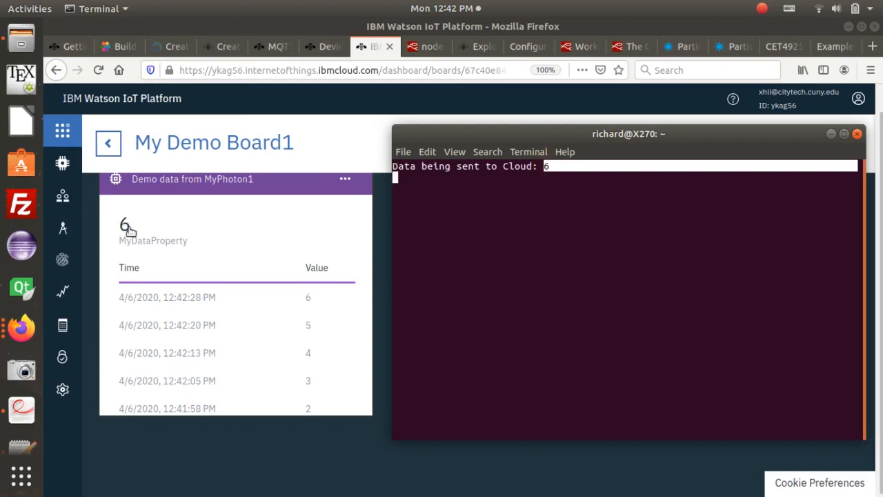
click(542, 213)
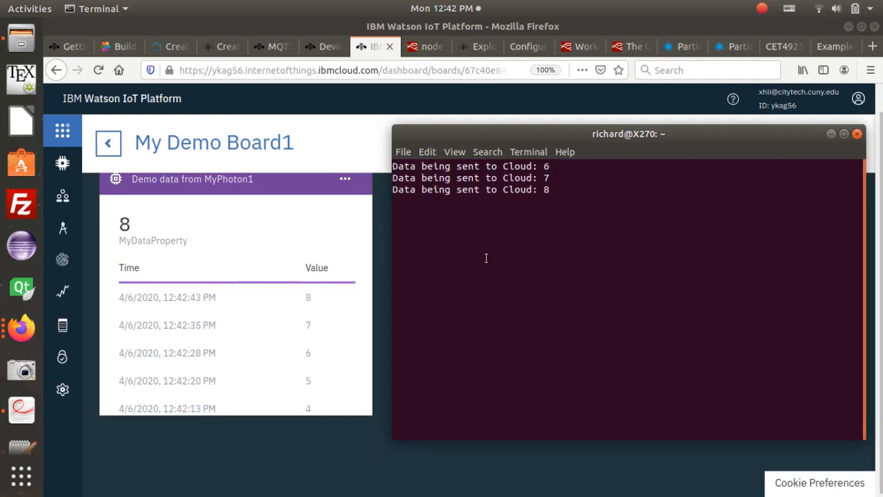
click(554, 190)
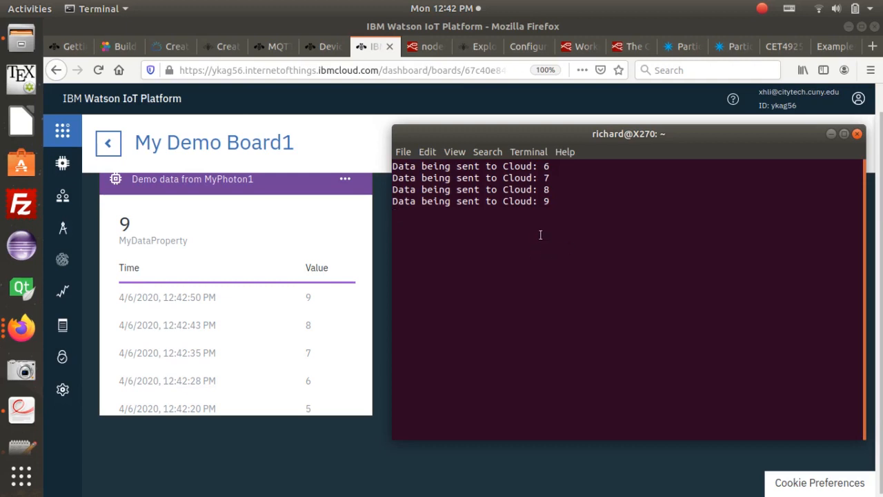
Return to the troubleshooting checklist in Document Viewer and read the item on matching the Event ID with the Board/Card's setting
key(alt+Tab)
key(alt+Tab)
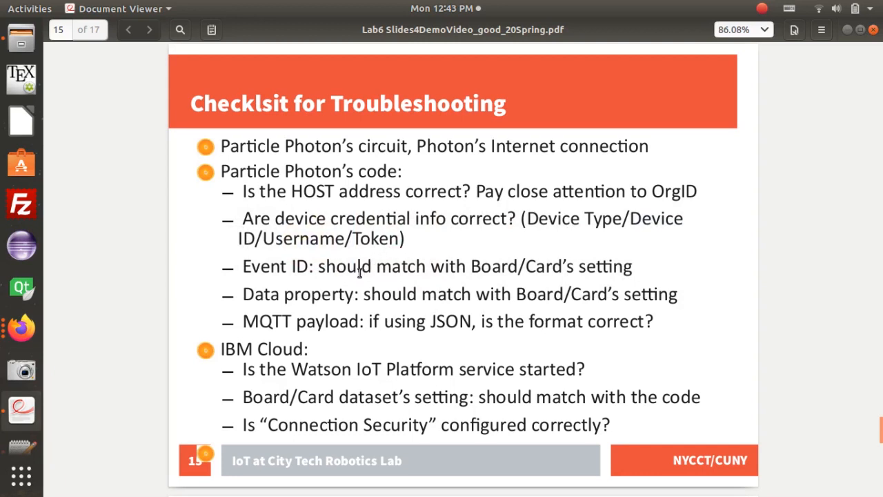
triple_click(283, 267)
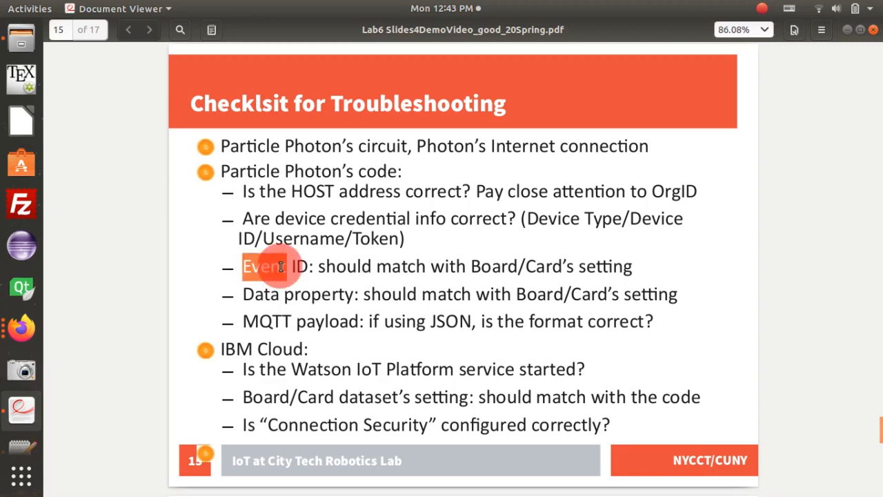
click(316, 270)
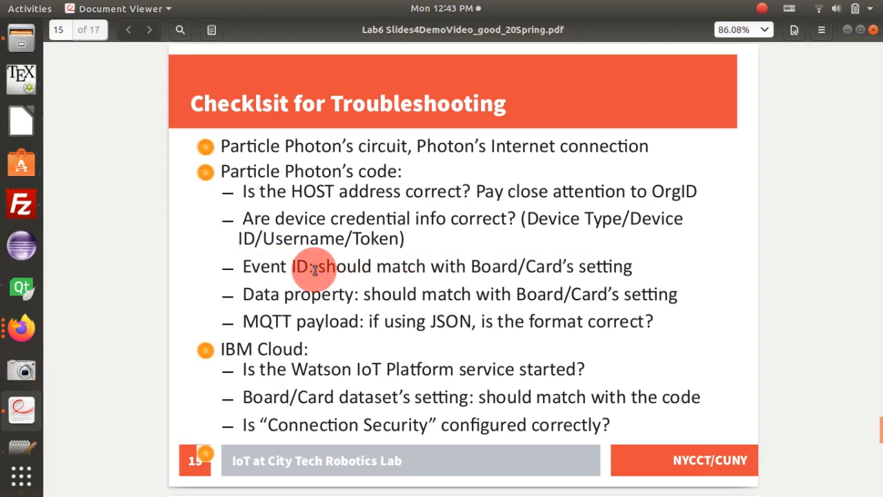
Read the checklist items on matching the Event ID and data property with the Board/Card's setting
click(356, 266)
click(532, 272)
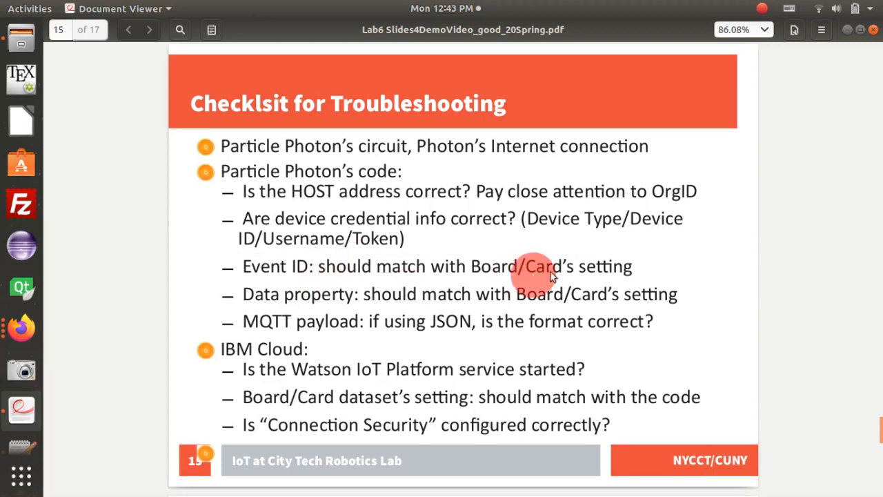
click(576, 268)
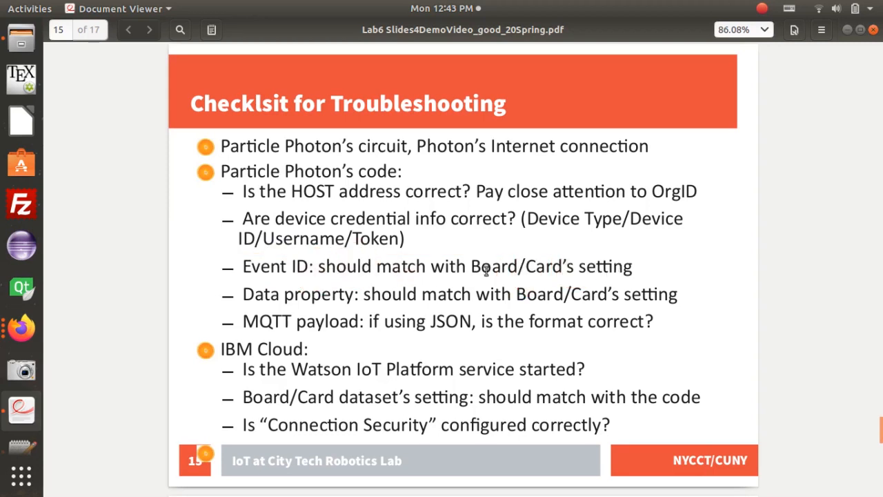
triple_click(282, 294)
click(284, 270)
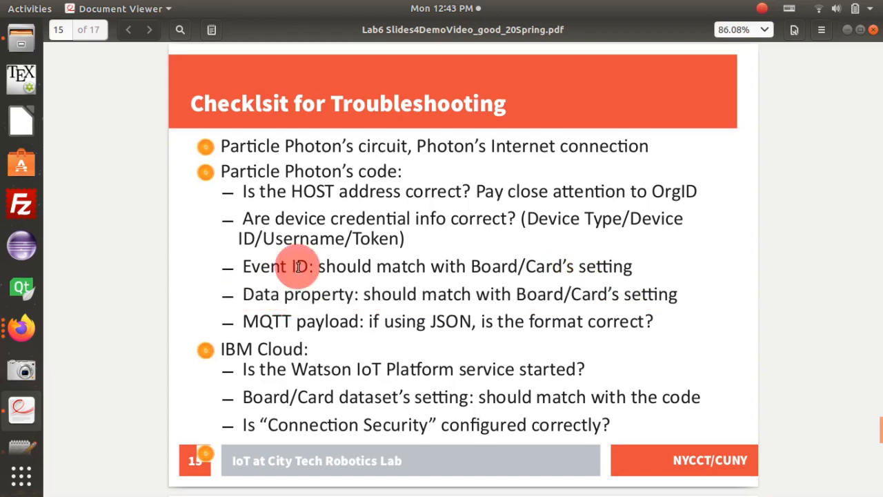
click(287, 276)
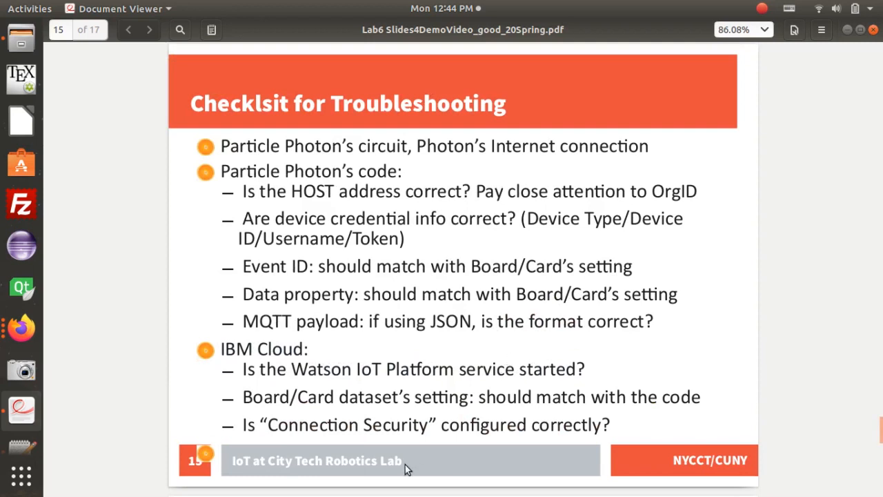
Read the IBM Cloud checklist item asking whether "Connection Security" is configured correctly
click(362, 421)
click(366, 422)
click(411, 431)
double_click(411, 430)
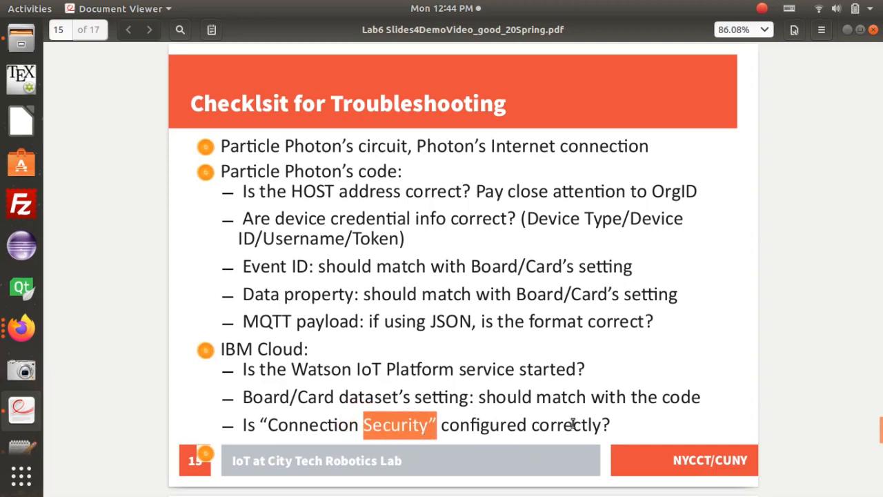
Switch to the Firefox window showing My Demo Board1 and compare the card's values with the Photon's serial output in Terminal
key(alt+Tab)
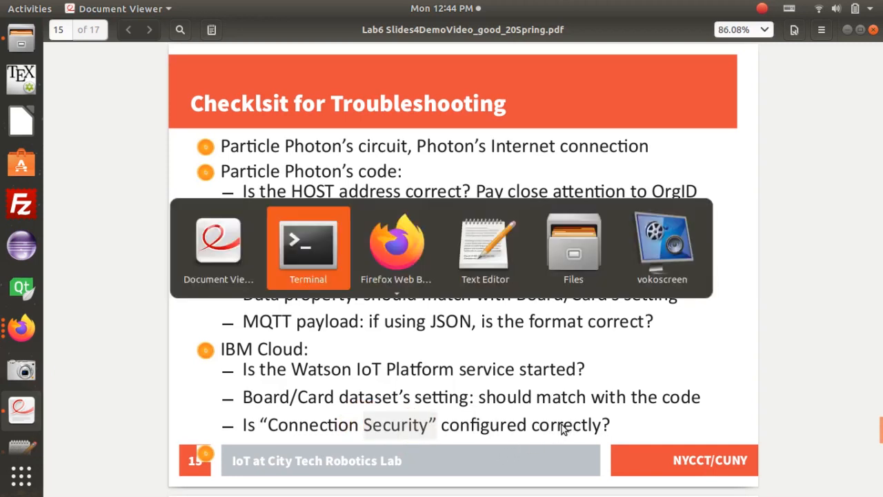
key(alt+Tab)
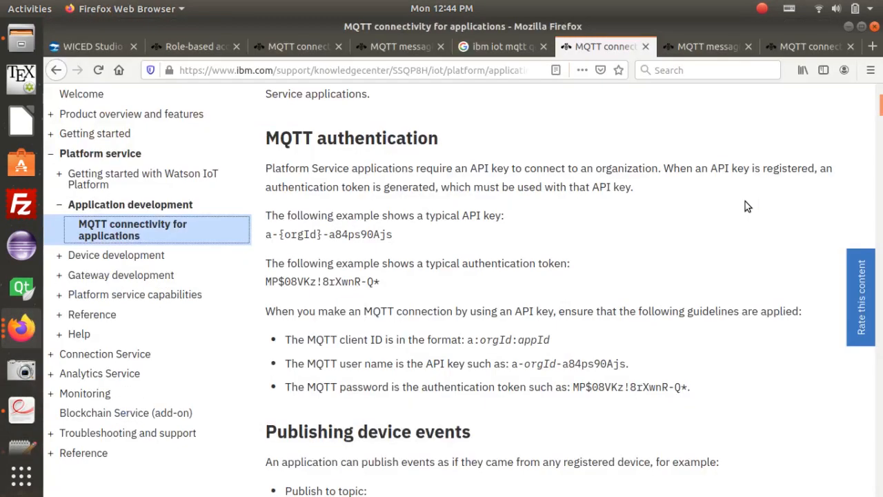
key(alt+Tab)
key(alt+Tab)
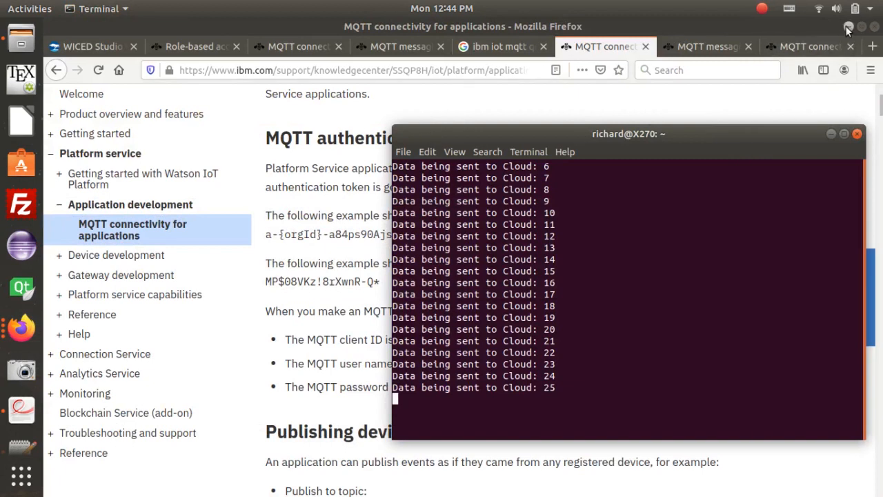
click(19, 336)
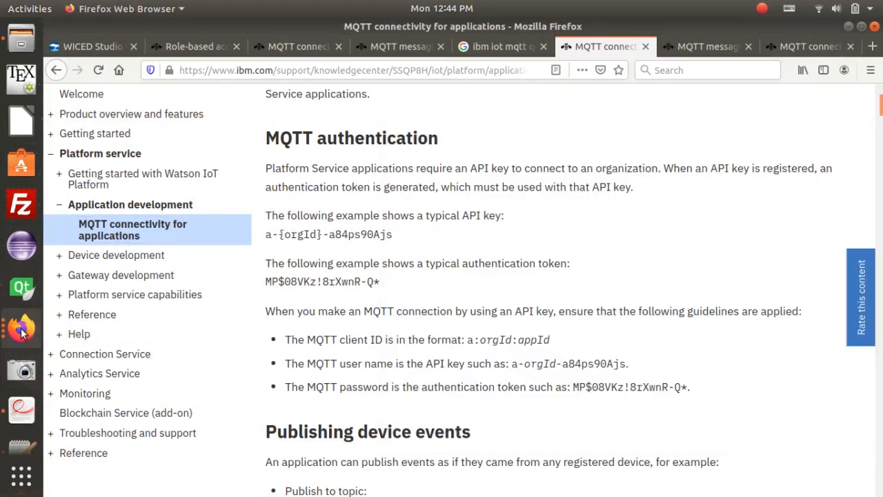
click(22, 331)
click(123, 201)
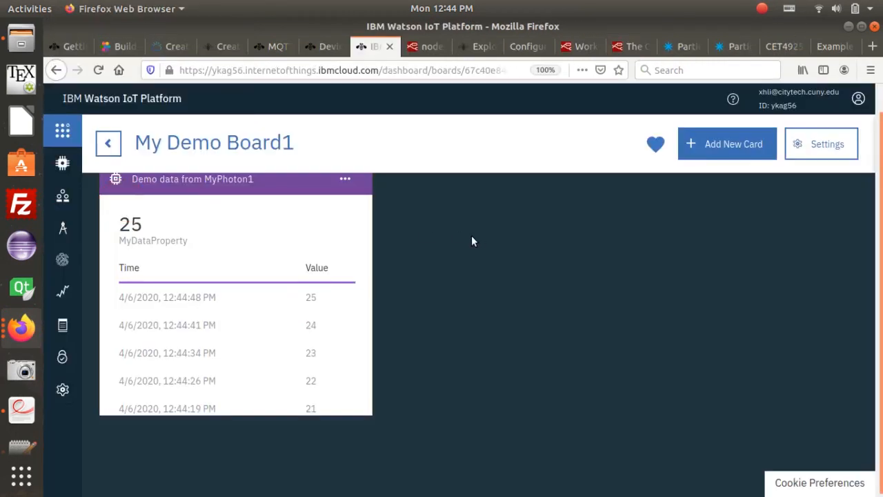
key(alt+Tab)
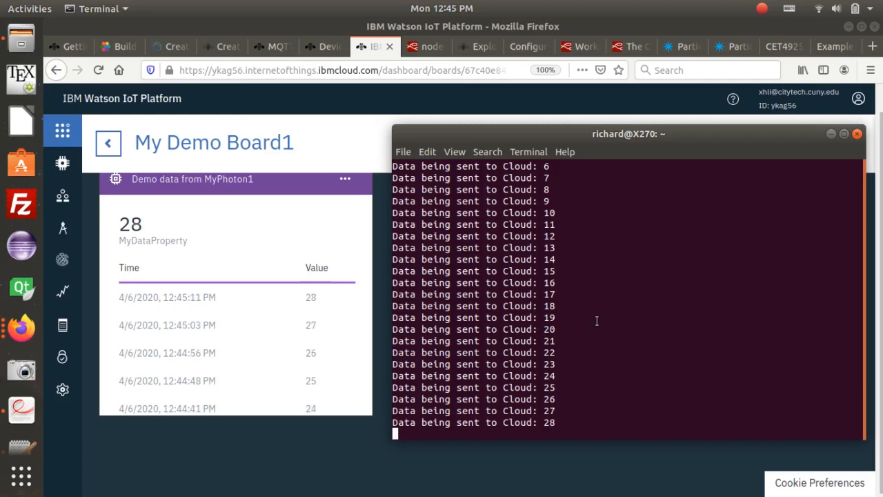
click(286, 188)
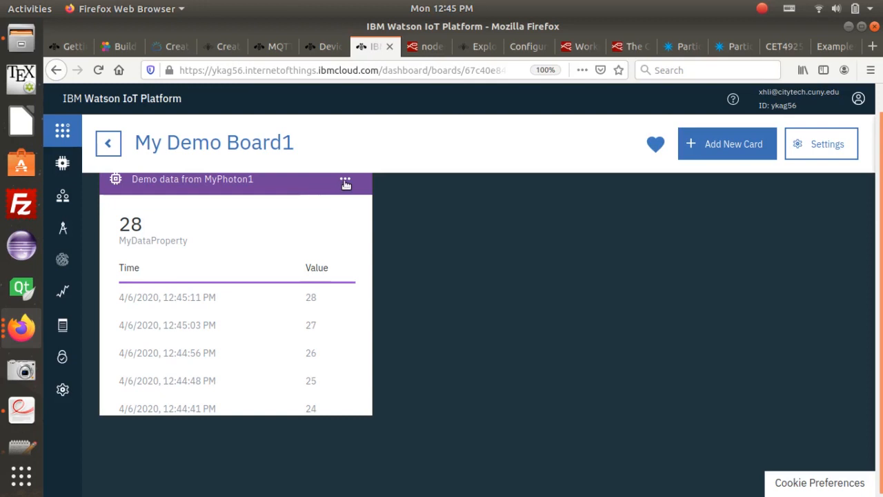
click(345, 182)
click(297, 181)
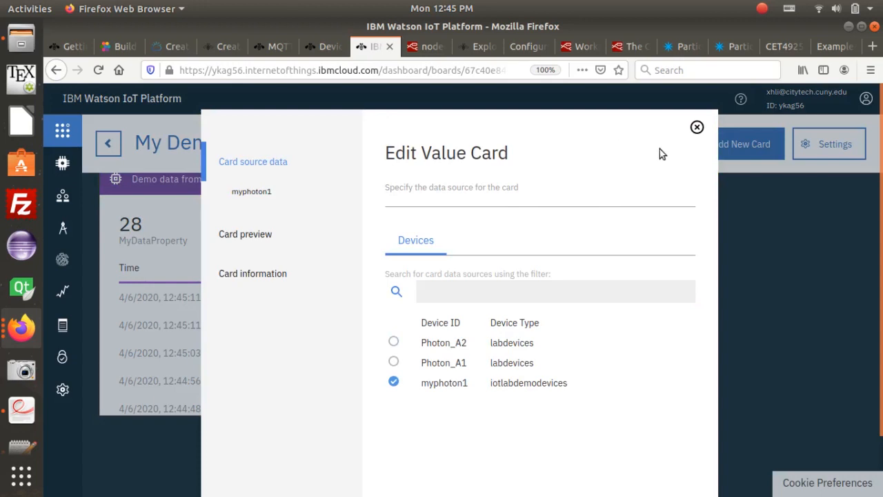
click(697, 127)
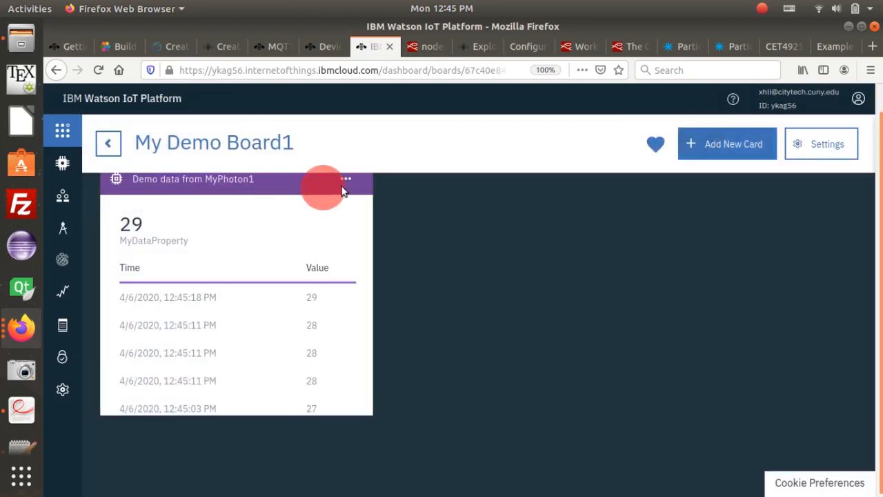
Open the Demo data from MyPhoton1 card for editing, keep myphoton1 as the source device and proceed to its data set
click(343, 179)
click(295, 179)
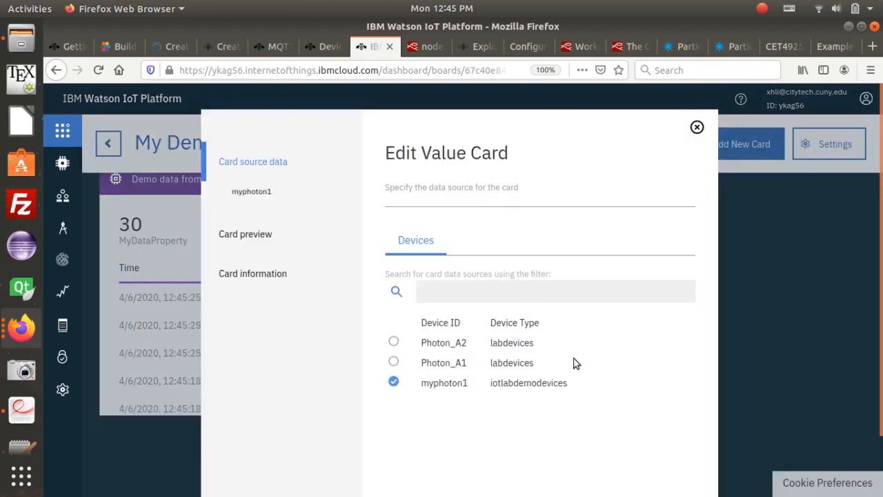
scroll(621, 386, down, 2)
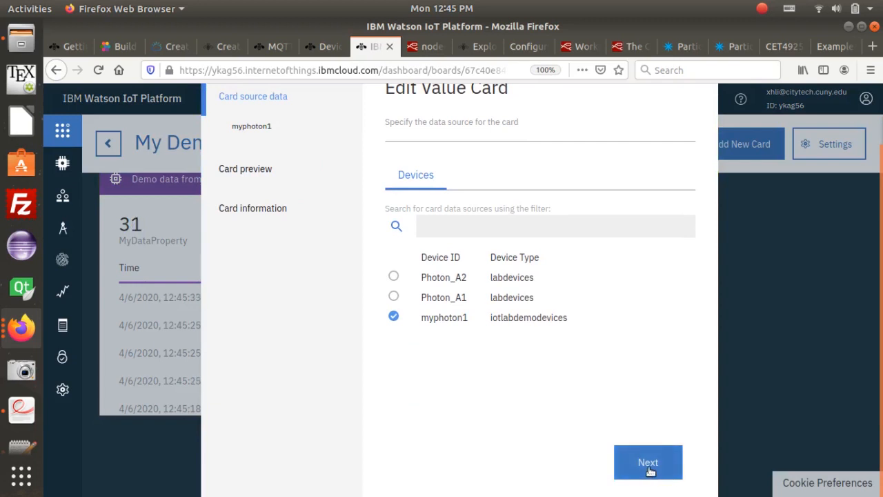
scroll(452, 207, up, 1)
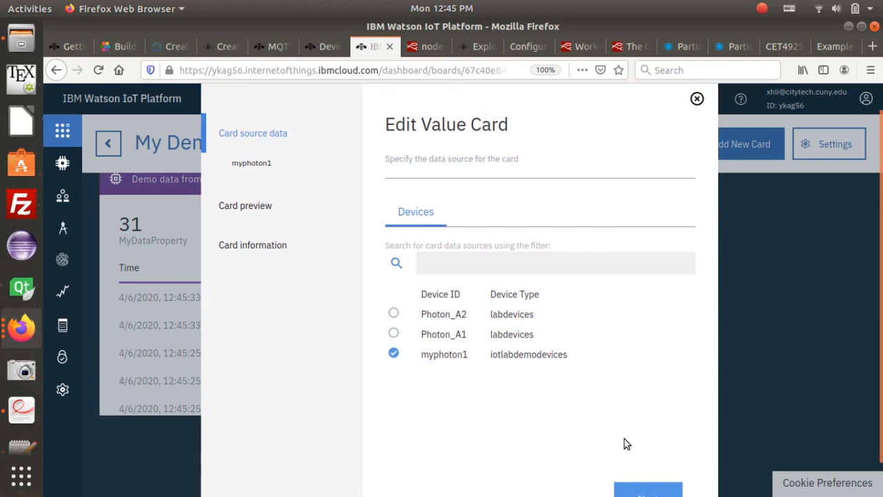
scroll(654, 417, down, 1)
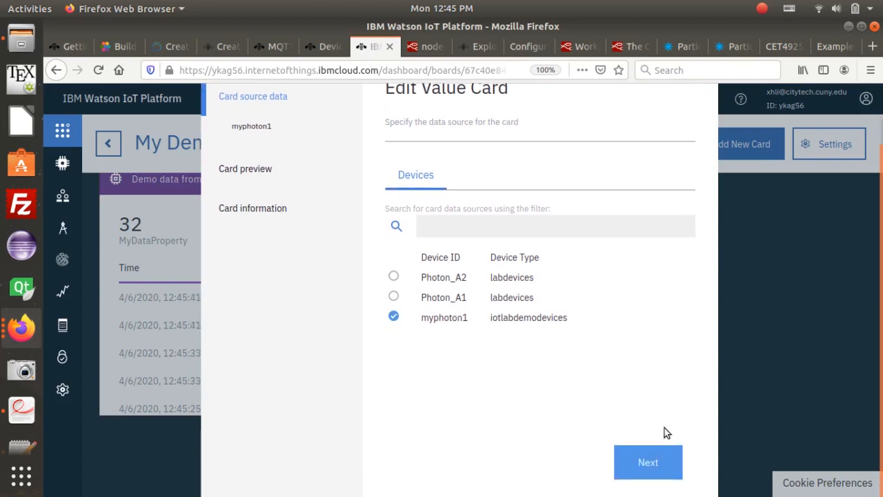
click(656, 467)
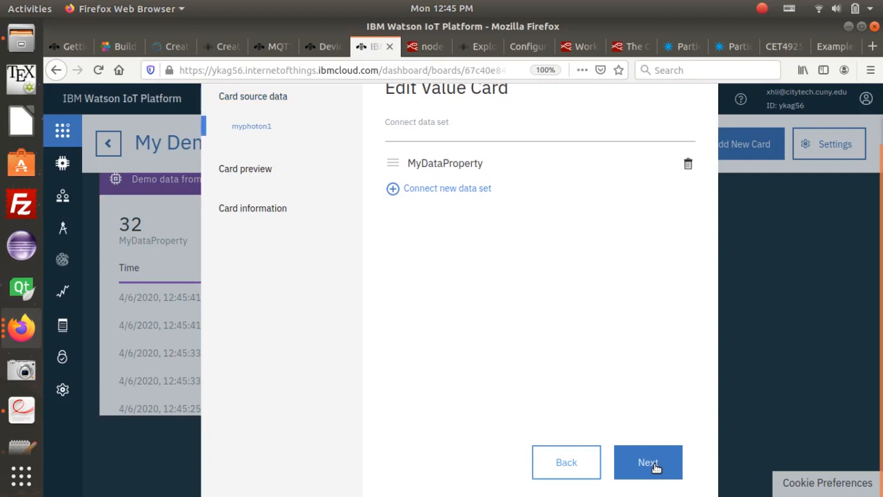
Expand the card's MyDataProperty data set and examine its Event and Property settings
scroll(431, 199, up, 1)
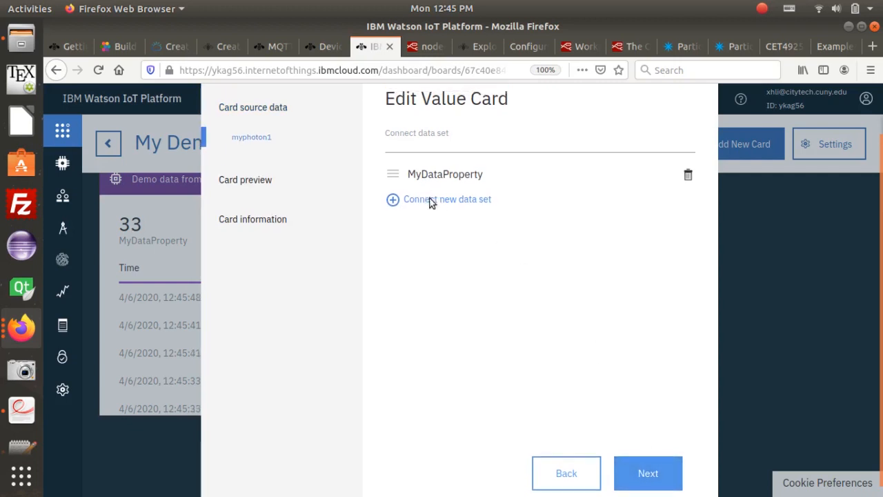
scroll(429, 198, up, 2)
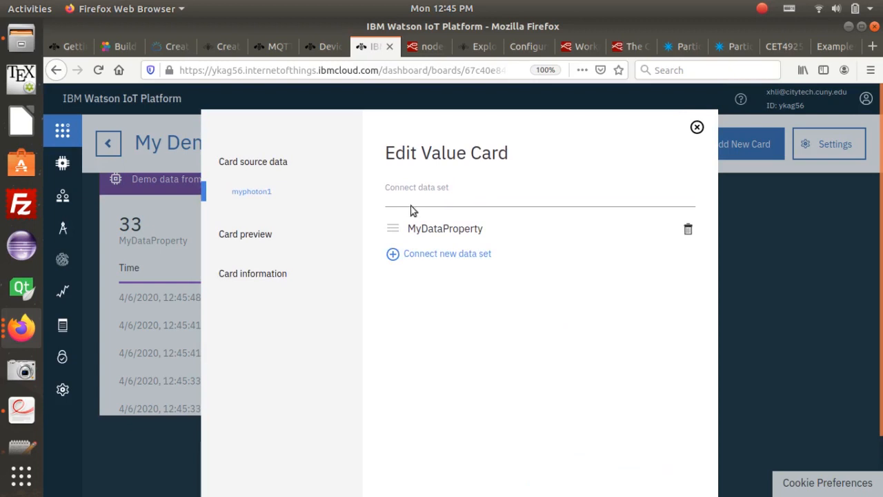
click(389, 229)
click(391, 230)
click(444, 234)
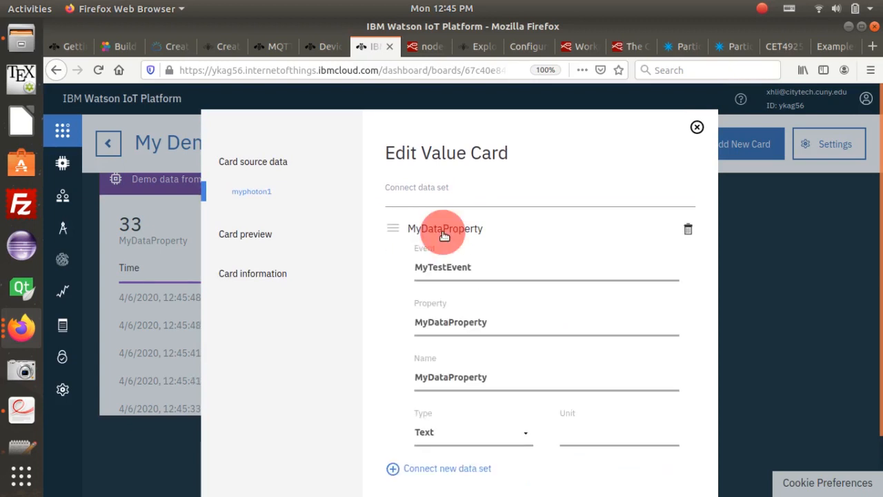
double_click(462, 267)
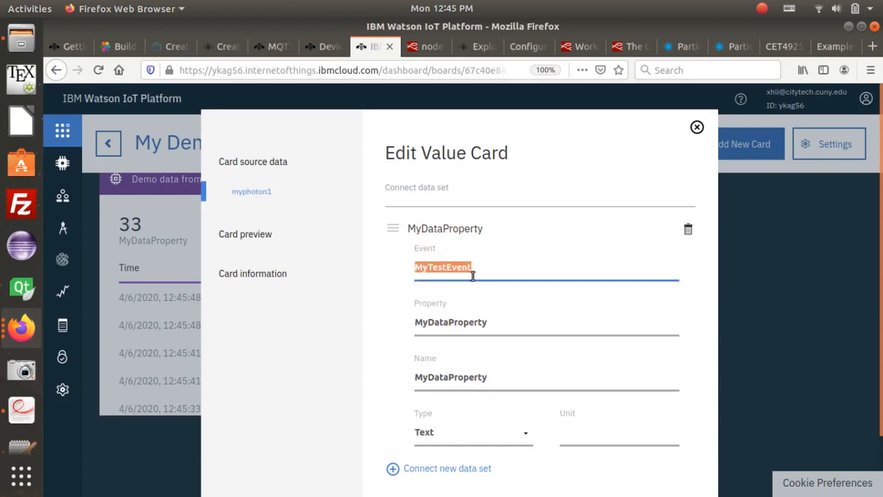
click(478, 322)
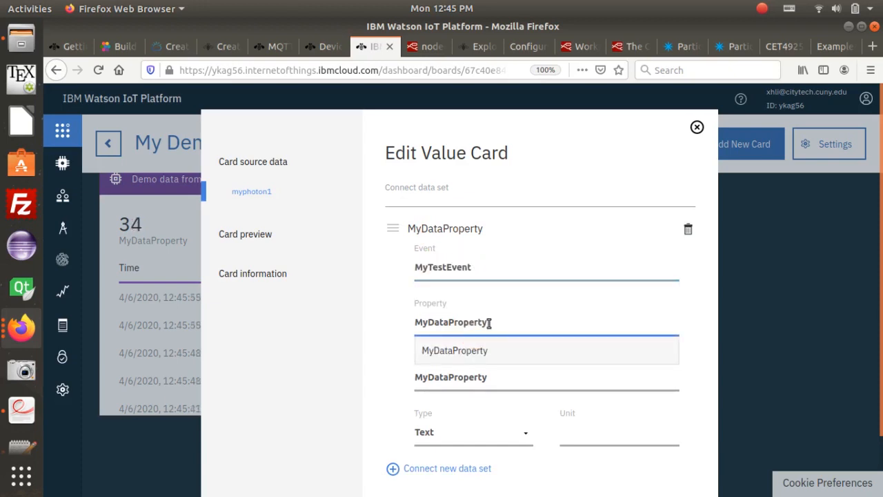
click(469, 323)
scroll(674, 338, down, 2)
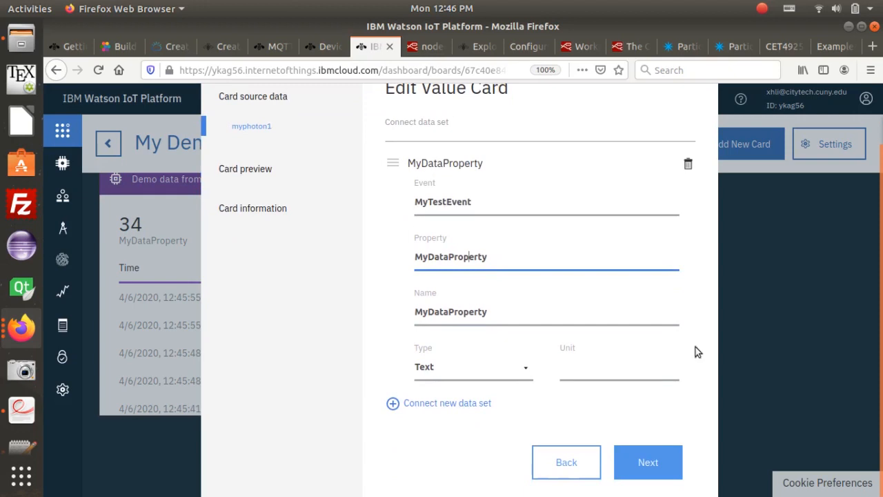
Proceed to the card preview, try the Donut chart type and change the card's visualization to Gauge
click(652, 464)
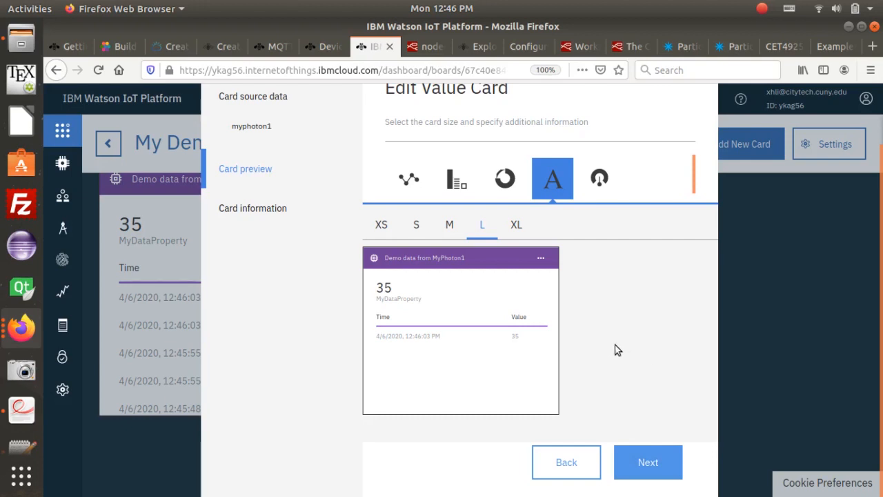
scroll(614, 350, up, 1)
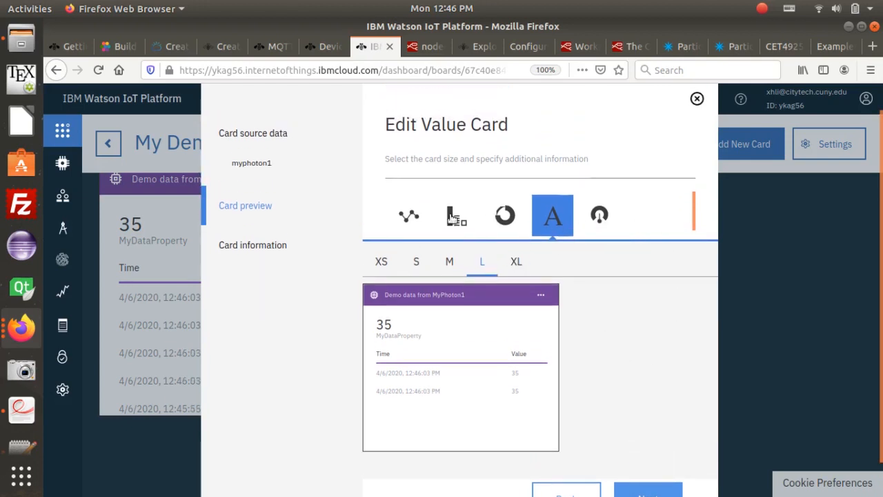
click(502, 218)
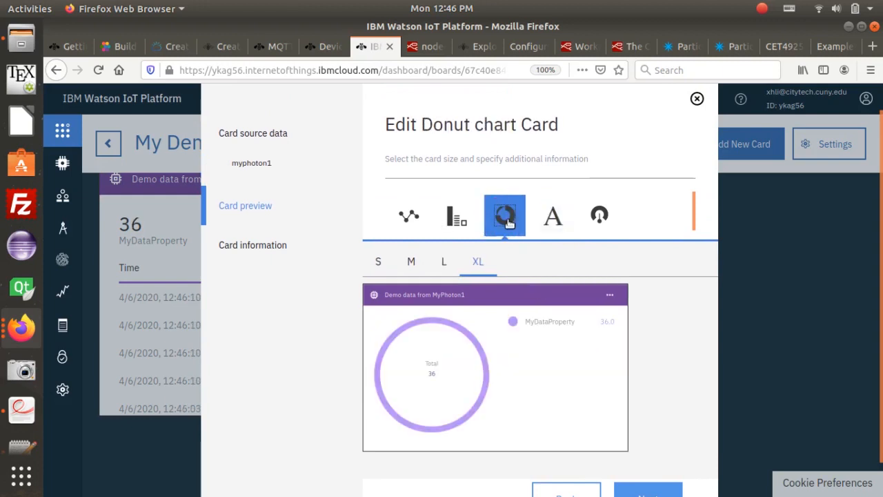
click(600, 218)
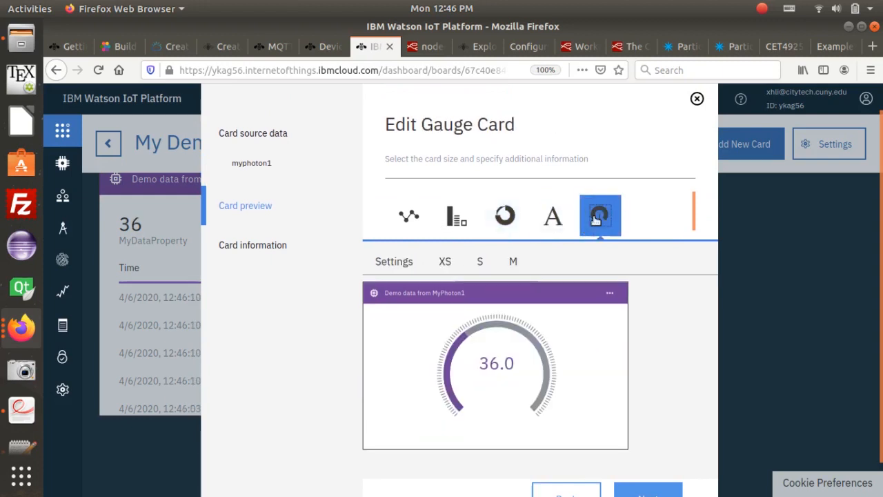
Set the gauge card's size to M and continue to the card information
drag(692, 210, 692, 222)
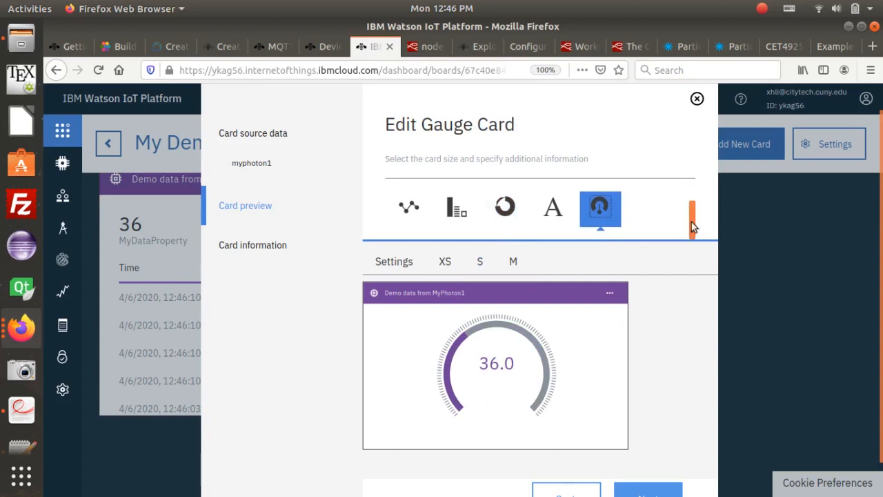
scroll(690, 214, down, 1)
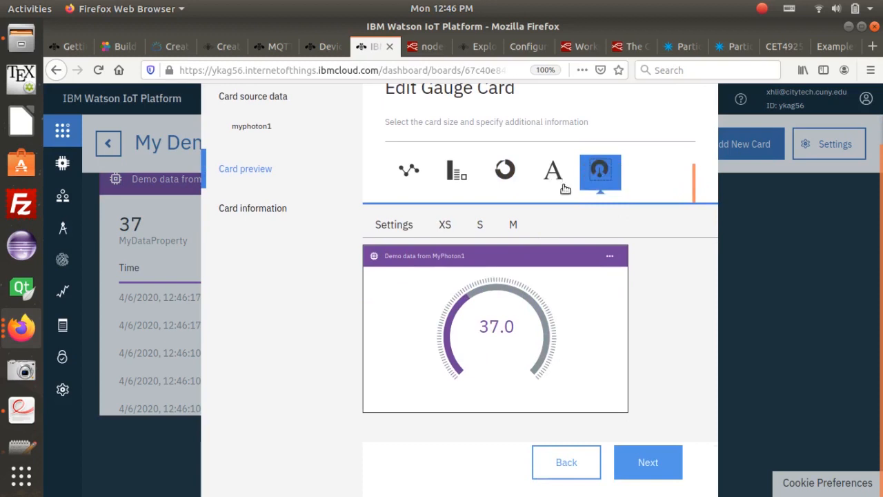
scroll(579, 238, up, 2)
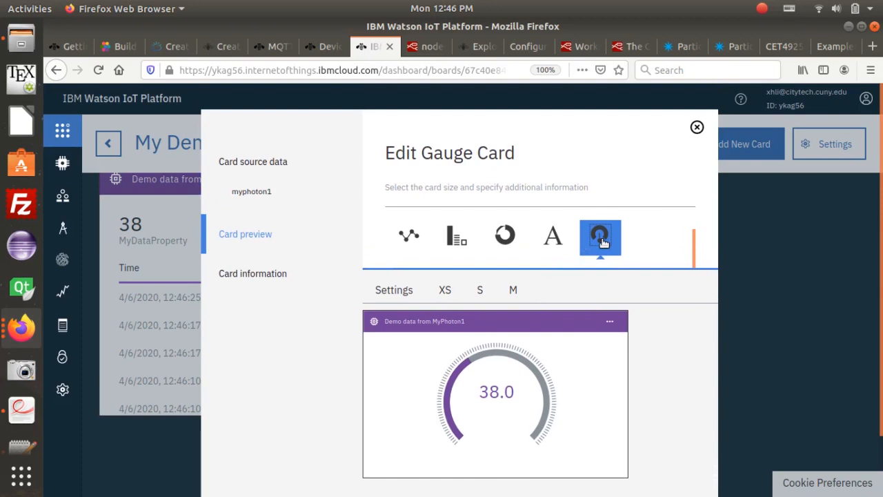
scroll(605, 290, down, 2)
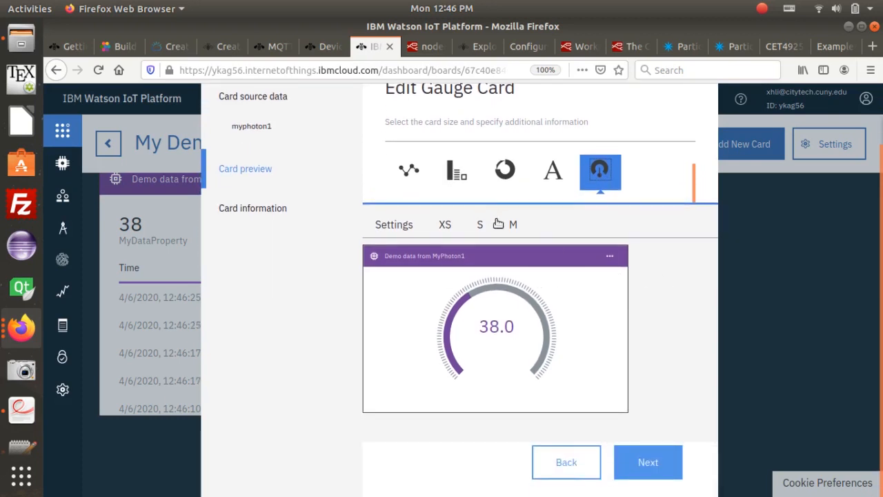
click(517, 226)
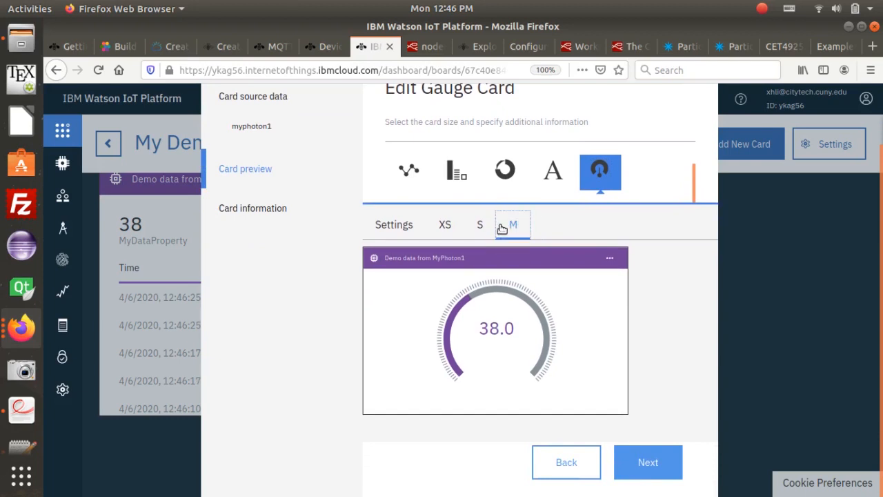
click(647, 461)
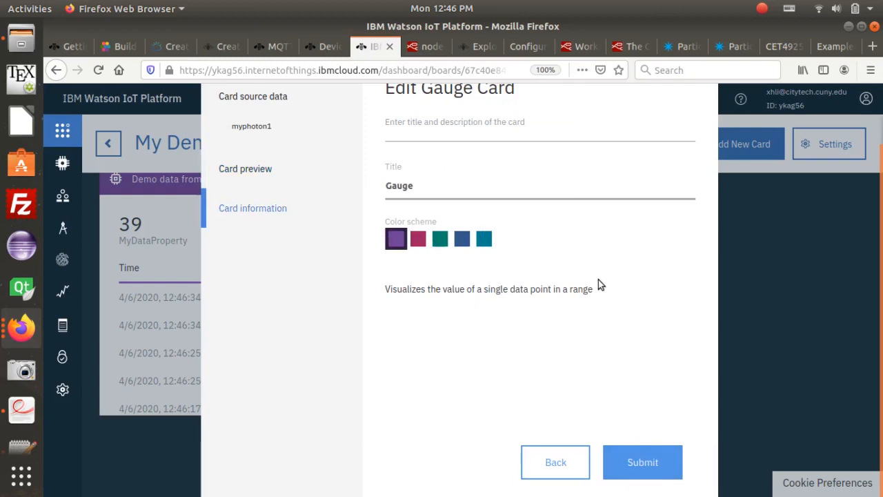
Title the gauge card "Demo data from MyPhoton1" and submit the card changes to My Demo Board1
double_click(468, 193)
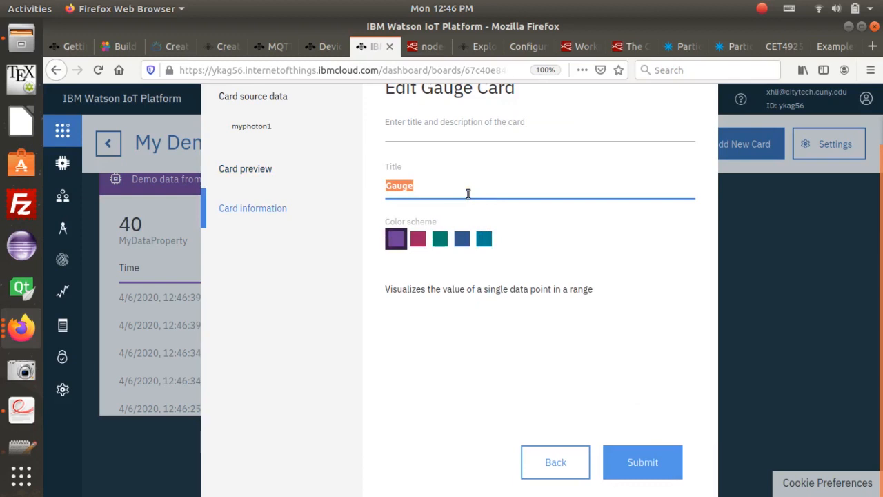
text(Demo data)
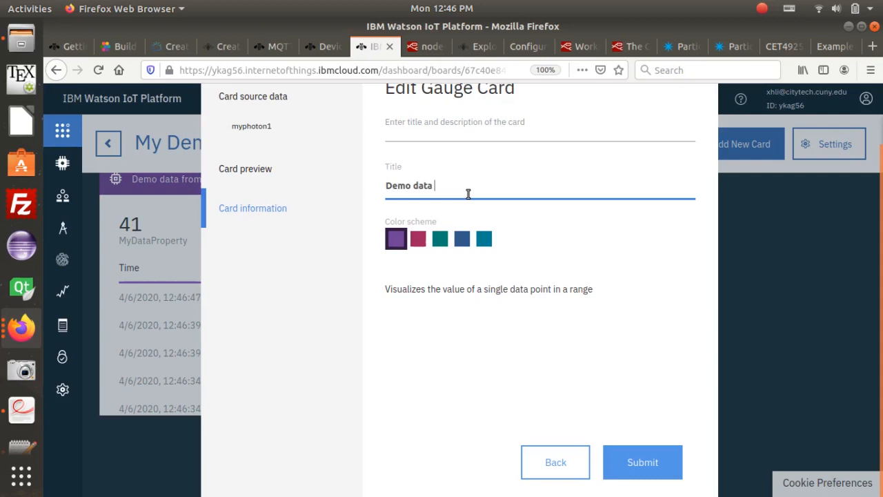
text( from MyPhoton1)
click(646, 464)
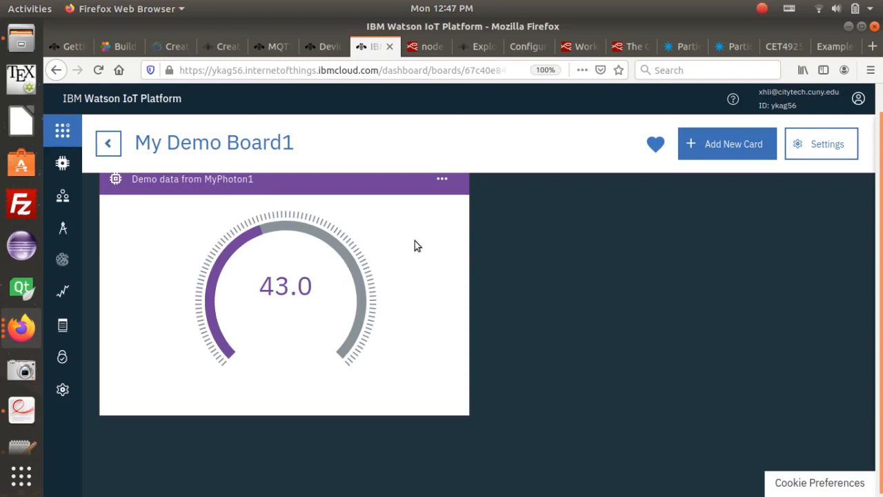
Switch to Terminal, place its window beside the gauge card and compare the latest value sent to the cloud with the gauge
key(alt+Tab)
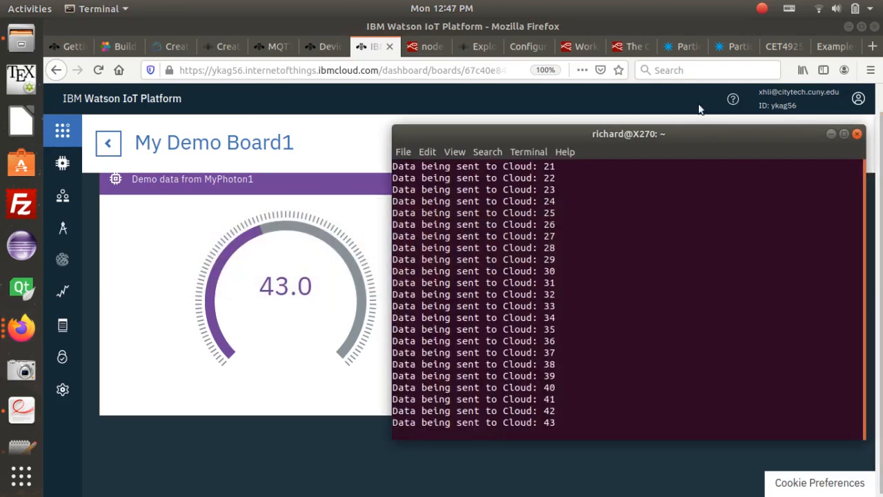
drag(571, 132, 629, 131)
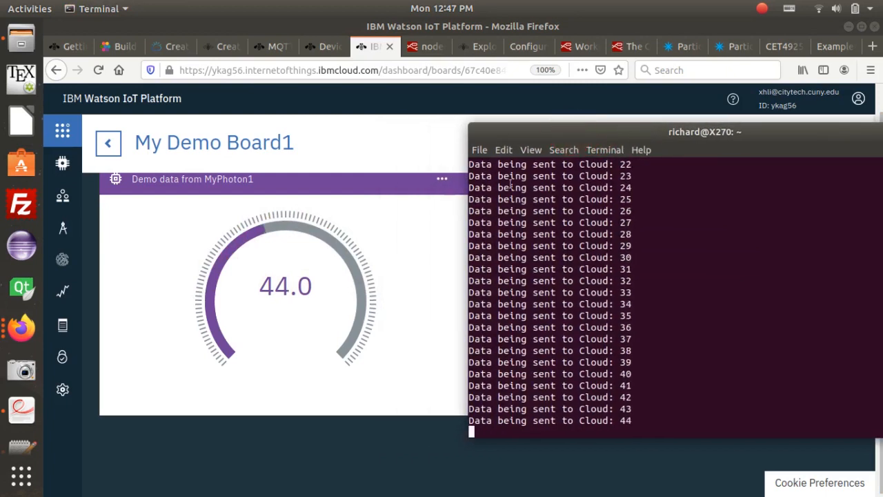
drag(471, 130, 504, 136)
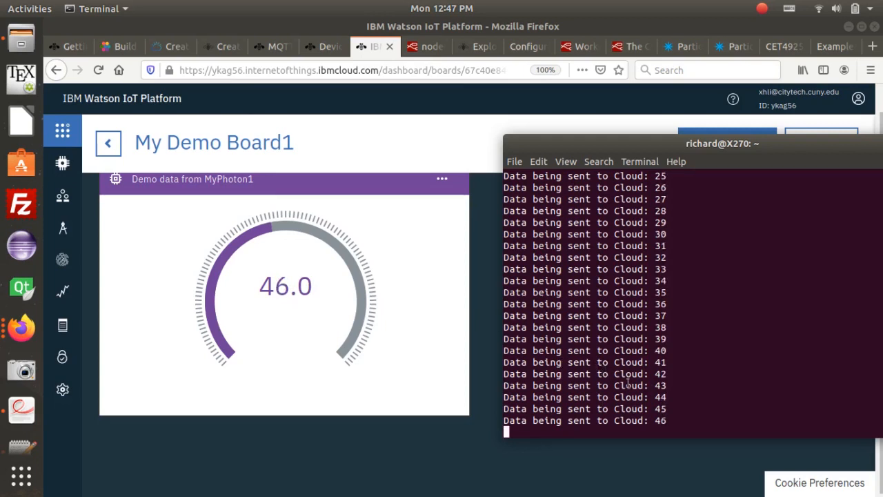
click(654, 425)
click(666, 425)
click(308, 289)
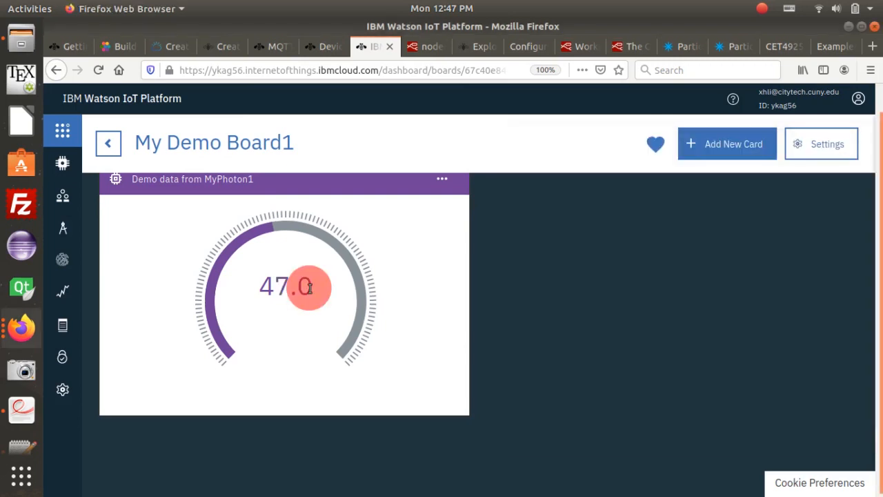
key(alt+Tab)
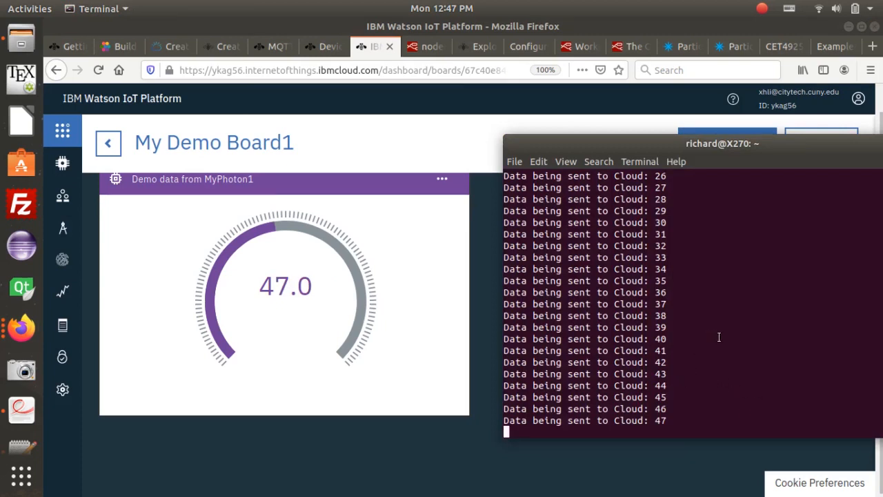
Switch to the lab slides in Document Viewer and advance from the troubleshooting checklist to the References slide
key(alt+Tab)
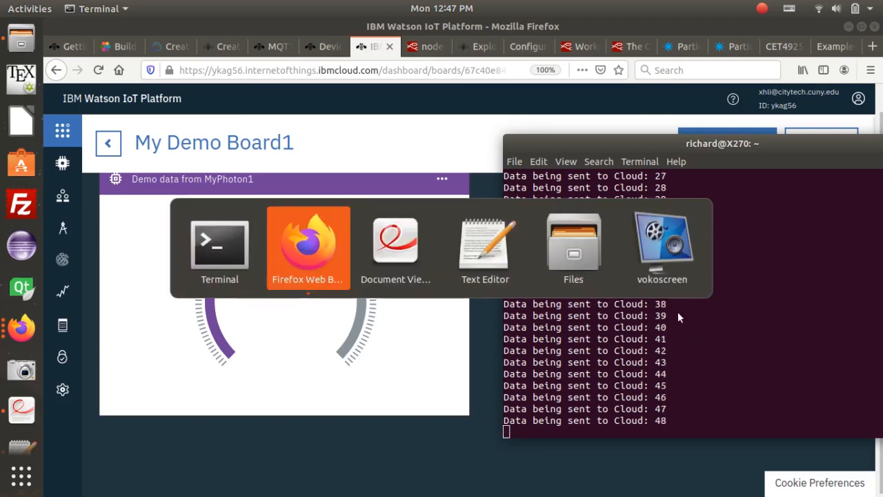
key(alt+Tab)
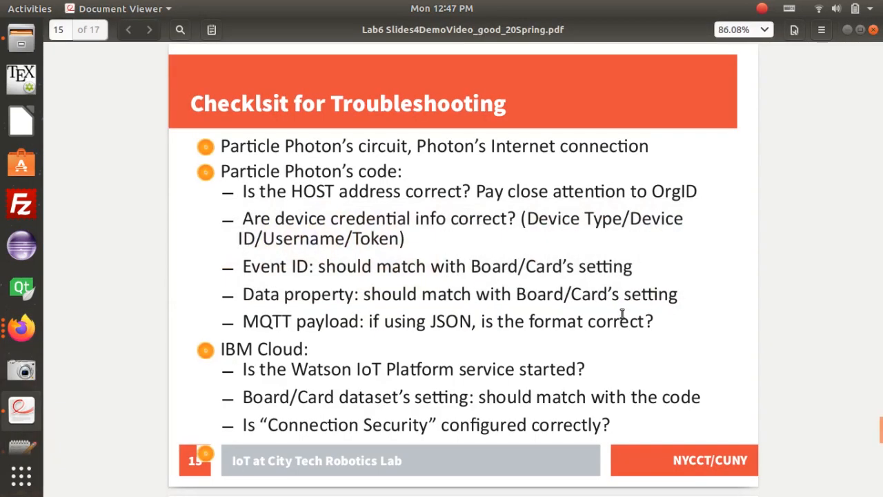
key(Page_Down)
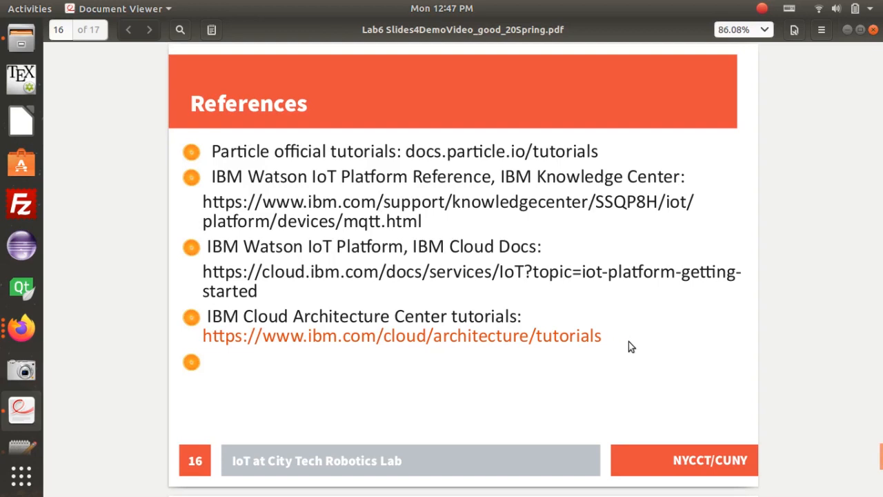
Return to My Demo Board1 in Firefox and bring Terminal back beside it to check the gauge against the sent data again
key(alt+Tab)
key(alt+Tab)
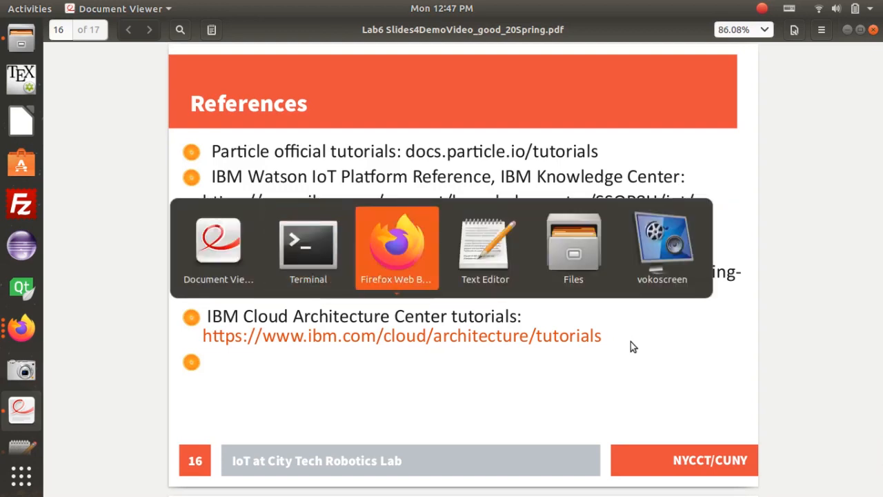
key(alt+Tab)
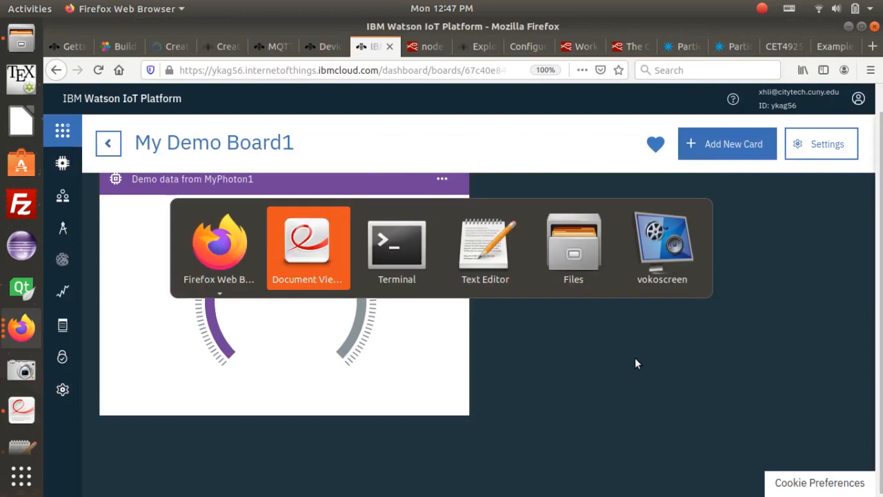
key(alt+Tab)
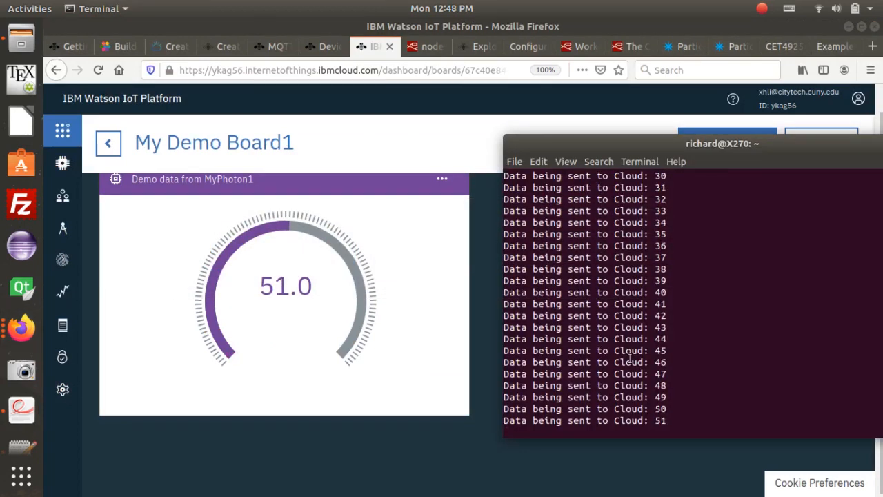
key(alt+Tab)
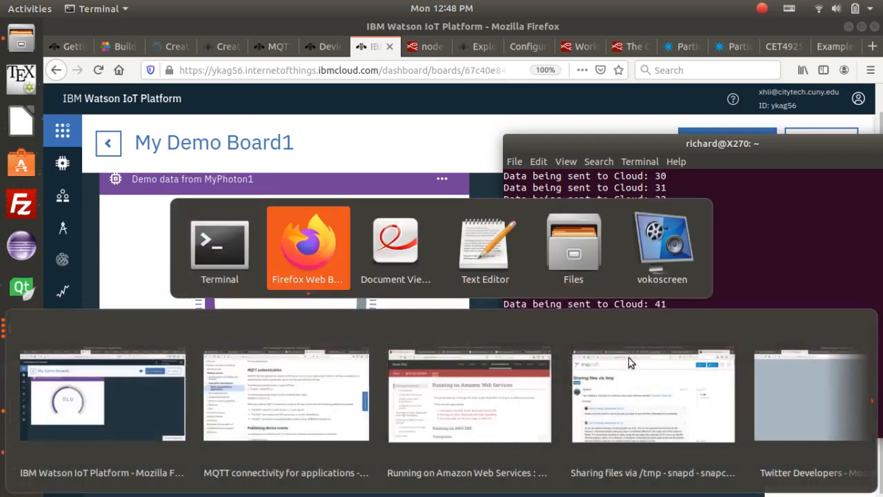